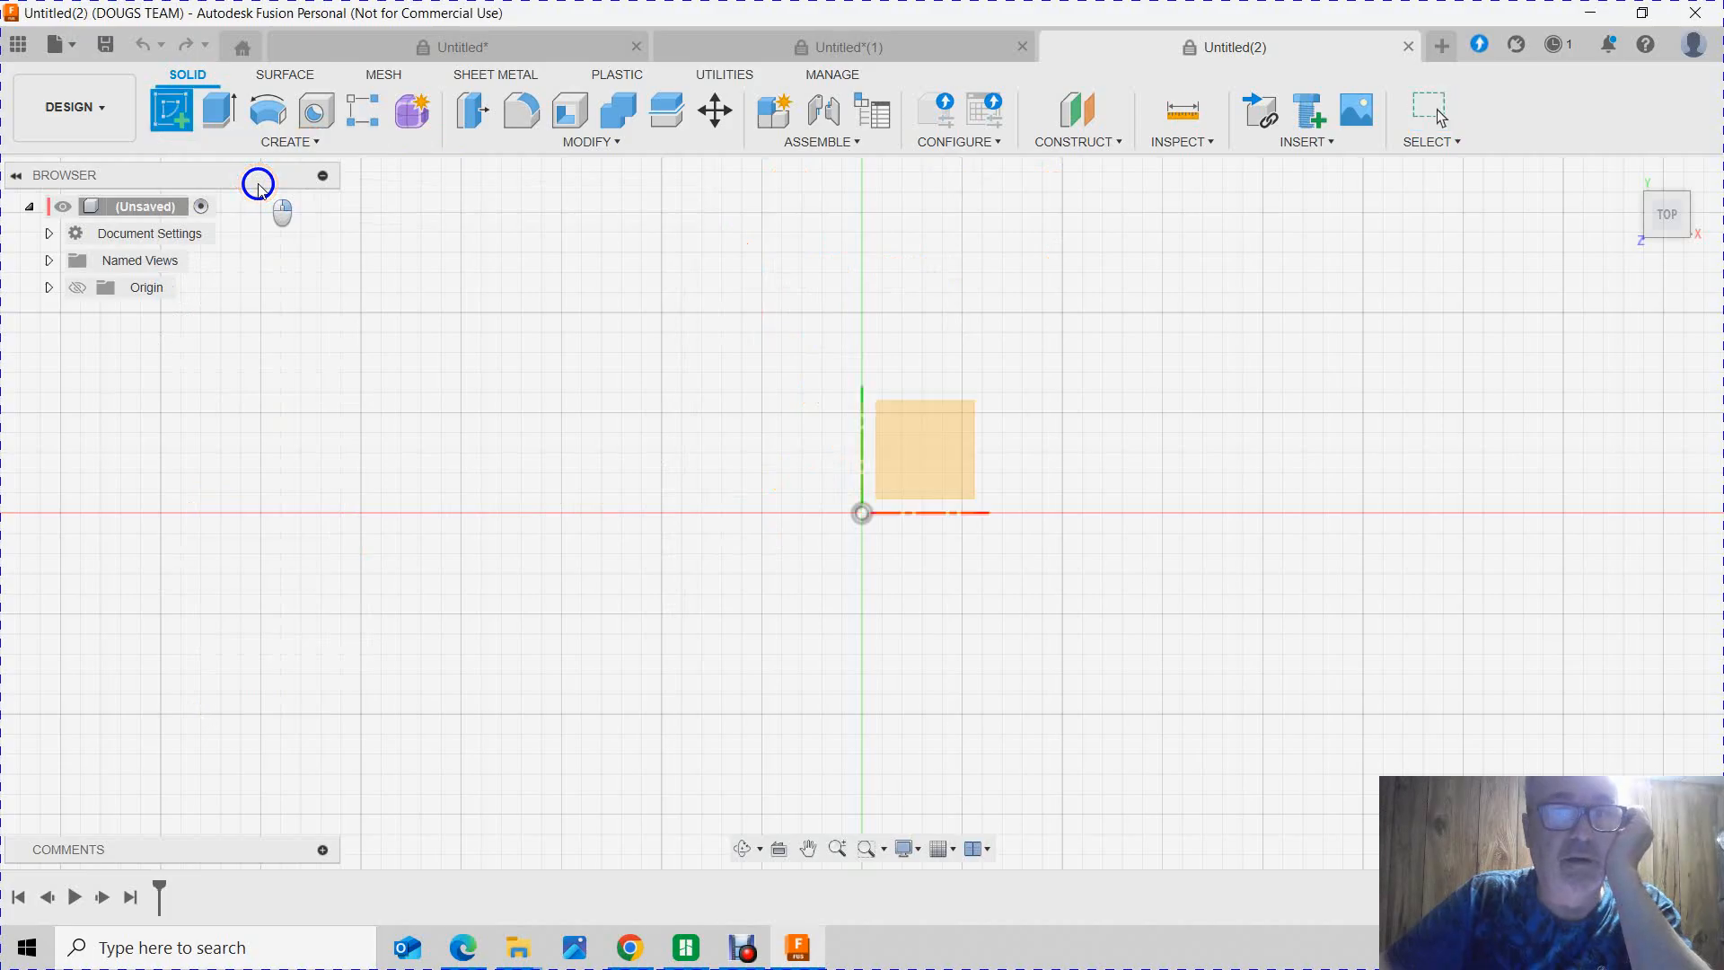
Step: Start a new sketch on the horizontal plane seen in the top view
left_click(875, 456)
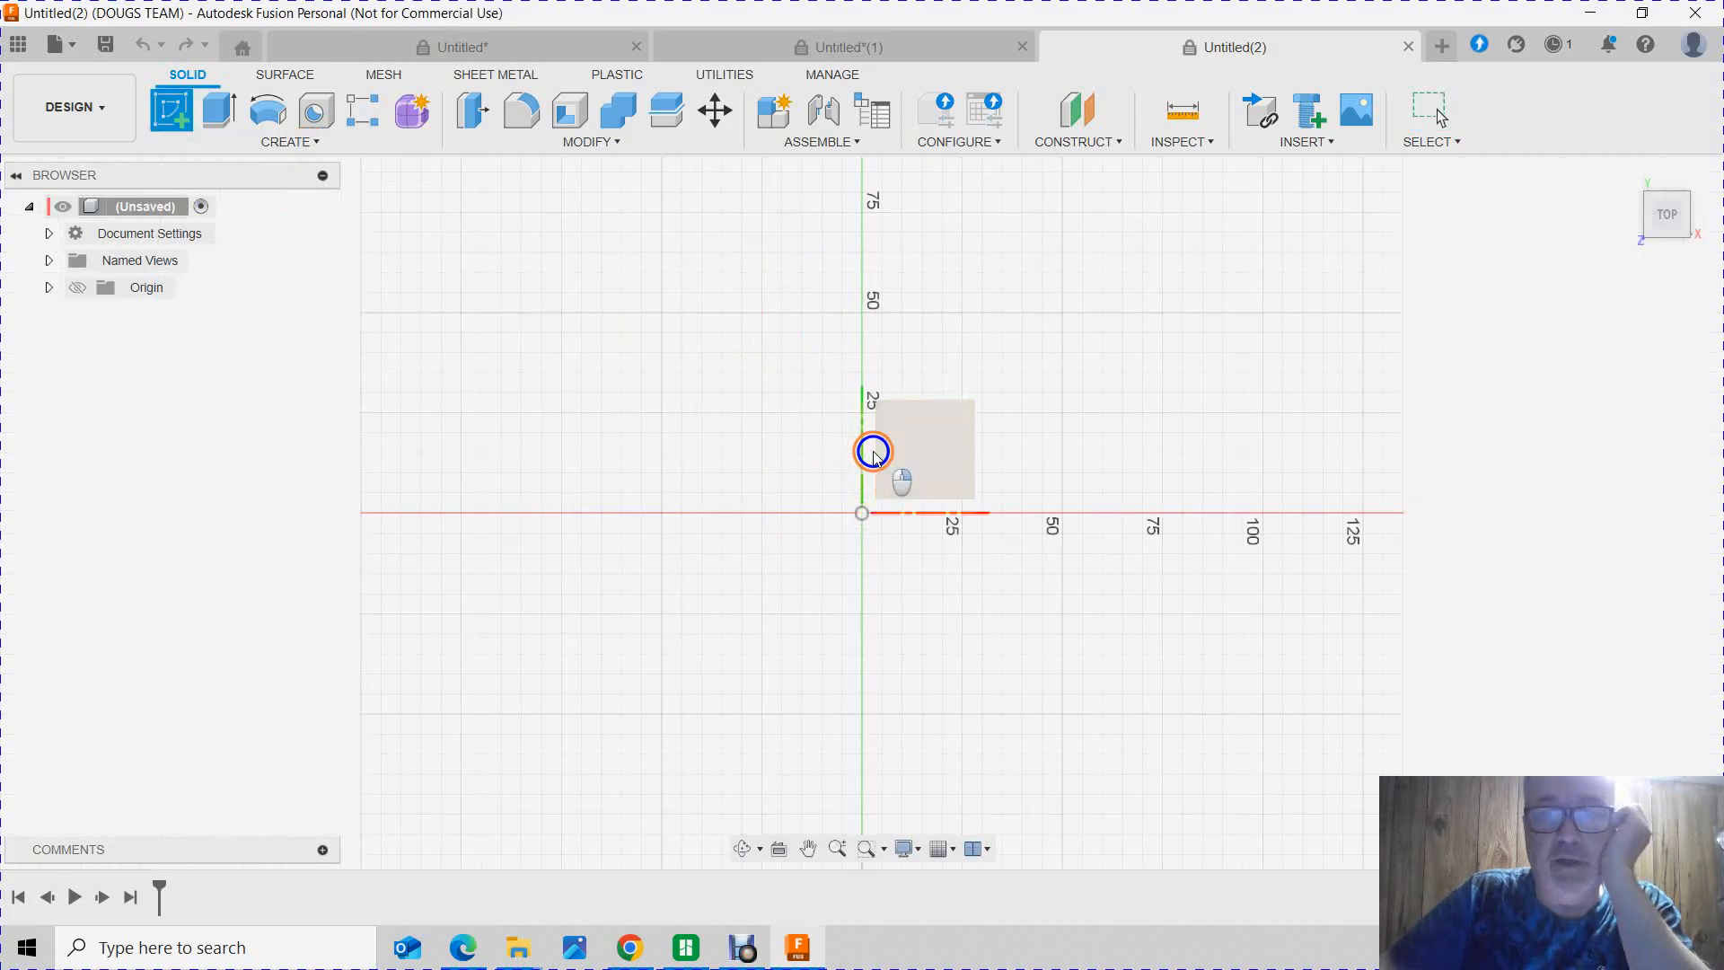
left_click(944, 456)
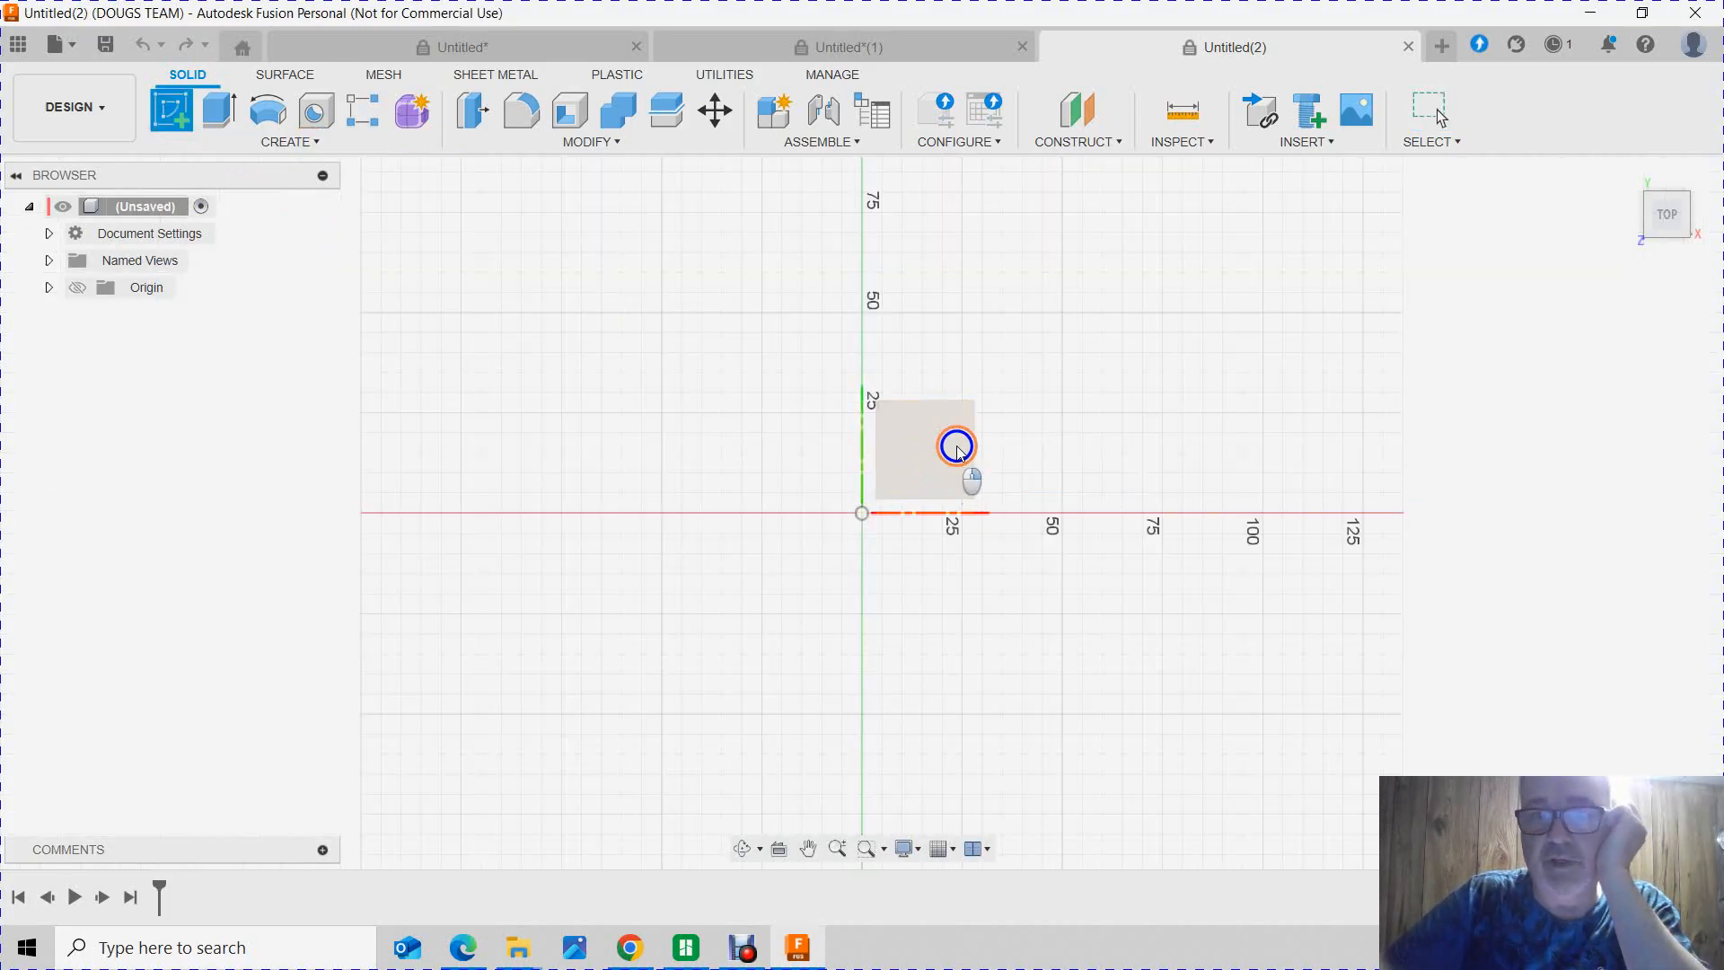
left_click(1666, 218)
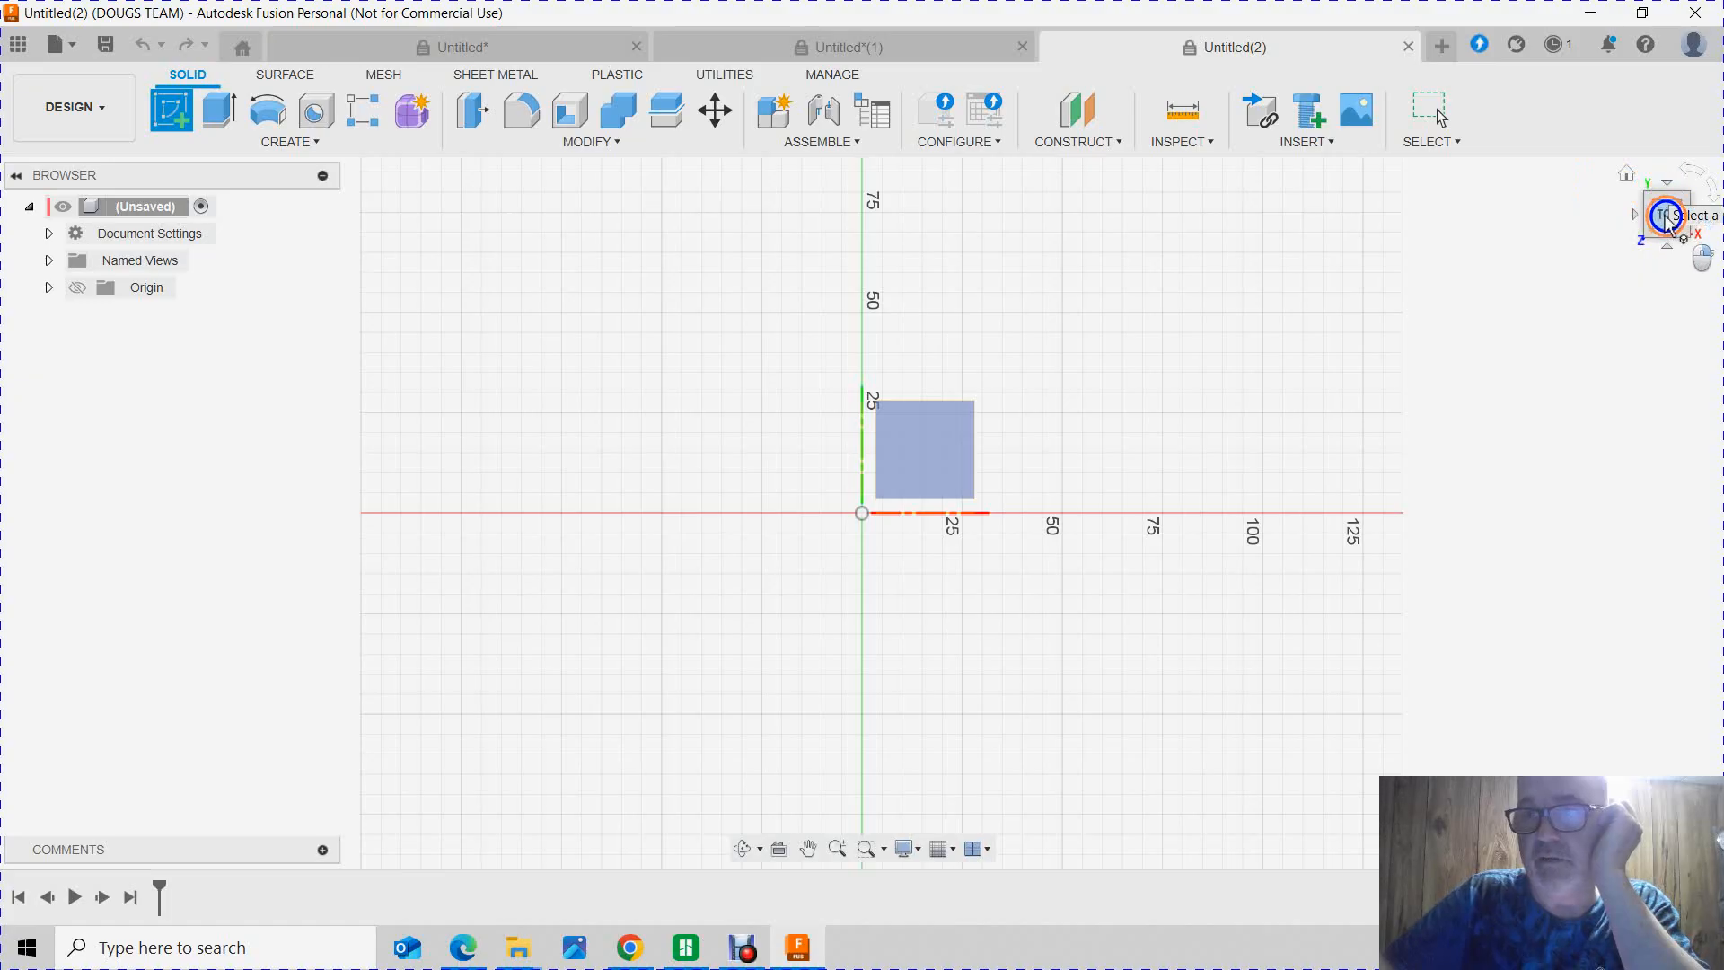
left_click(943, 453)
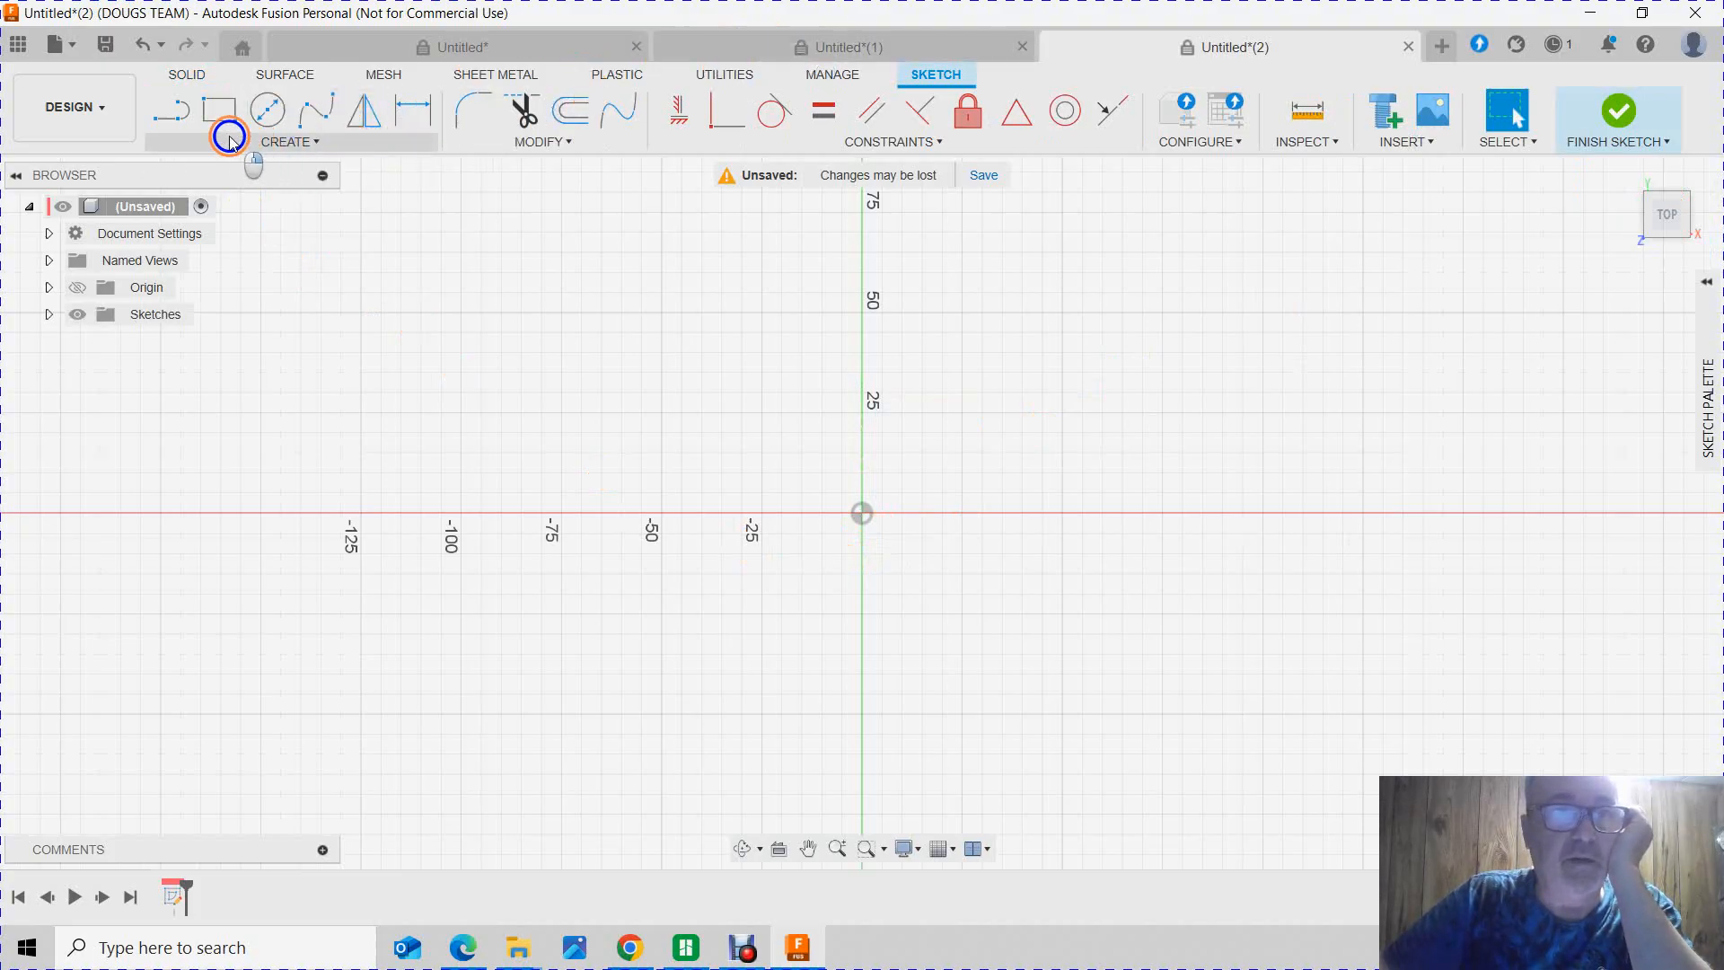
right_click(150, 94)
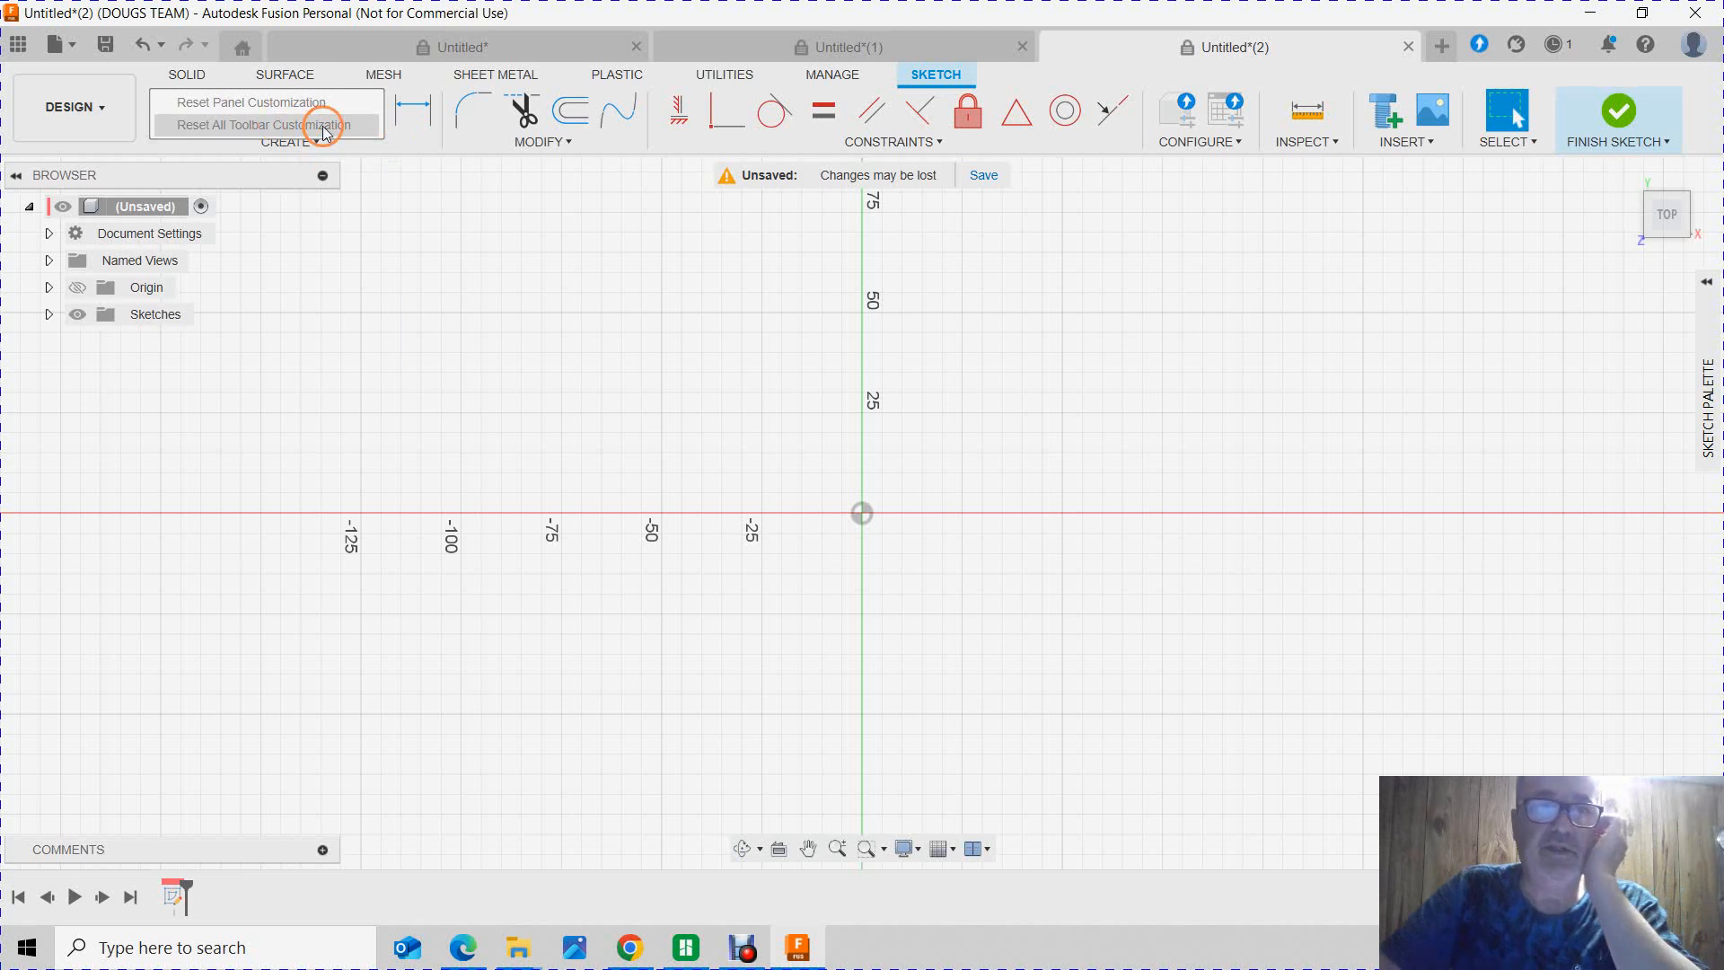
left_click(539, 352)
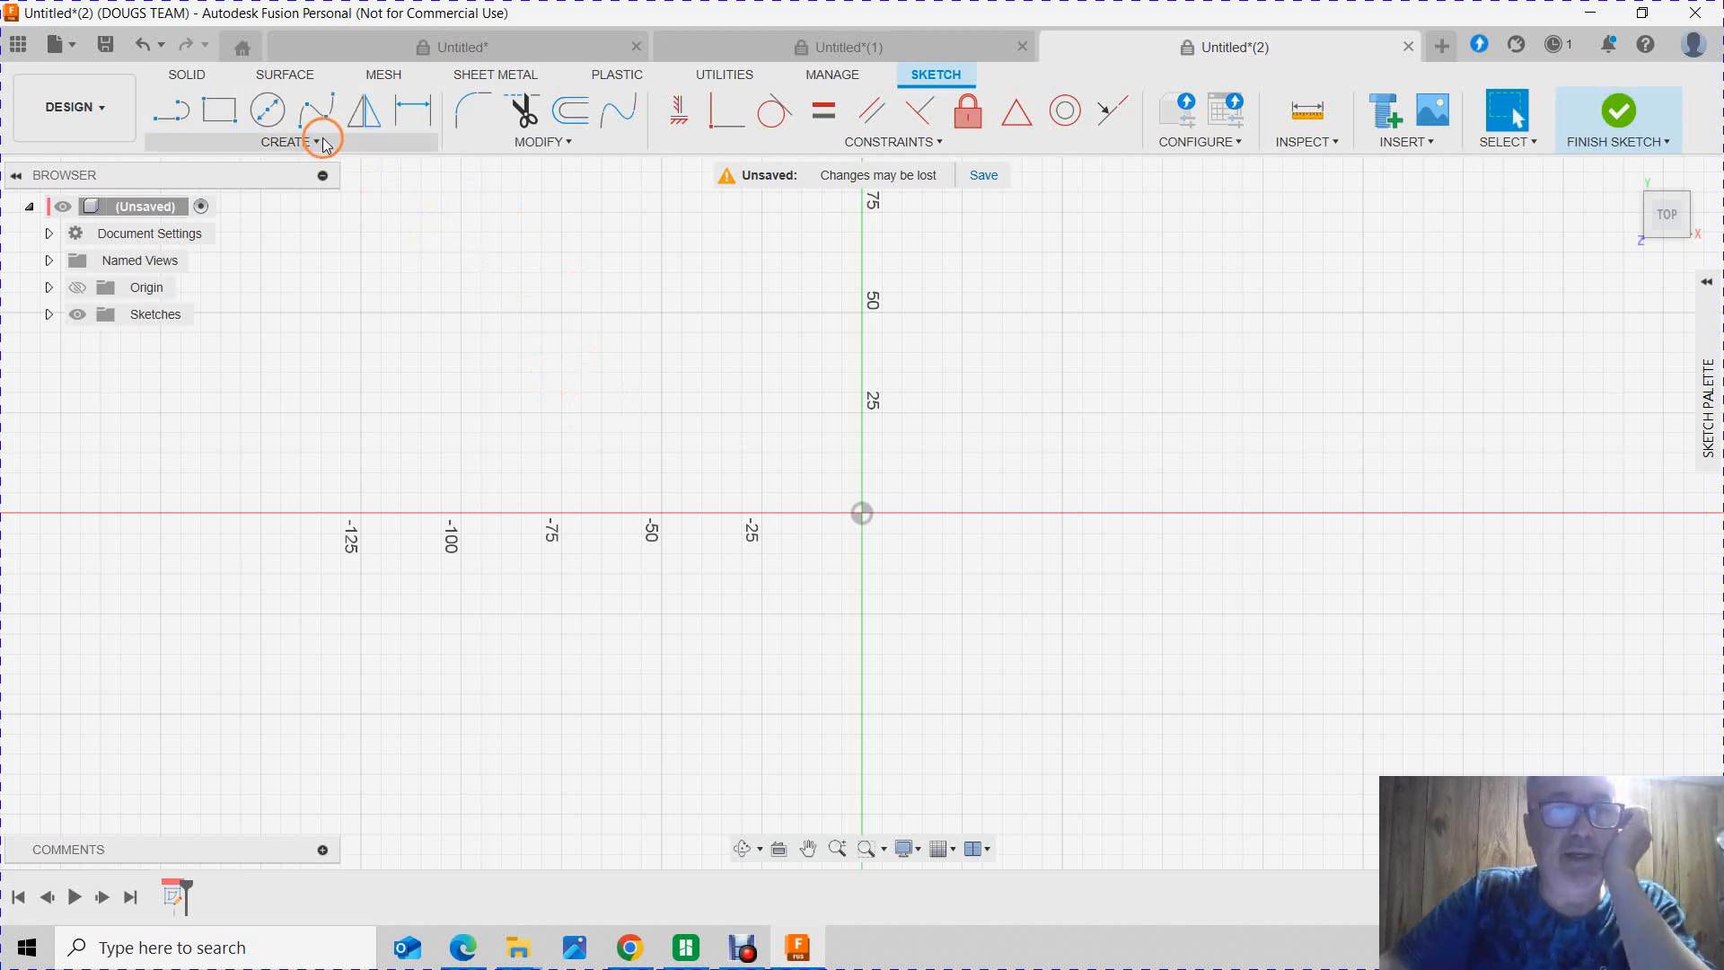
Step: Sketch a circle about 80 mm in diameter centred on the origin
left_click(267, 110)
left_click(862, 514)
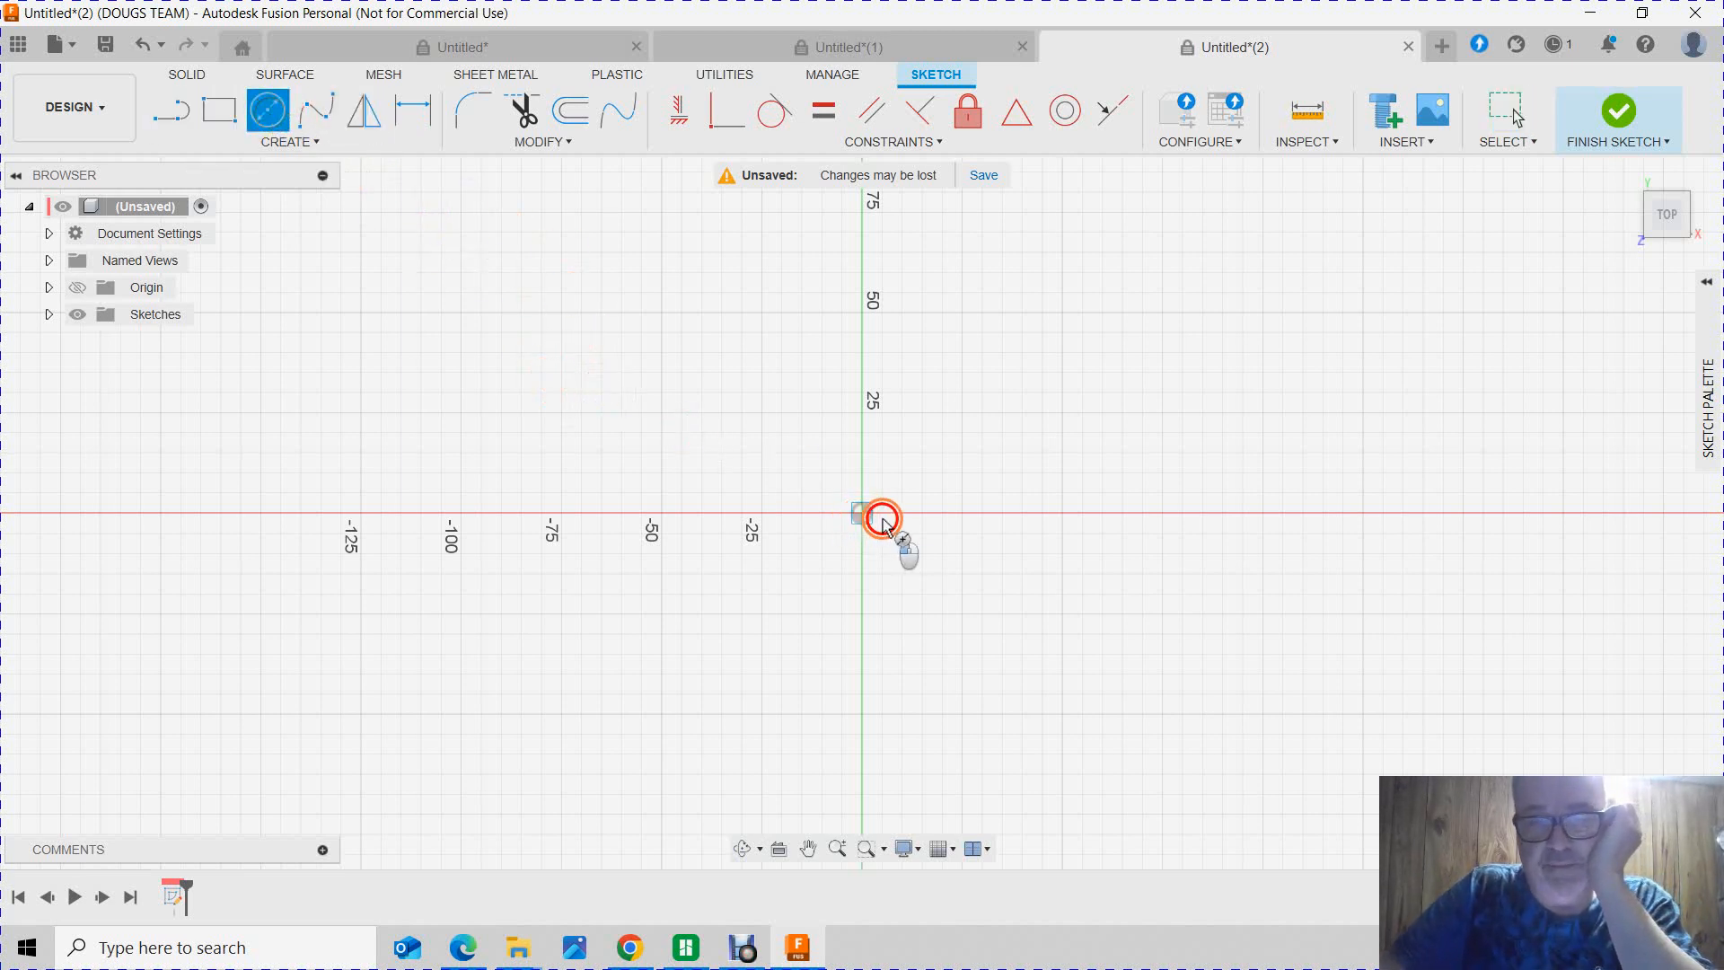
left_click(1002, 599)
key("Escape")
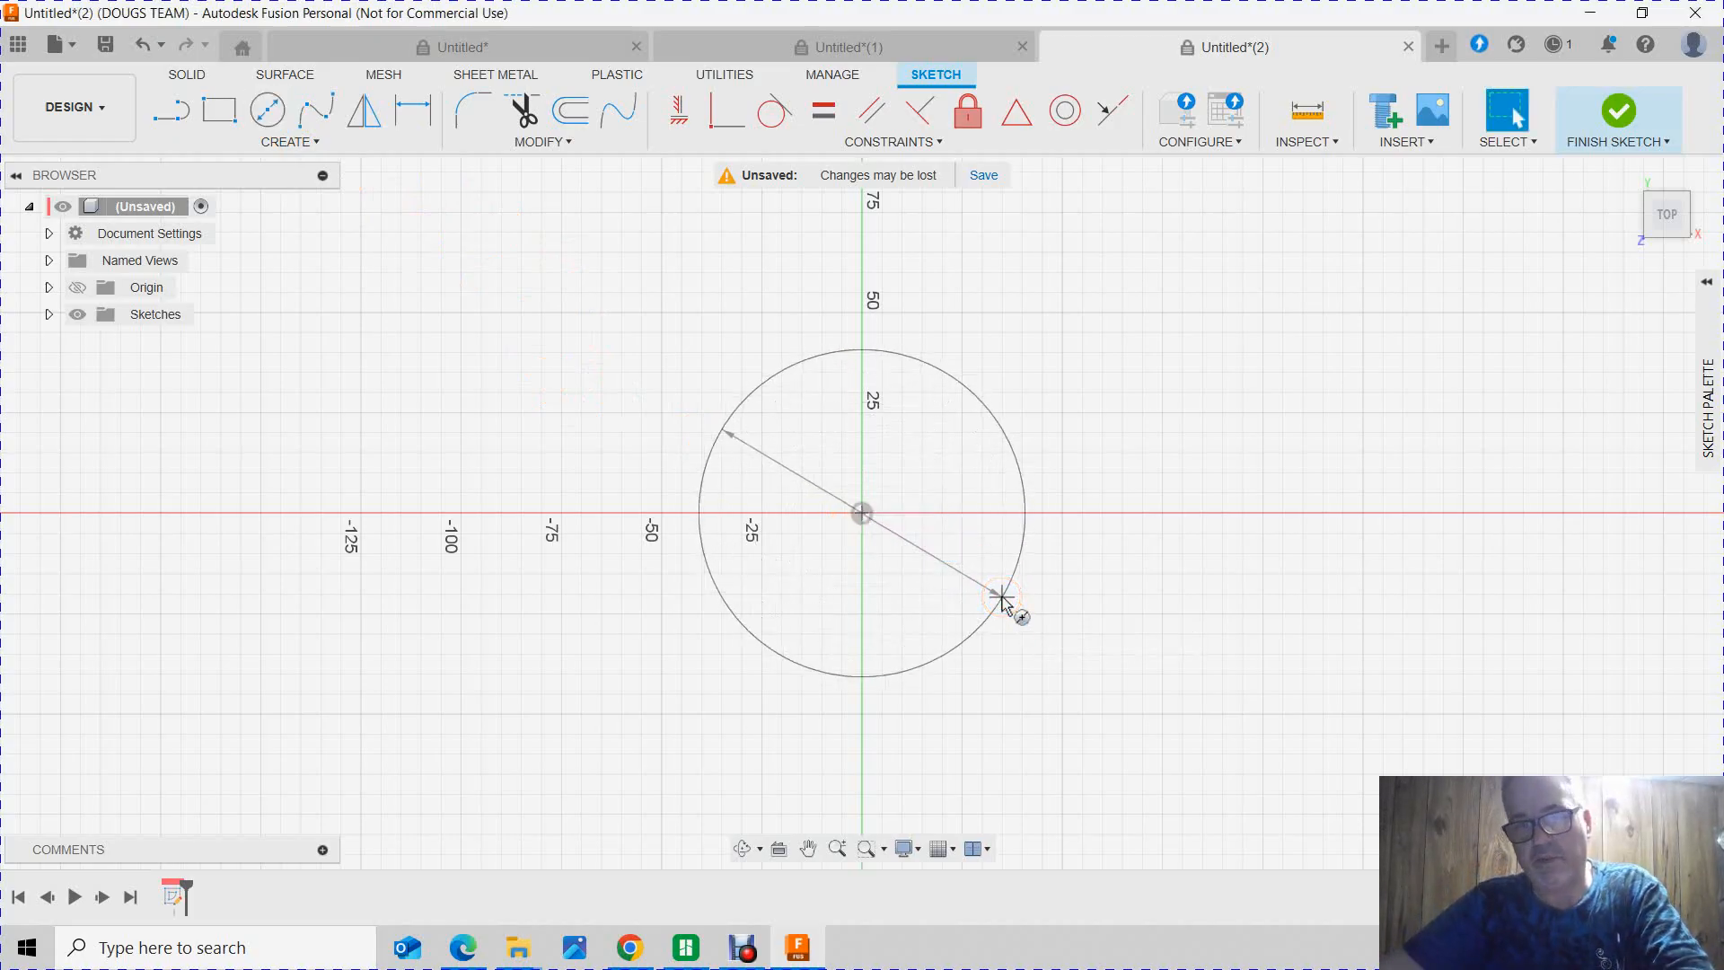
left_click(1046, 594)
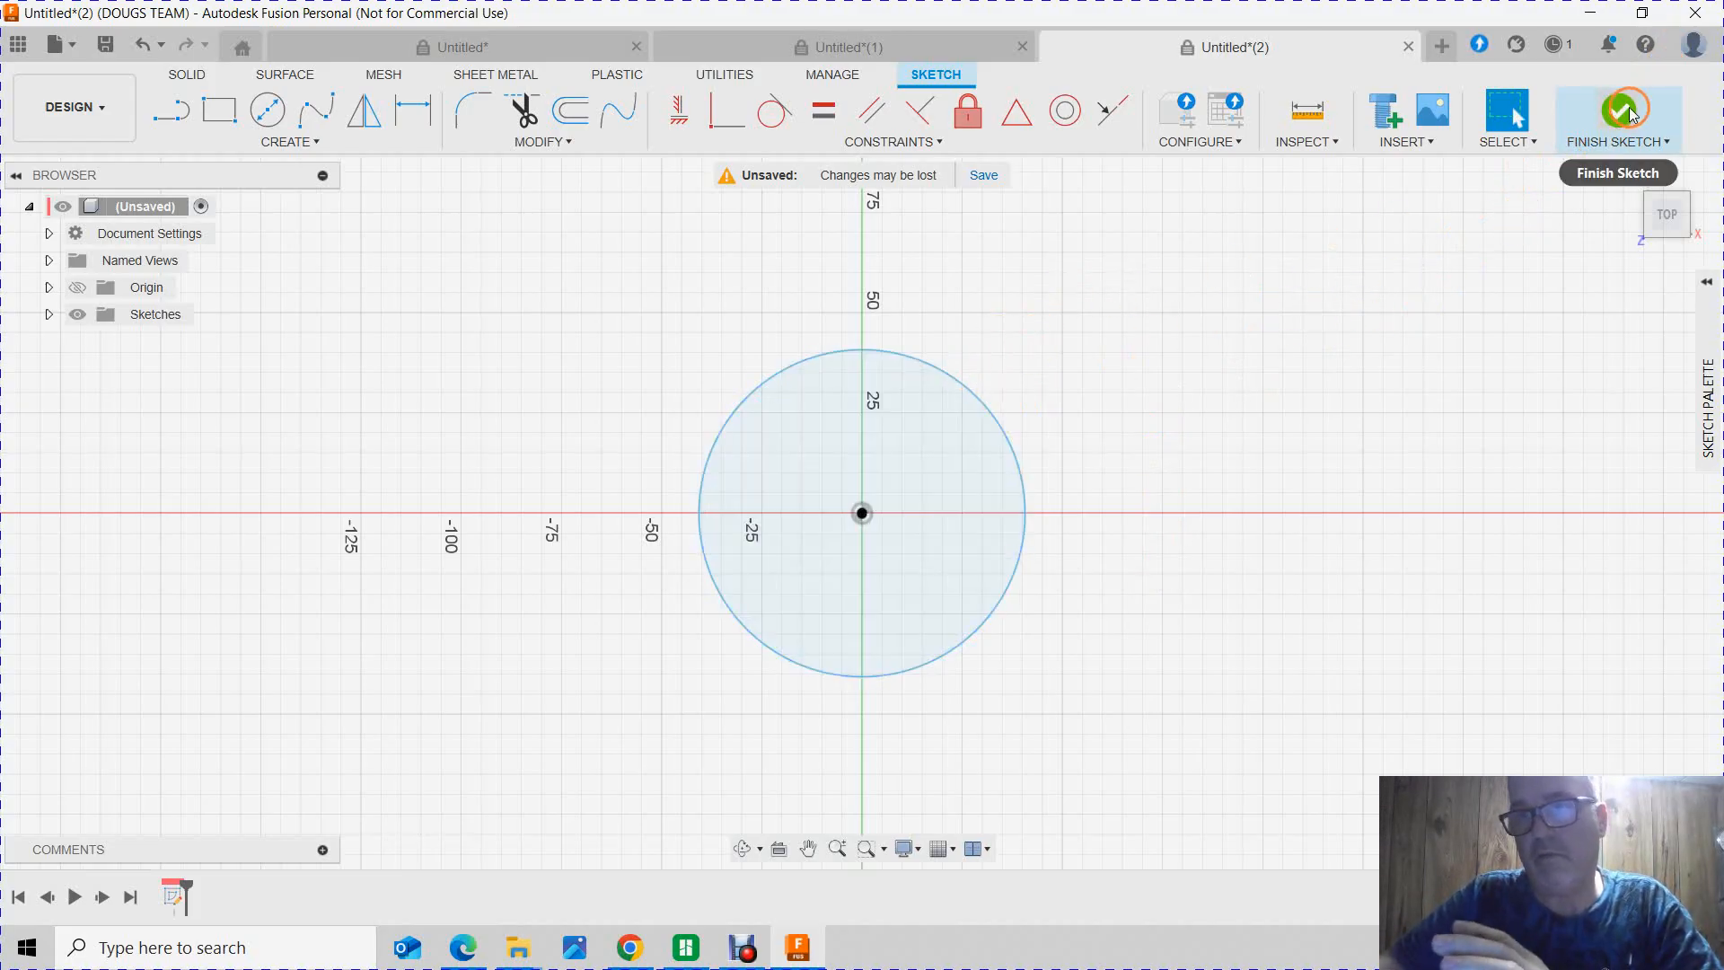
Step: Insert the SVG file Screenshot_192.svg from the computer's Downloads folder into the sketch
left_click(1406, 141)
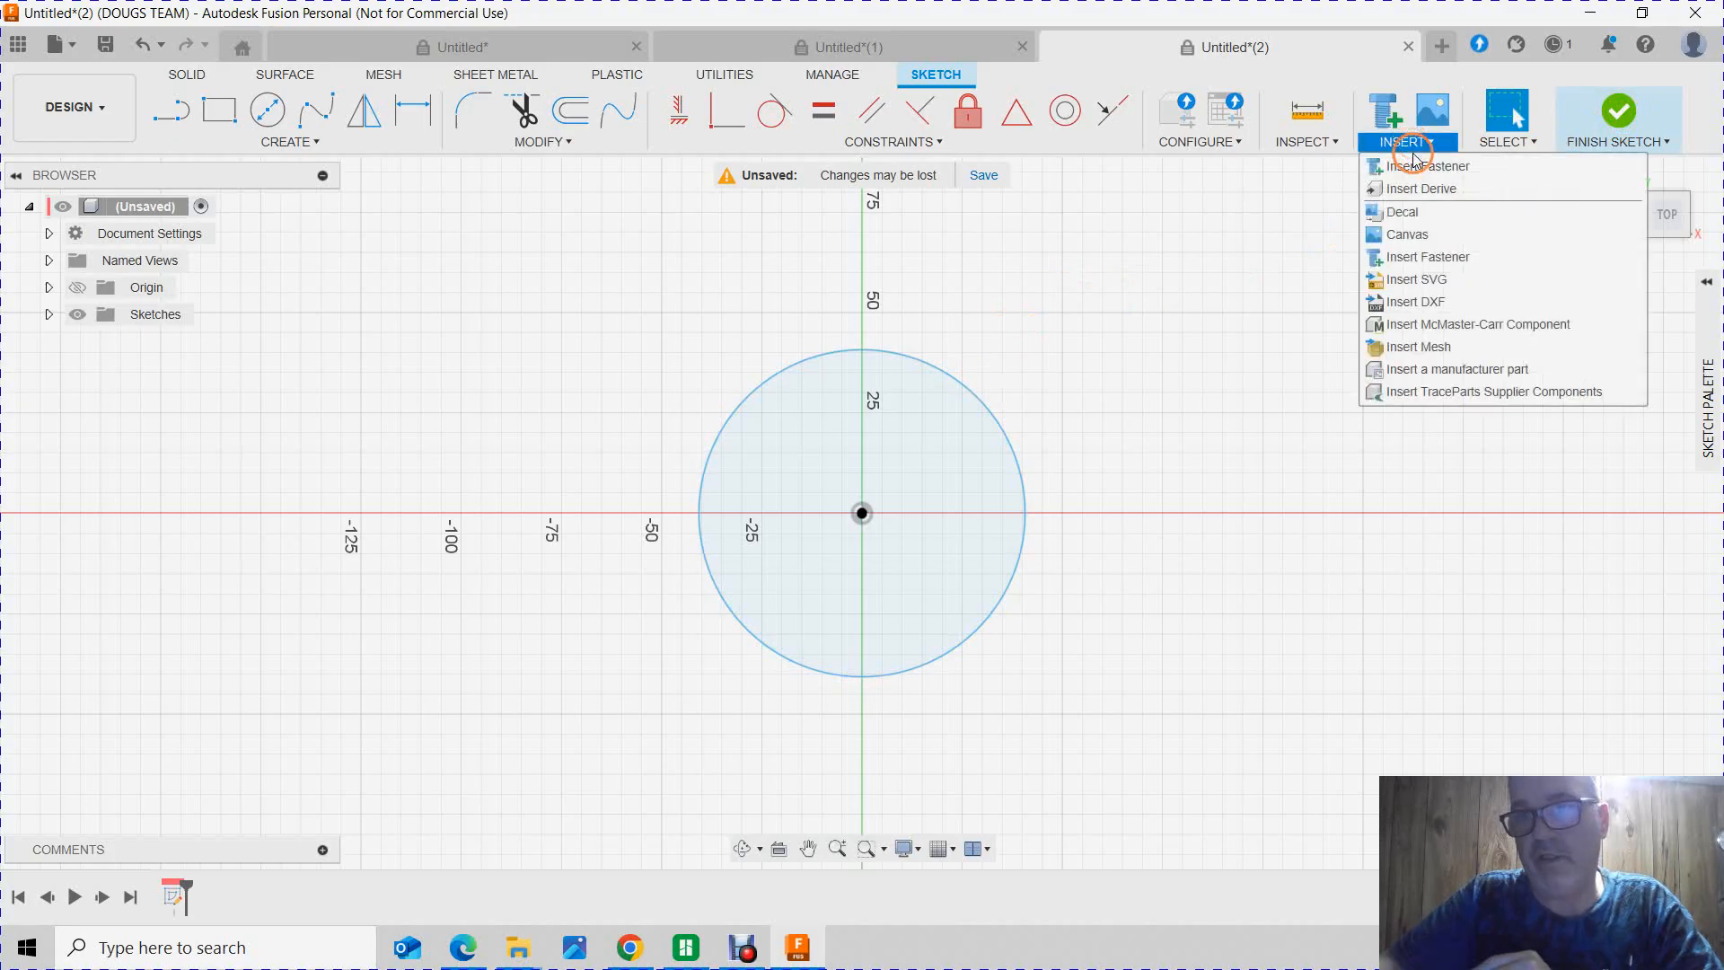
left_click(1416, 280)
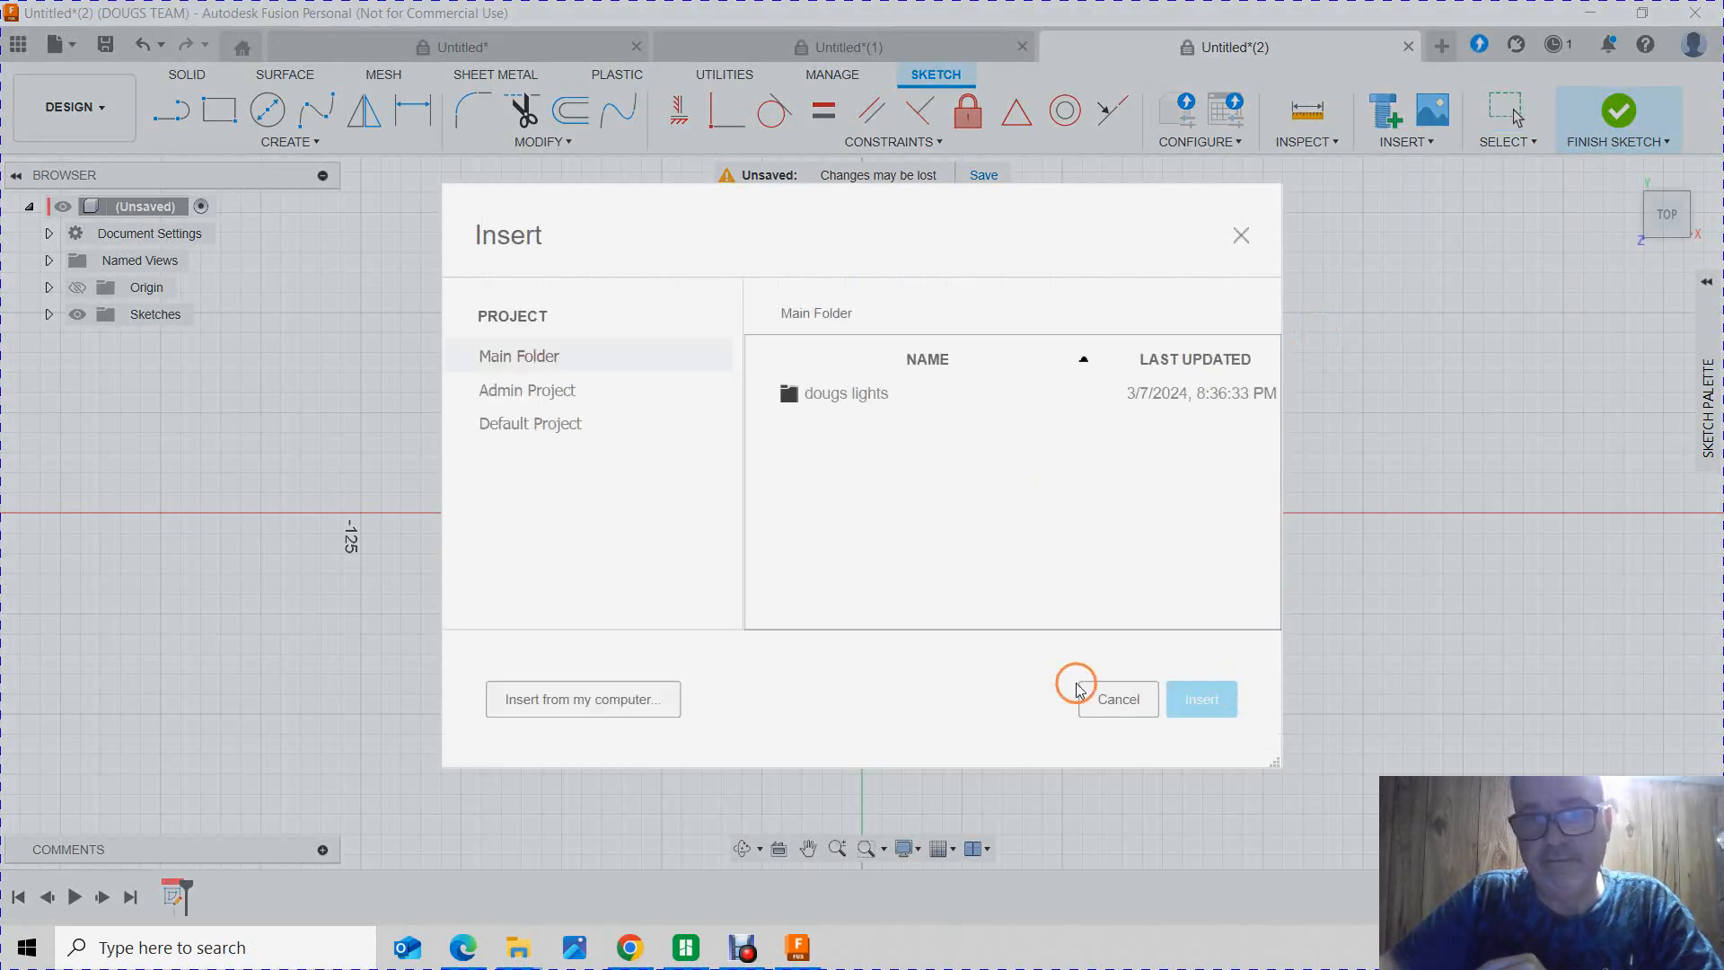
left_click(608, 700)
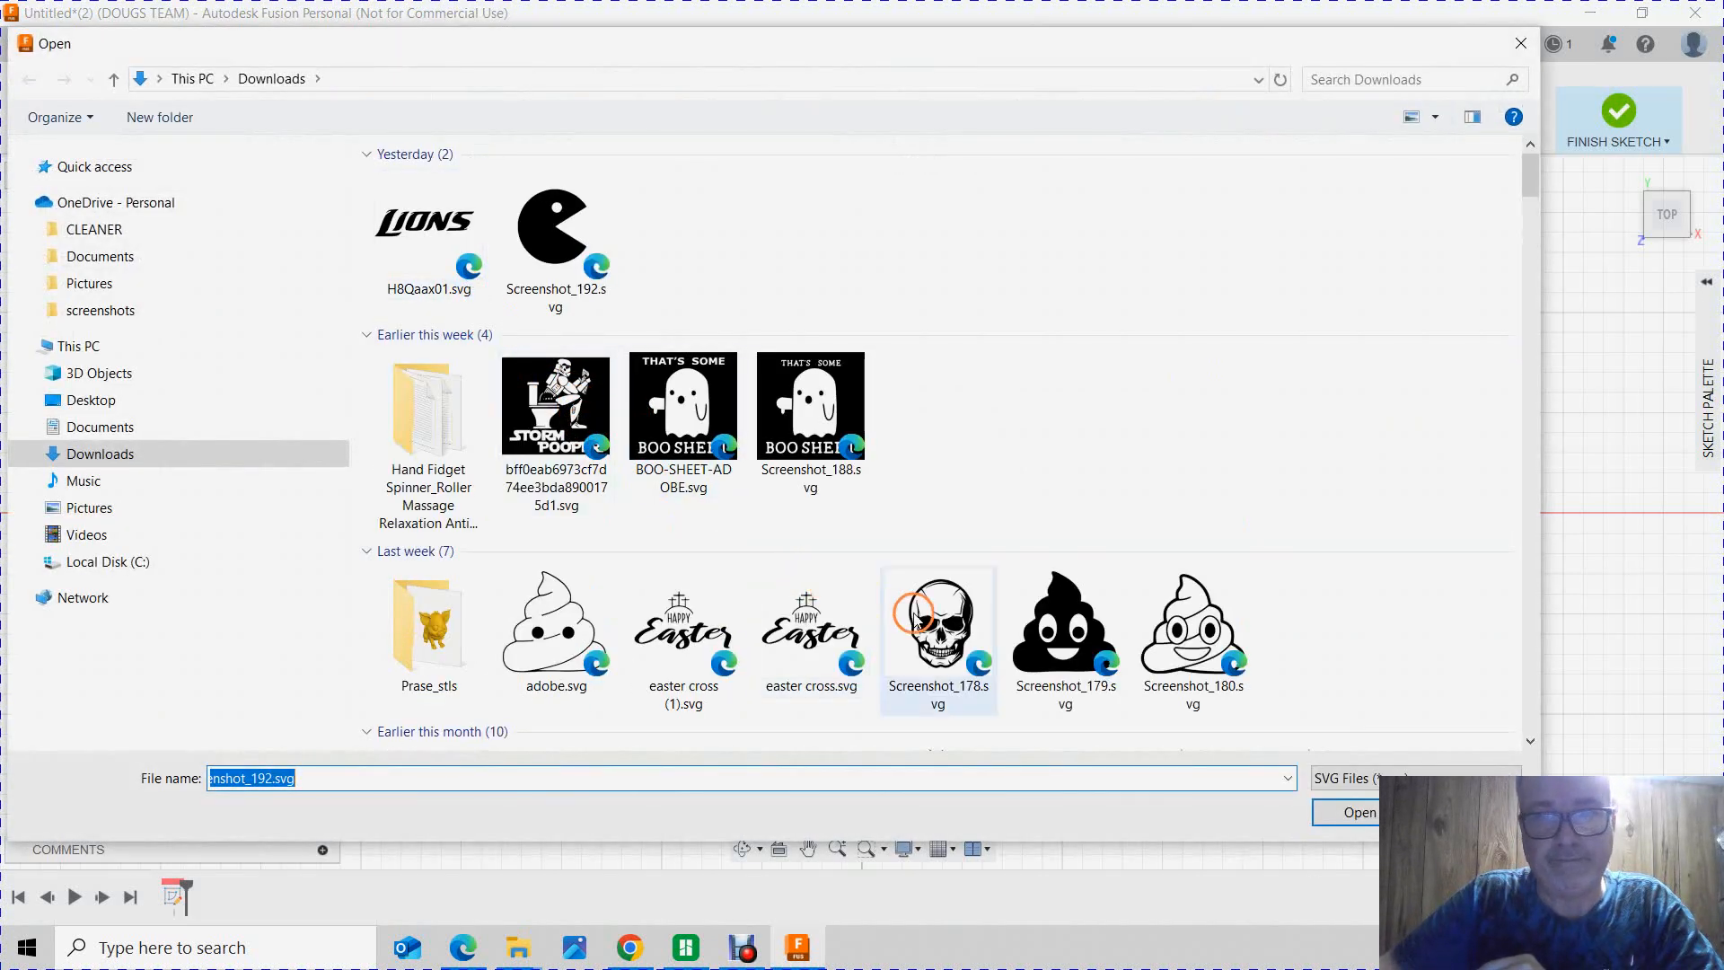
double_click(549, 235)
Step: Centre the imported Pac-Man artwork inside the circle, at an X distance of about -21.5 mm and Y distance of about -33.6 mm
left_click_drag(909, 565, 807, 406)
left_click(1541, 596)
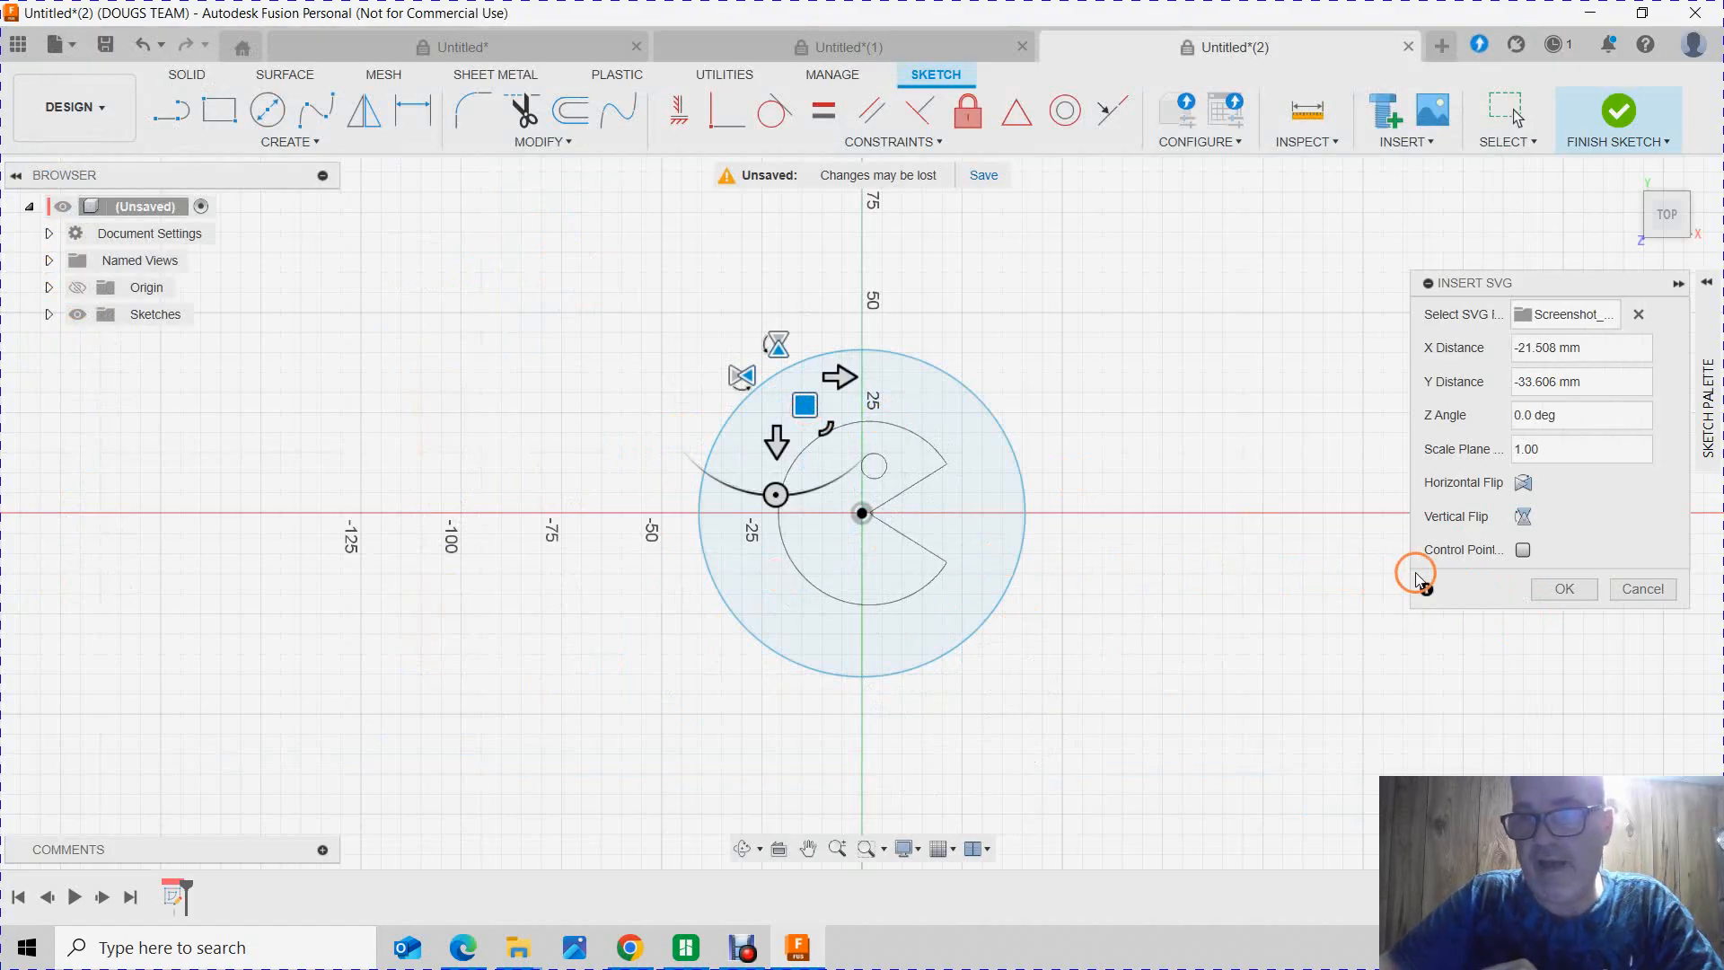
left_click(1564, 591)
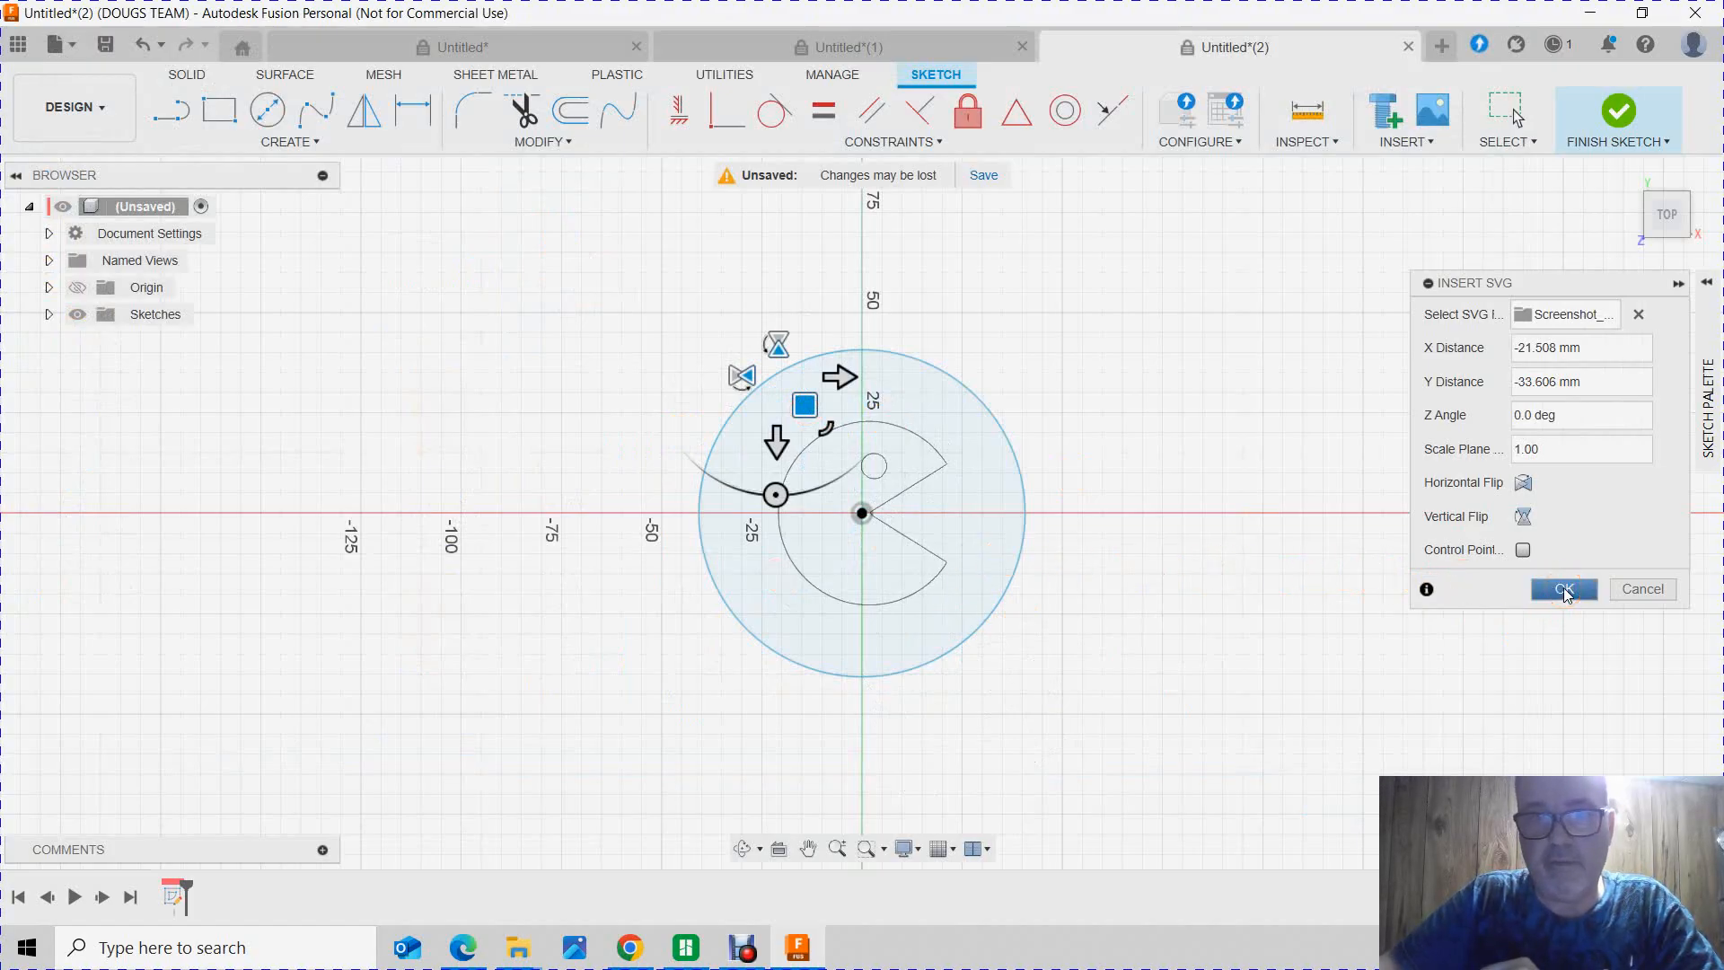
left_click(1565, 589)
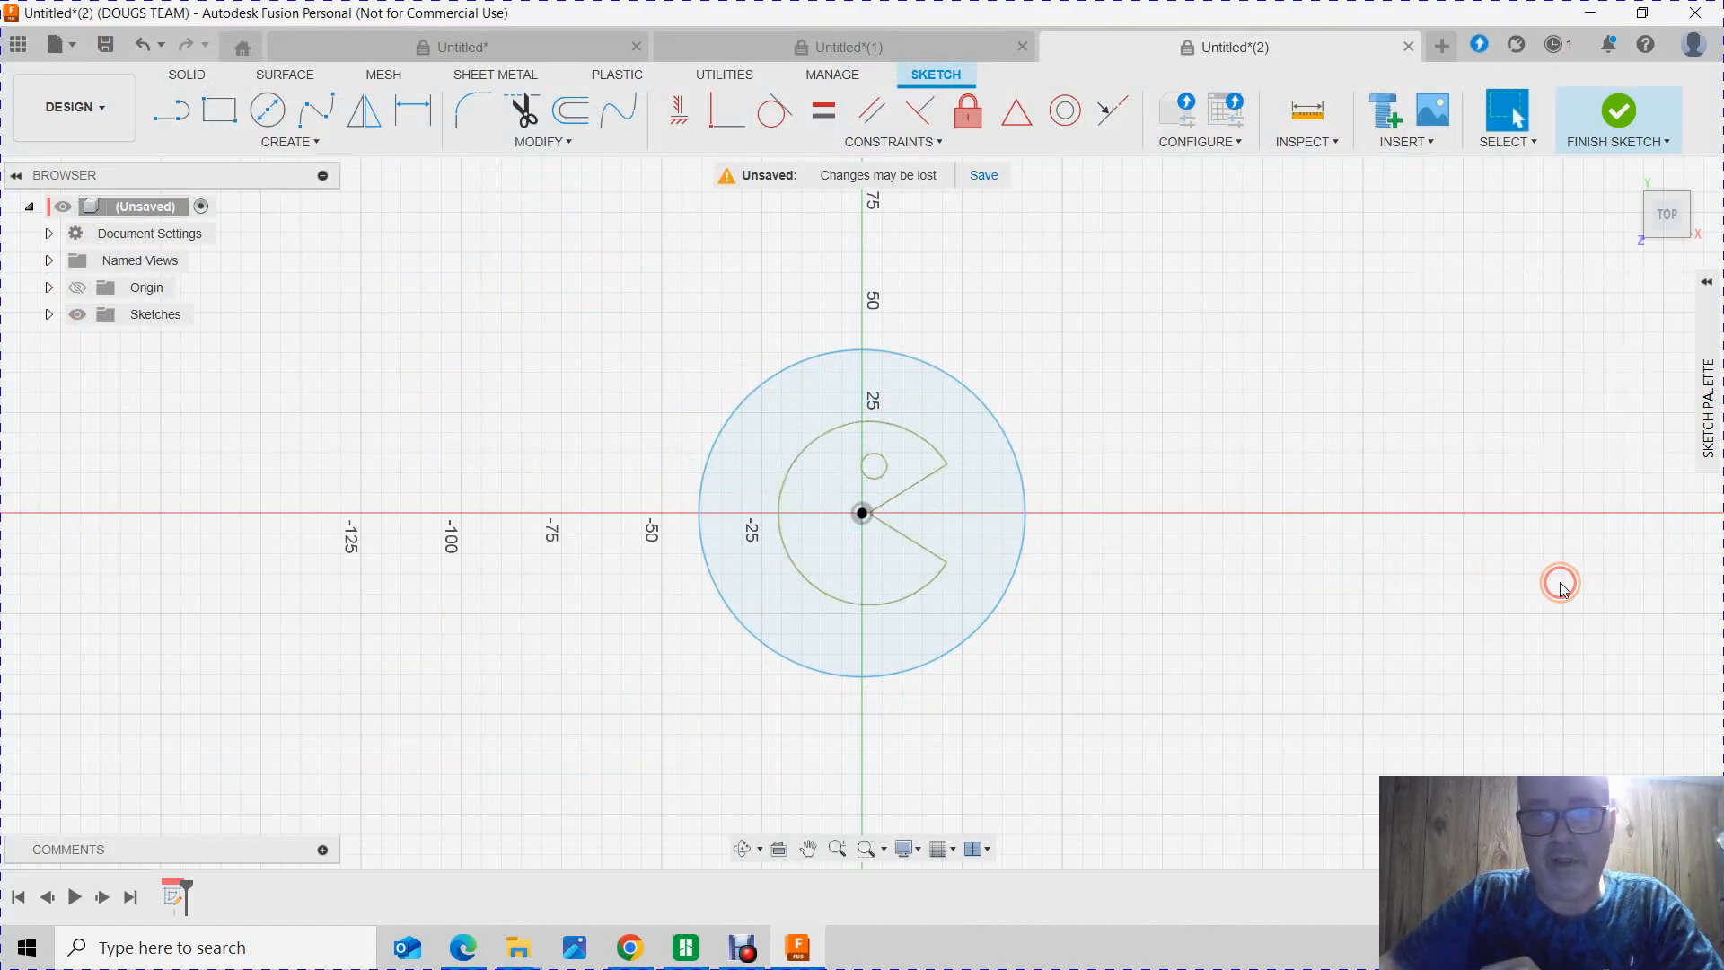
Step: Unfix the imported Pac-Man curves by applying Fix/UnFix to all of the sketch geometry
left_click(901, 573)
mouse_move(556, 336)
left_mouse_down()
mouse_move(1009, 478)
mouse_move(1161, 686)
left_mouse_up()
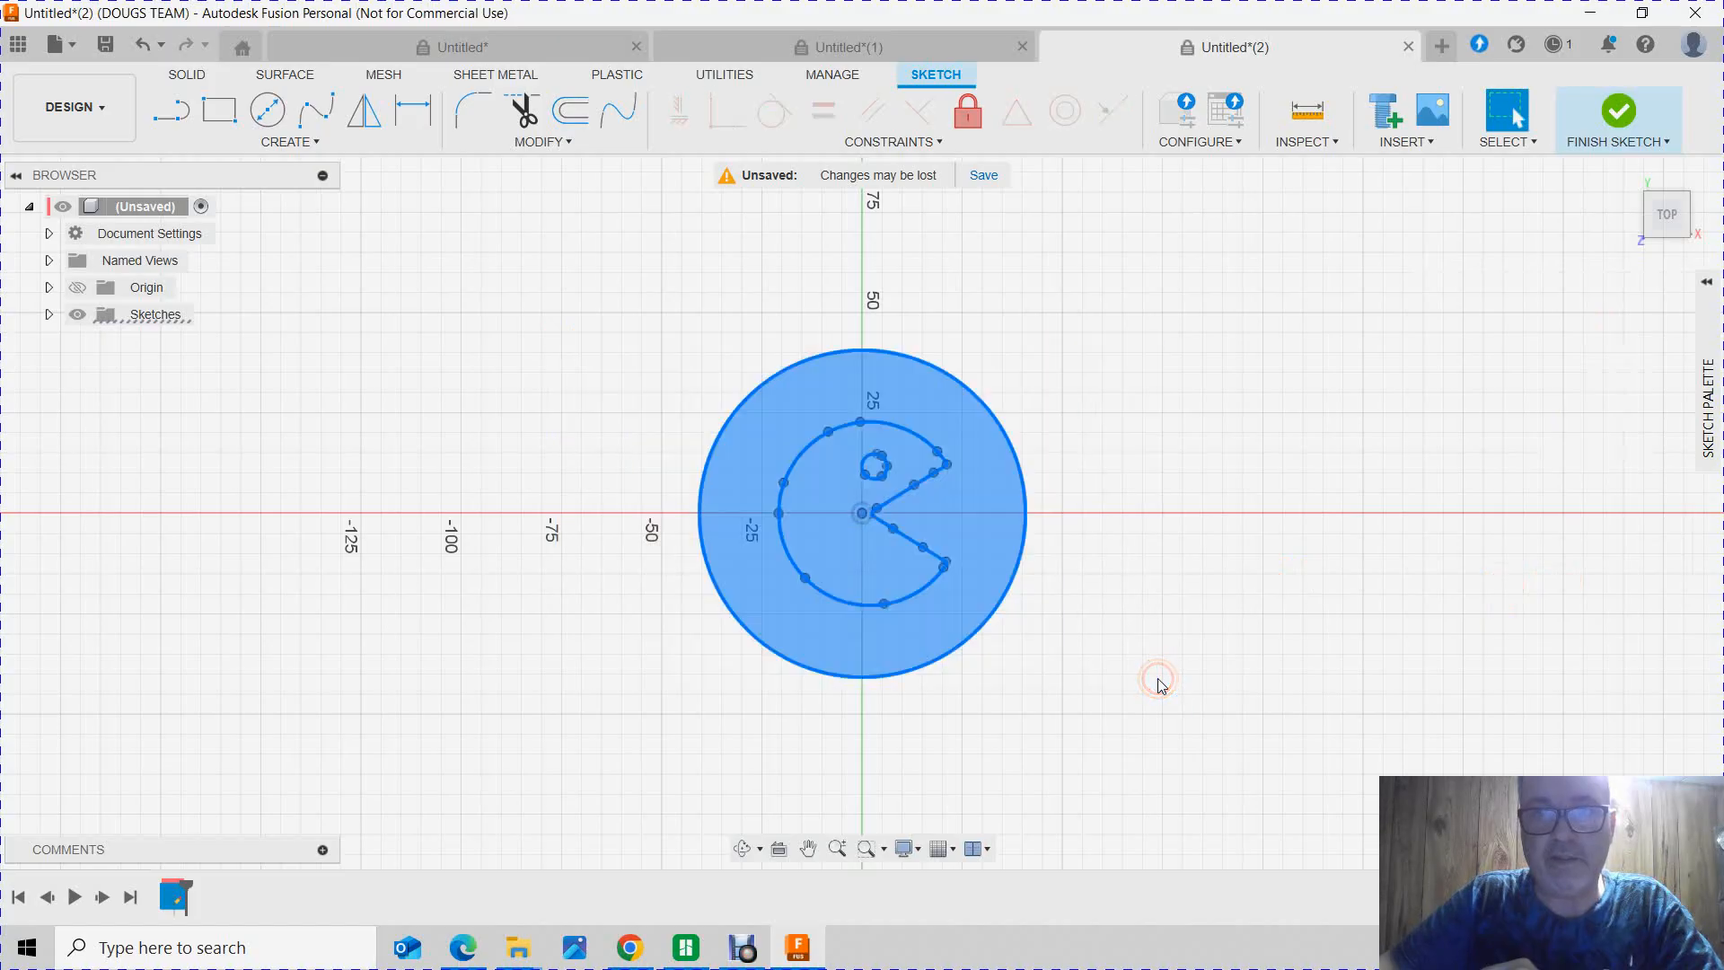
left_click(971, 120)
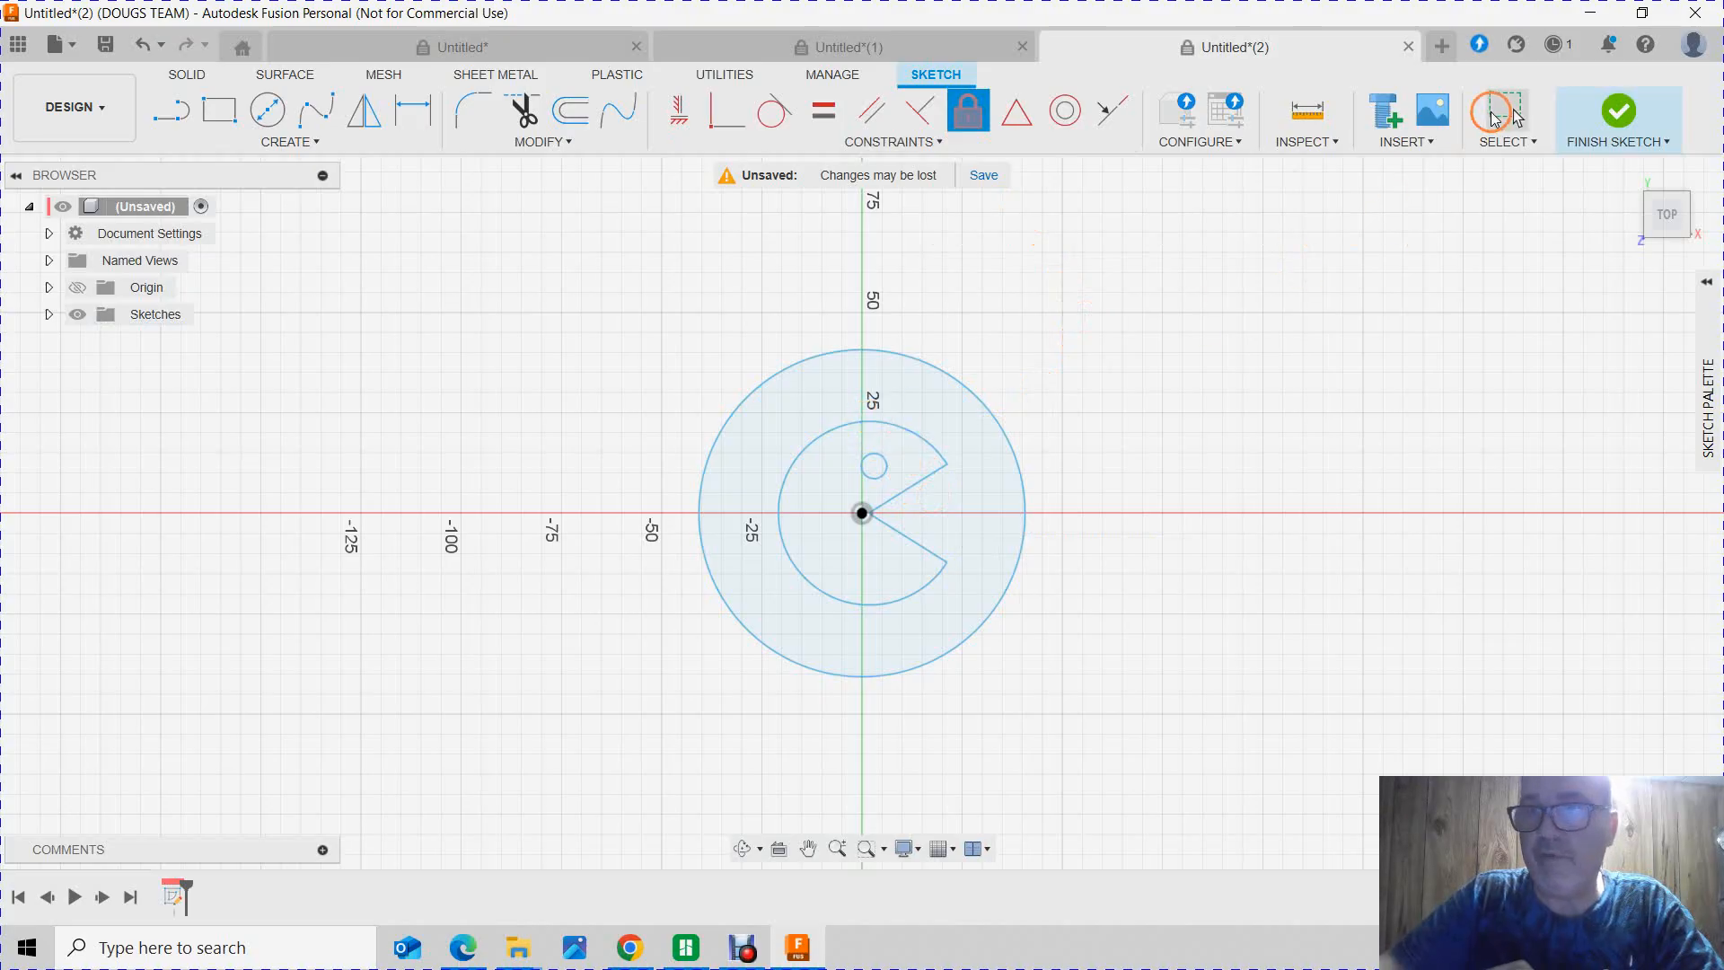
left_click(1507, 112)
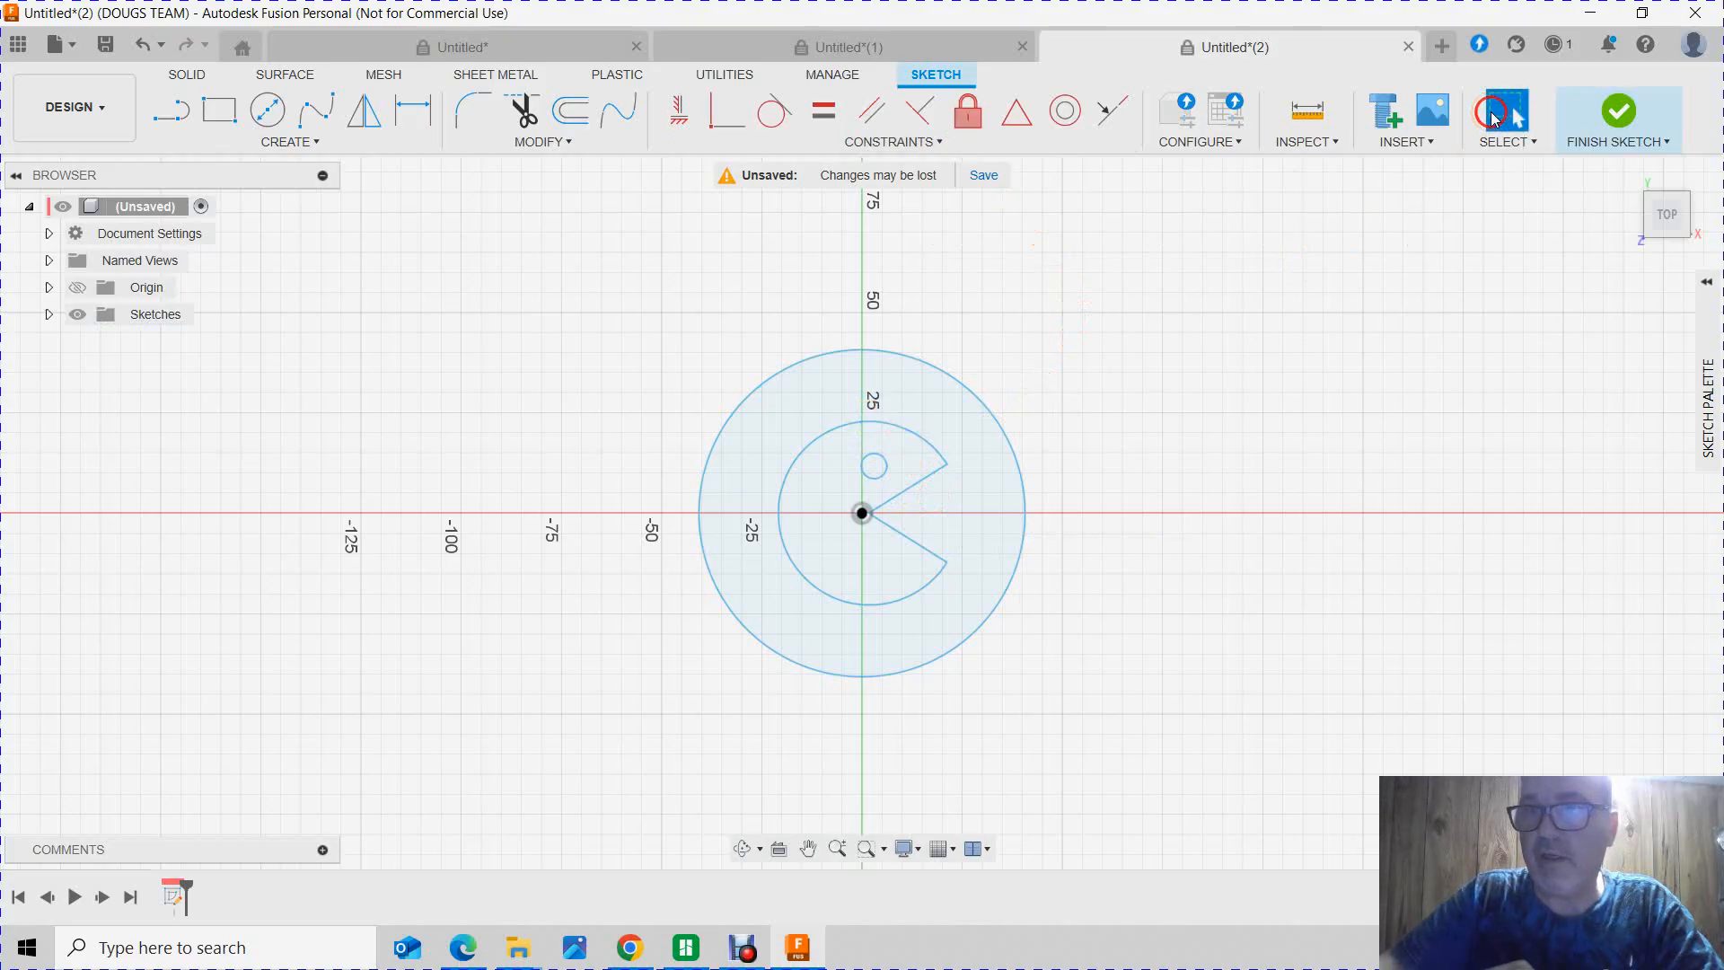
left_click(914, 486)
left_click(829, 435)
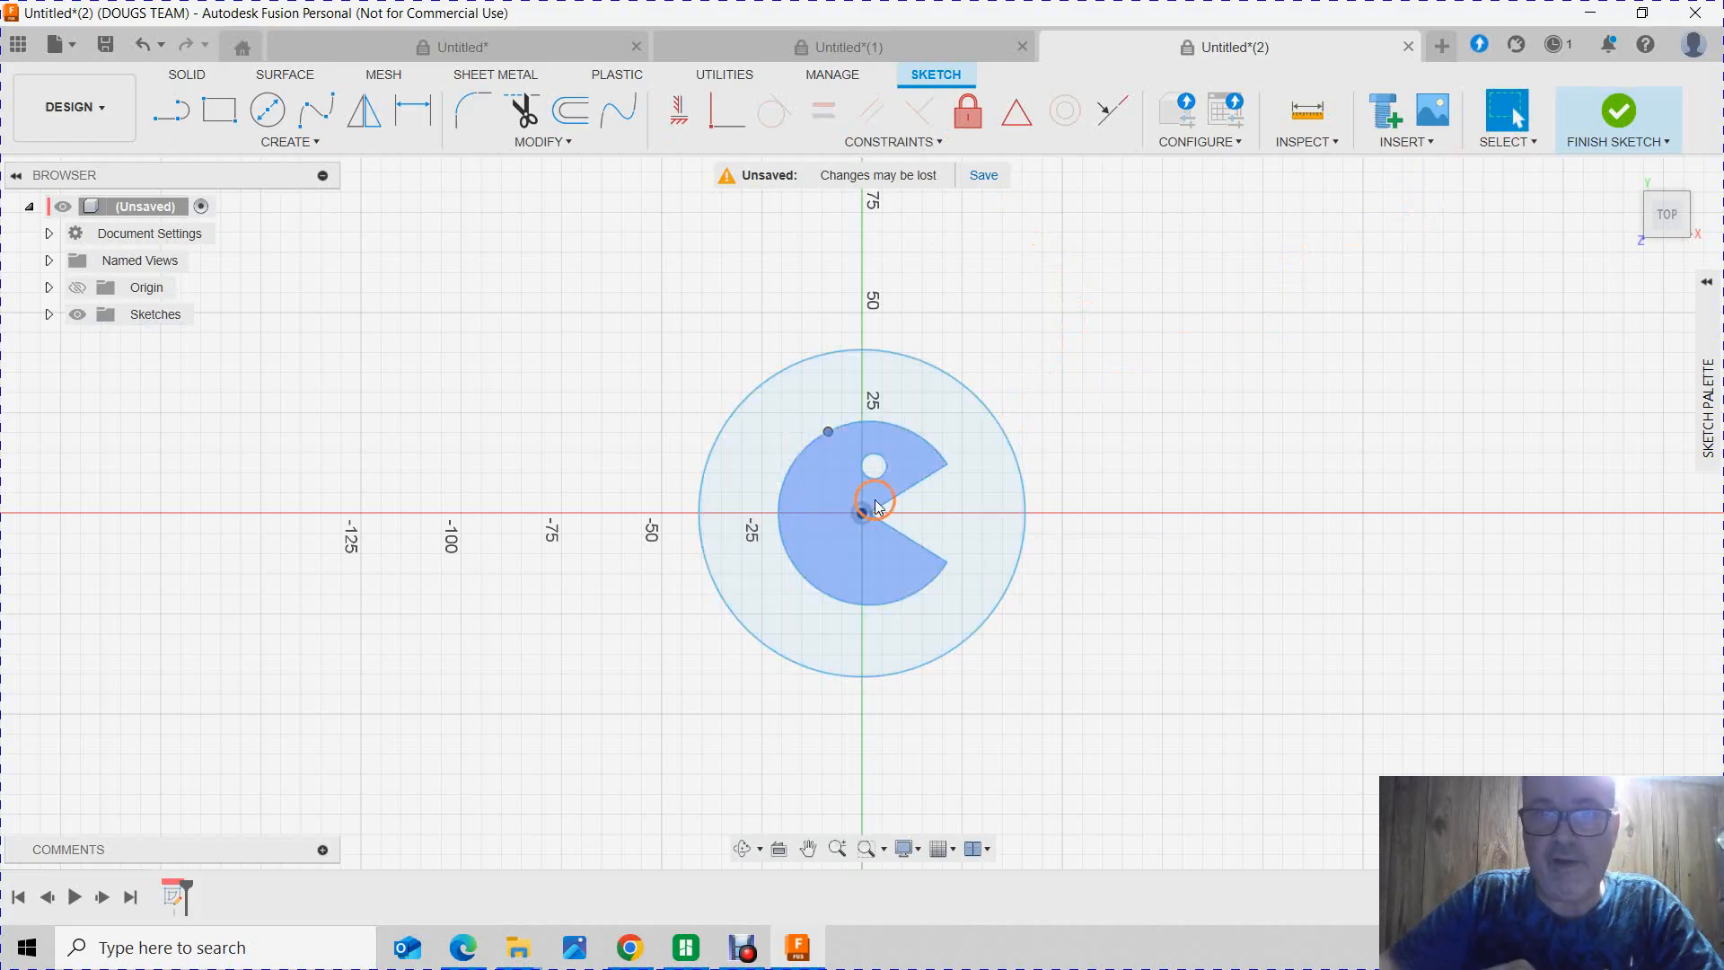
mouse_move(863, 514)
left_mouse_down()
mouse_move(872, 530)
mouse_move(877, 515)
left_mouse_up()
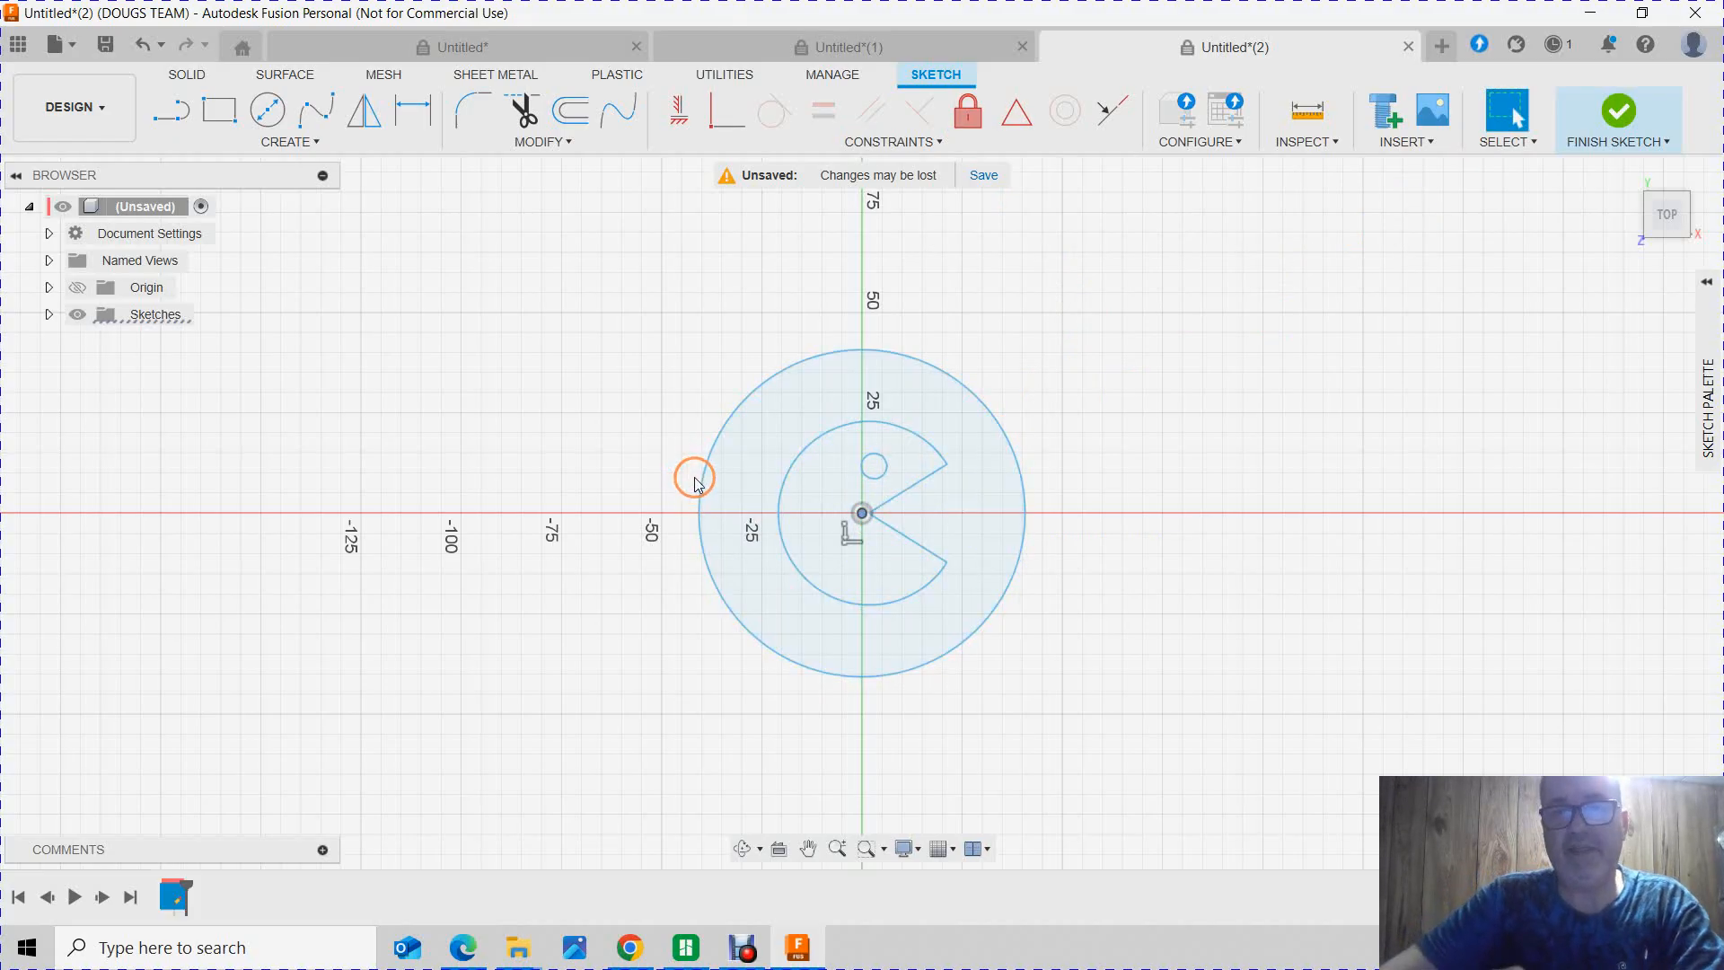
Step: Extrude the area around the Pac-Man shape and its round eye 4 mm as new bodies
left_click(985, 499)
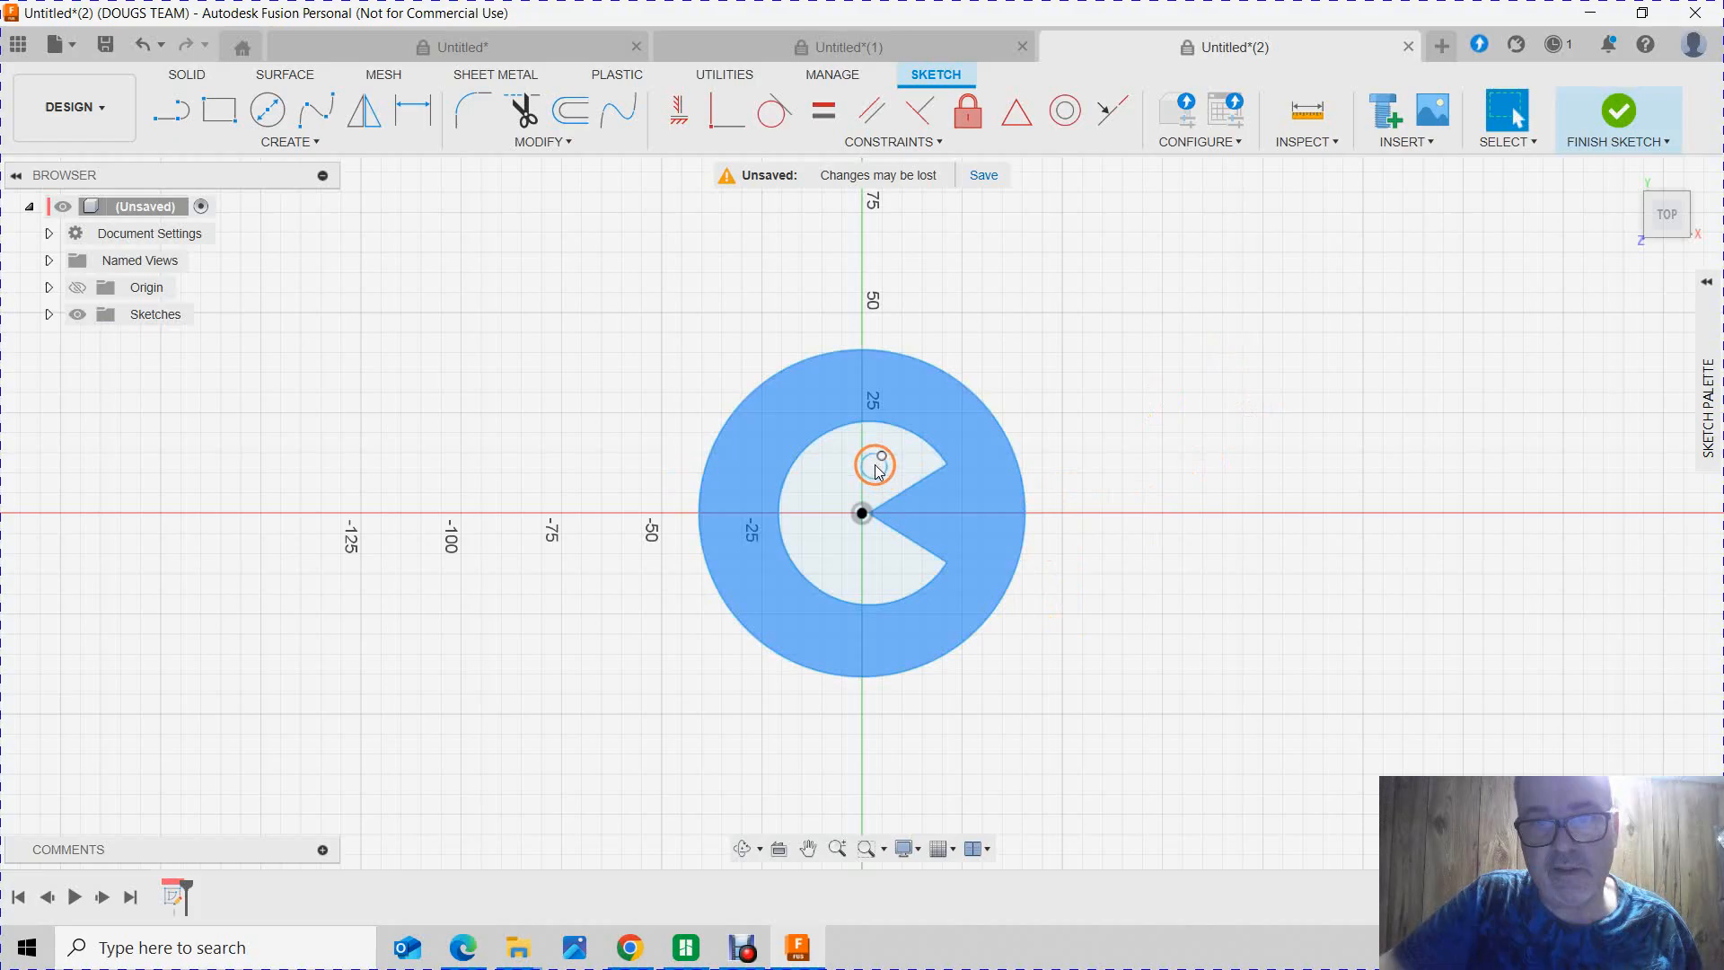
scroll(877, 470, "up", 3)
left_click(1276, 370)
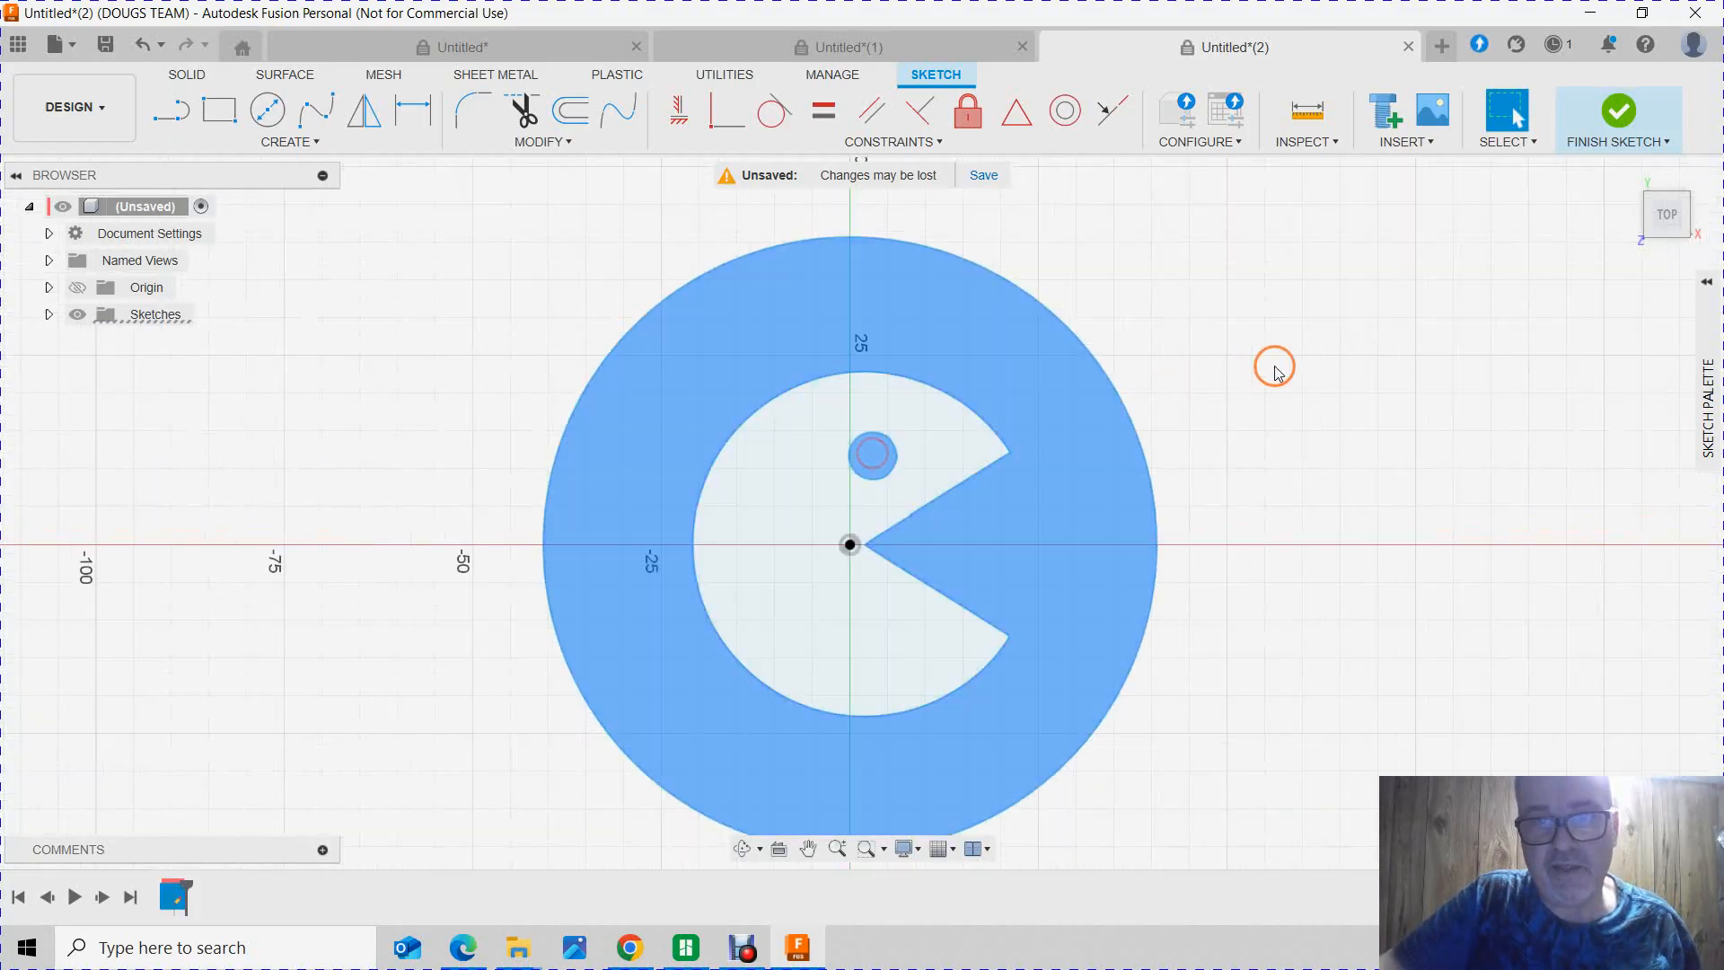
key("e")
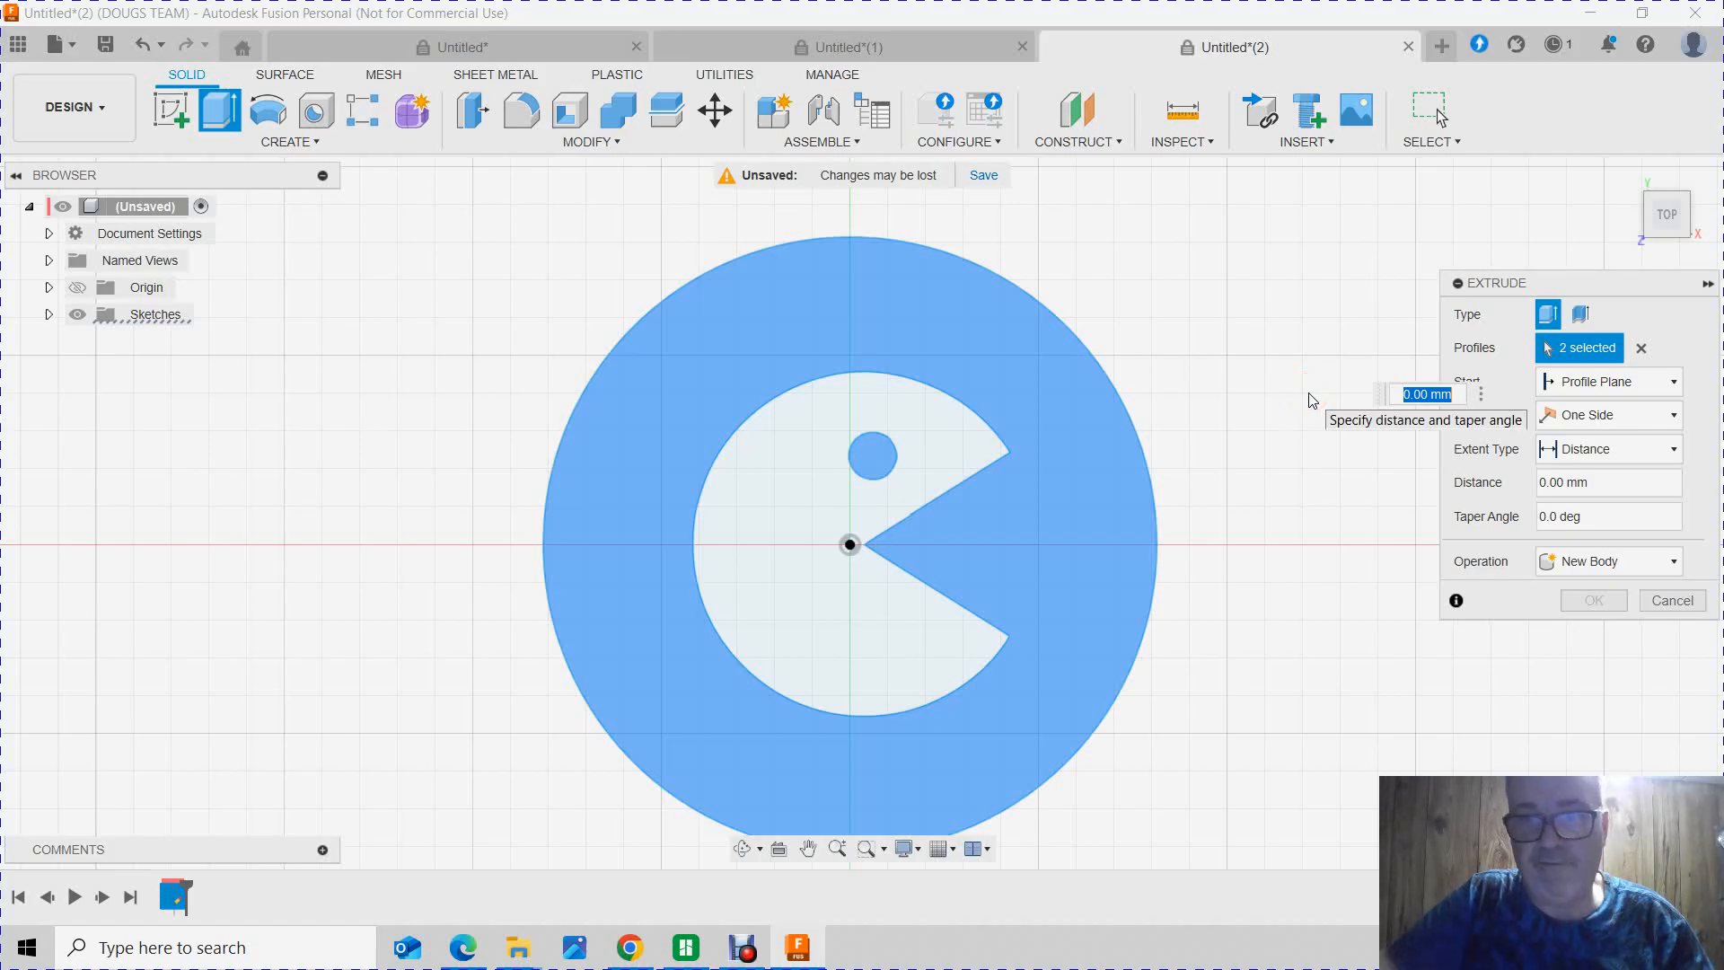
type("4")
key("Return")
left_click(1592, 602)
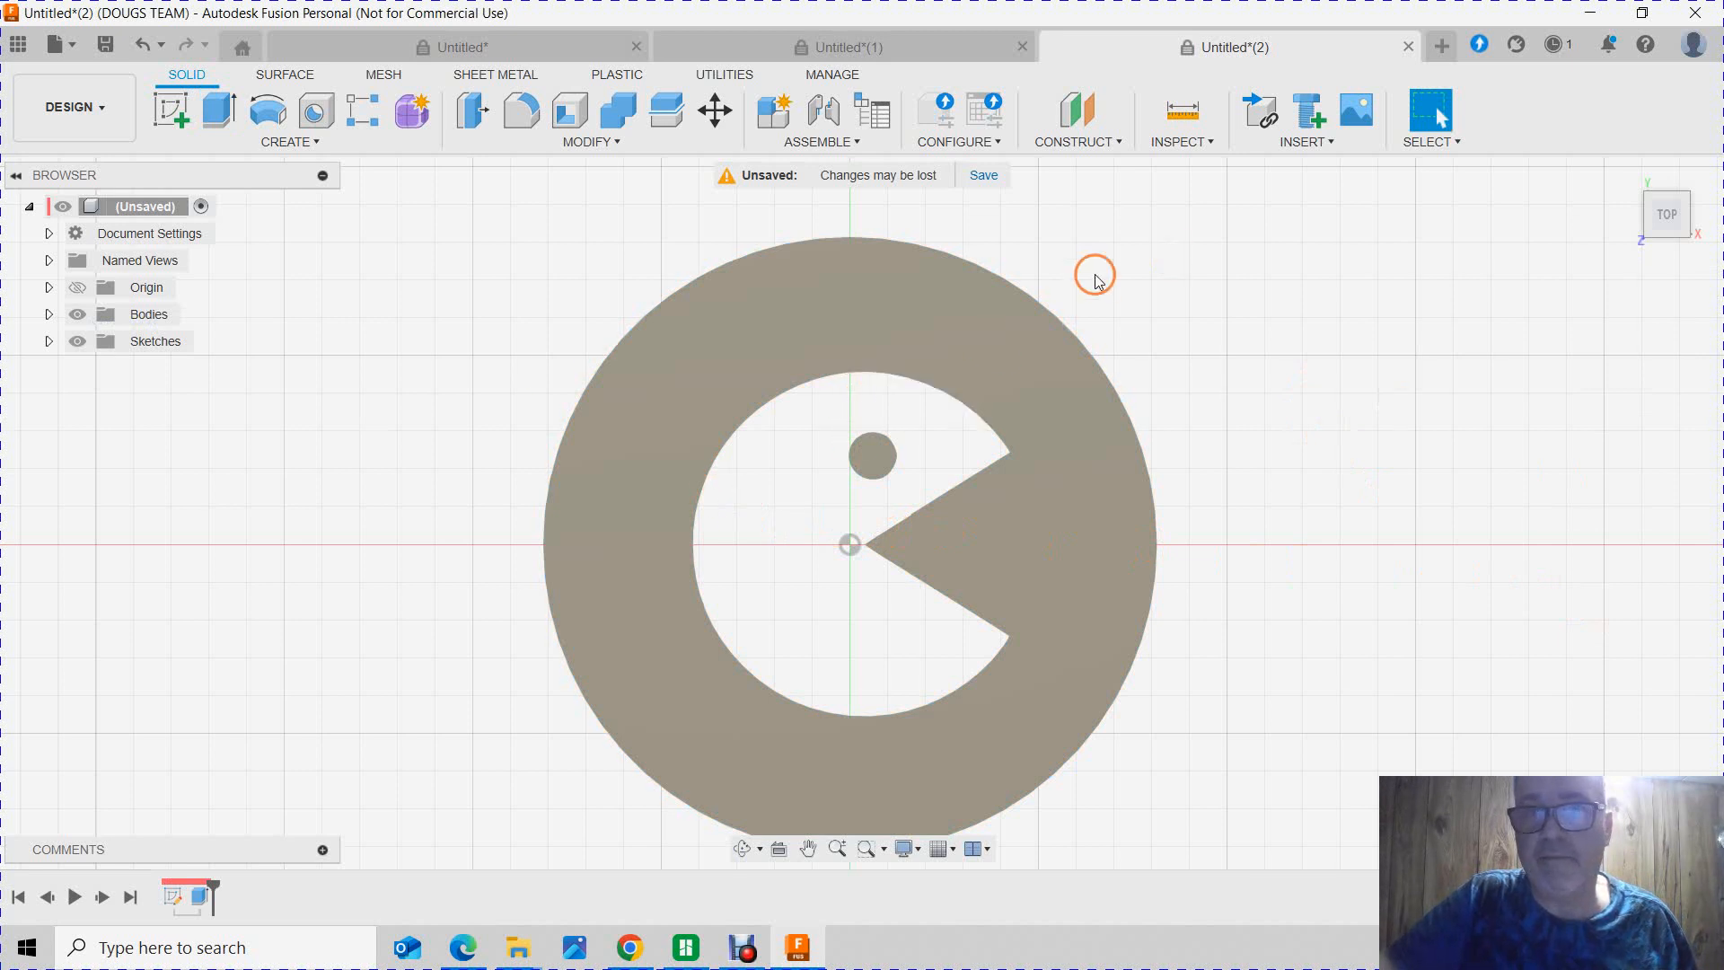
Step: Make the hidden Sketch1 visible again
left_click(790, 474)
left_click_drag(789, 481, 792, 536)
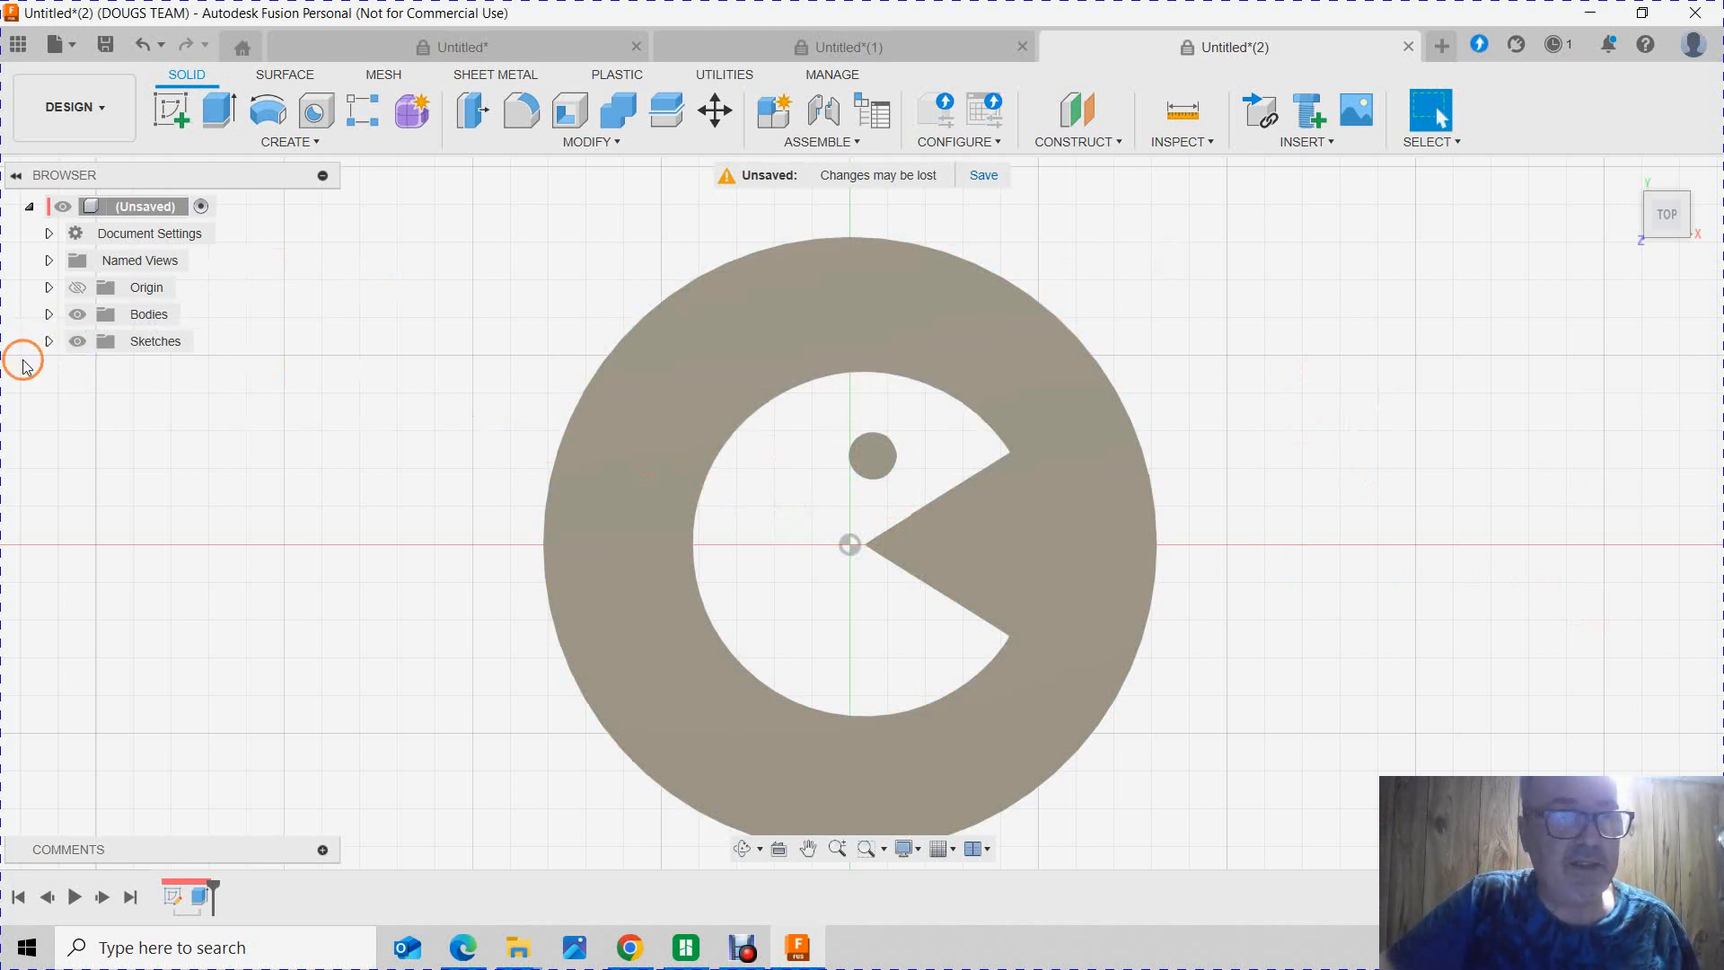
left_click(49, 342)
left_click(100, 368)
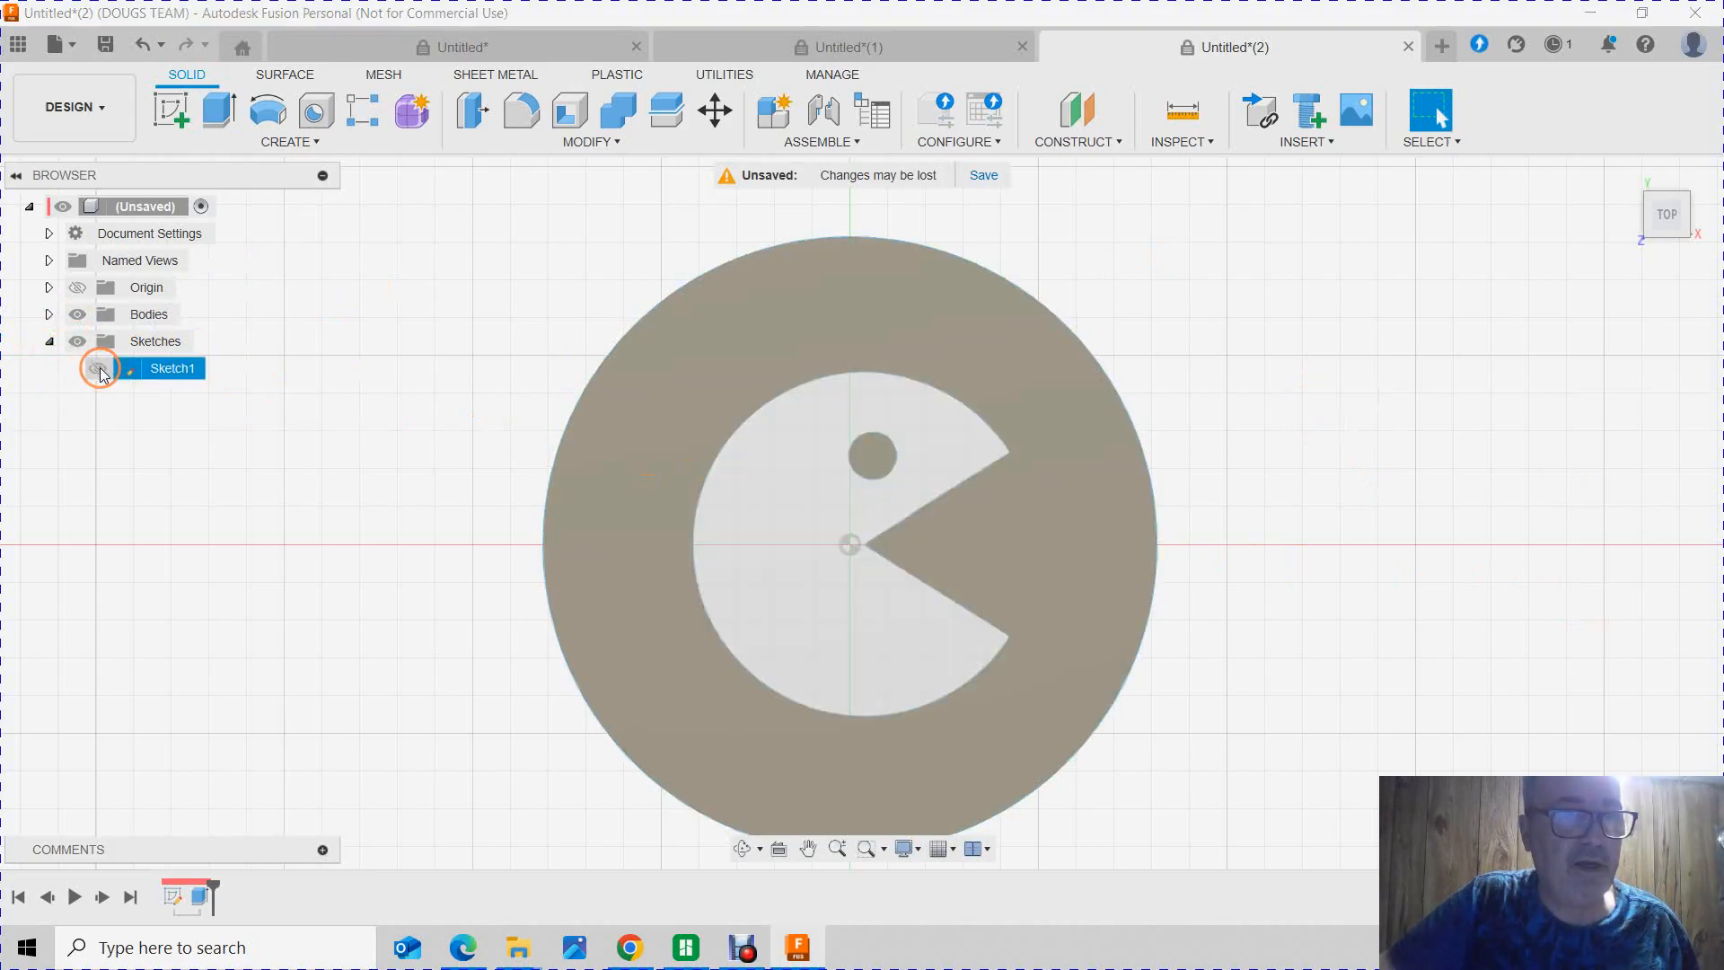
Step: Extrude the Pac-Man profile 4 mm with the operation set to New Body
left_click(797, 518)
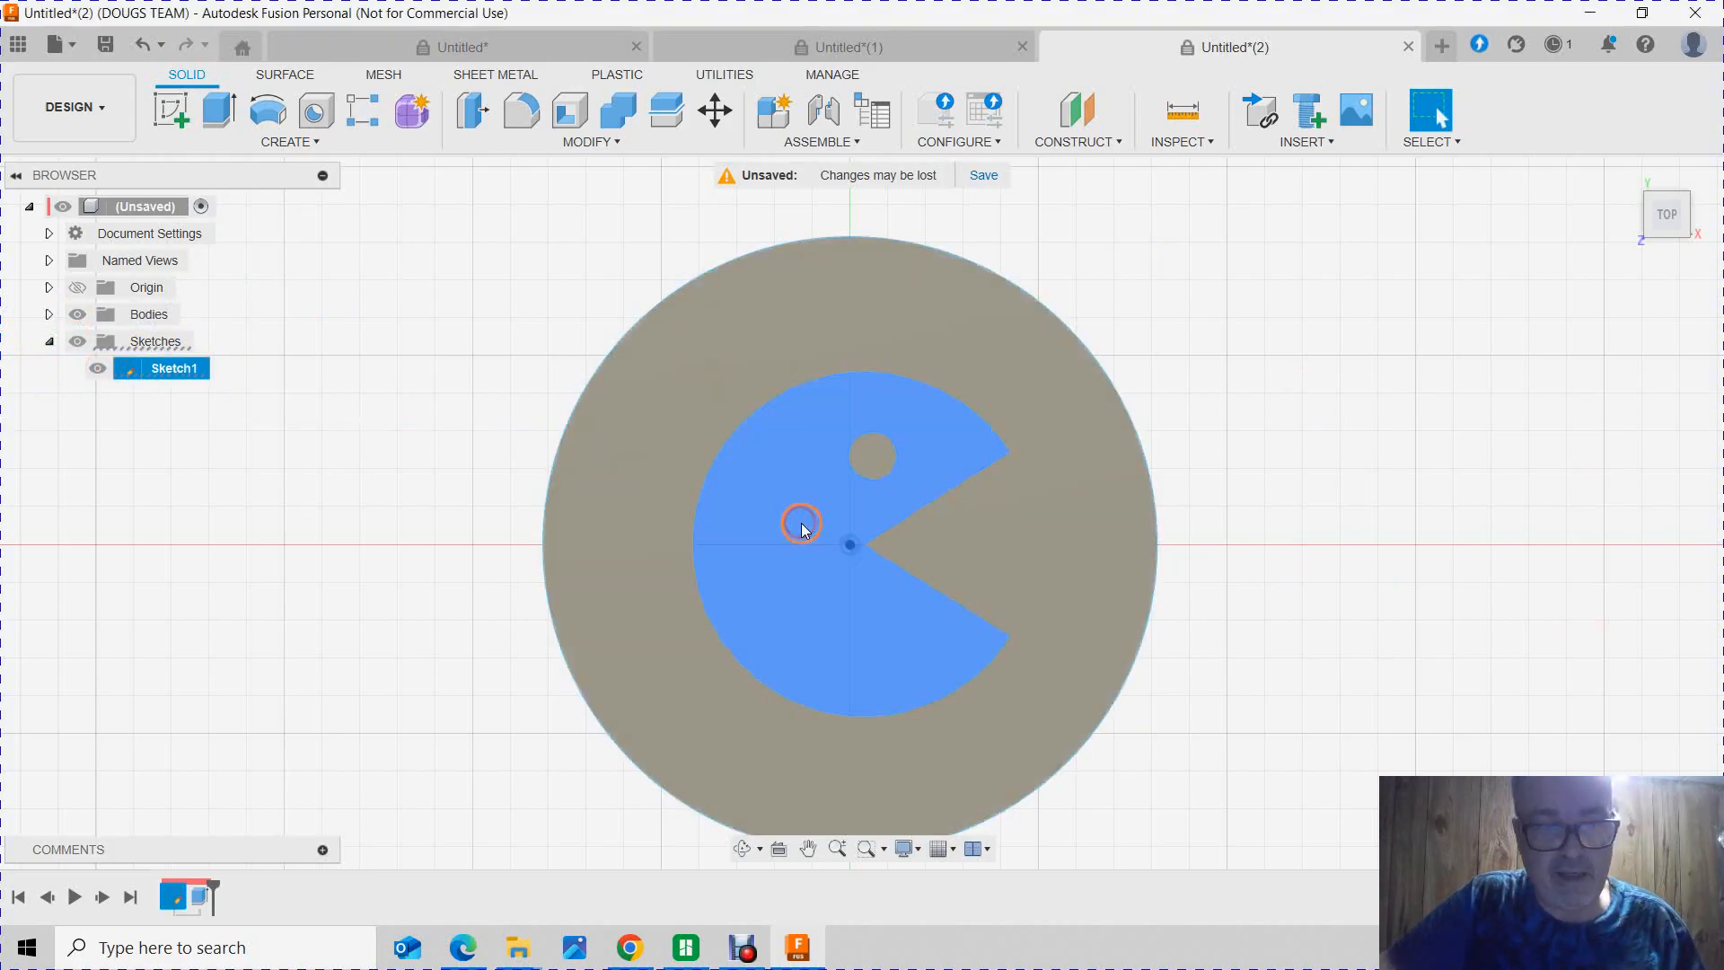
type("e")
type("4")
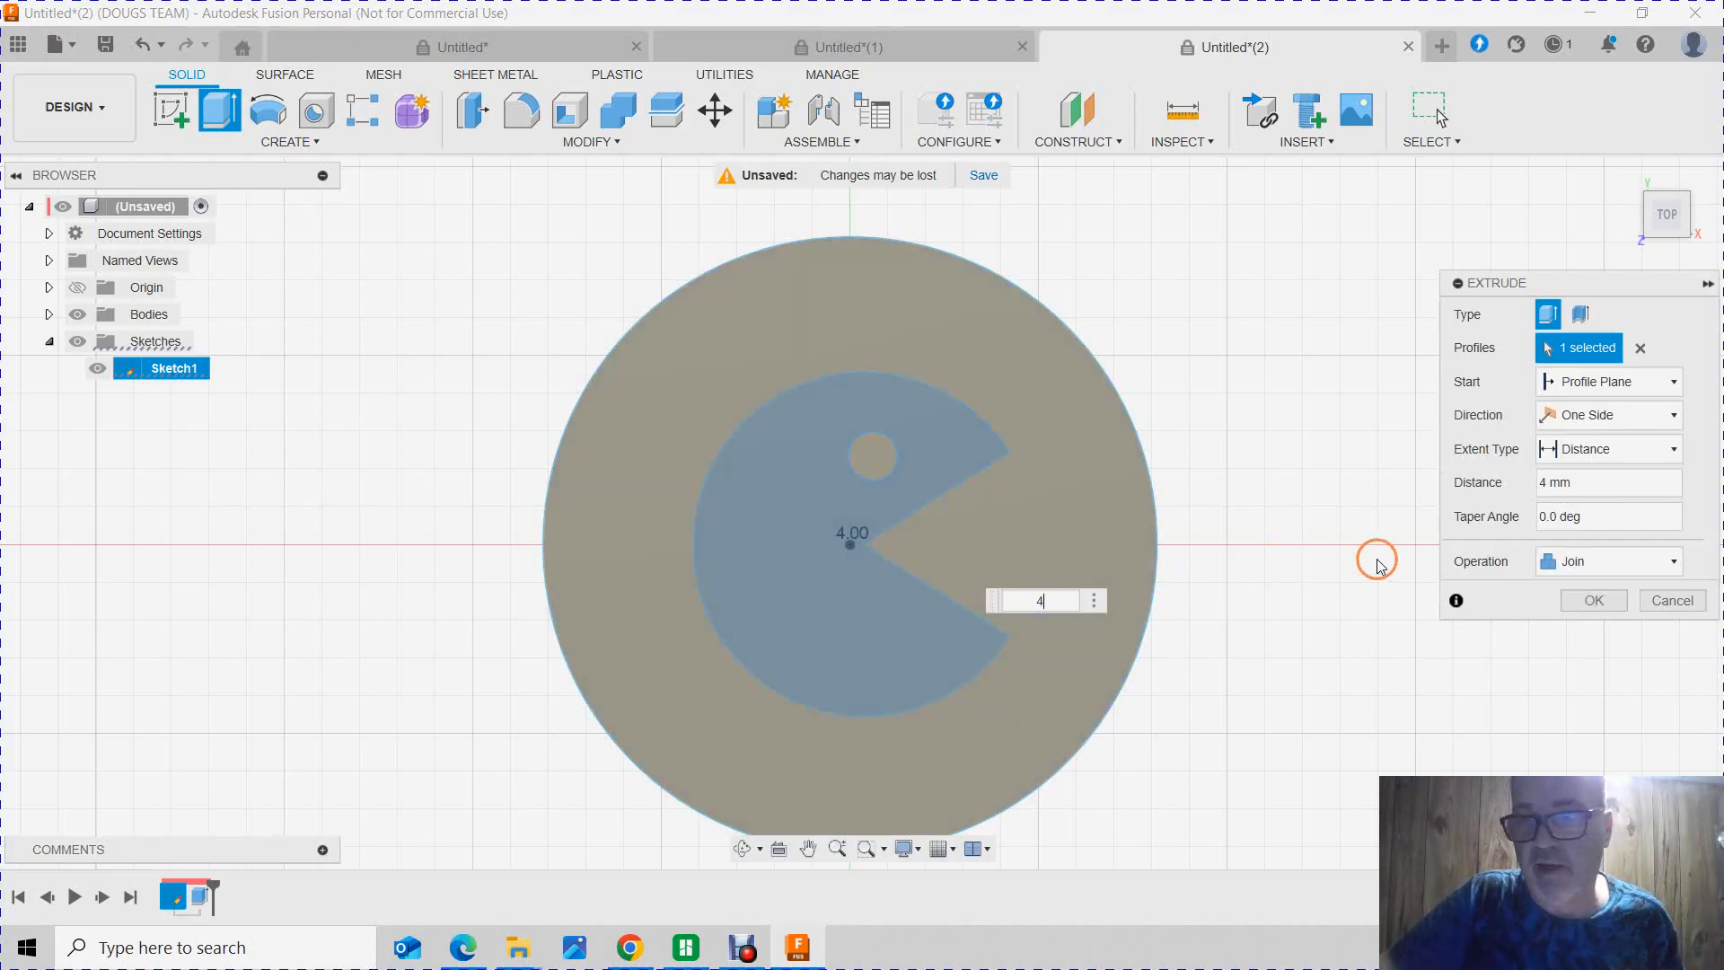
left_click(1589, 560)
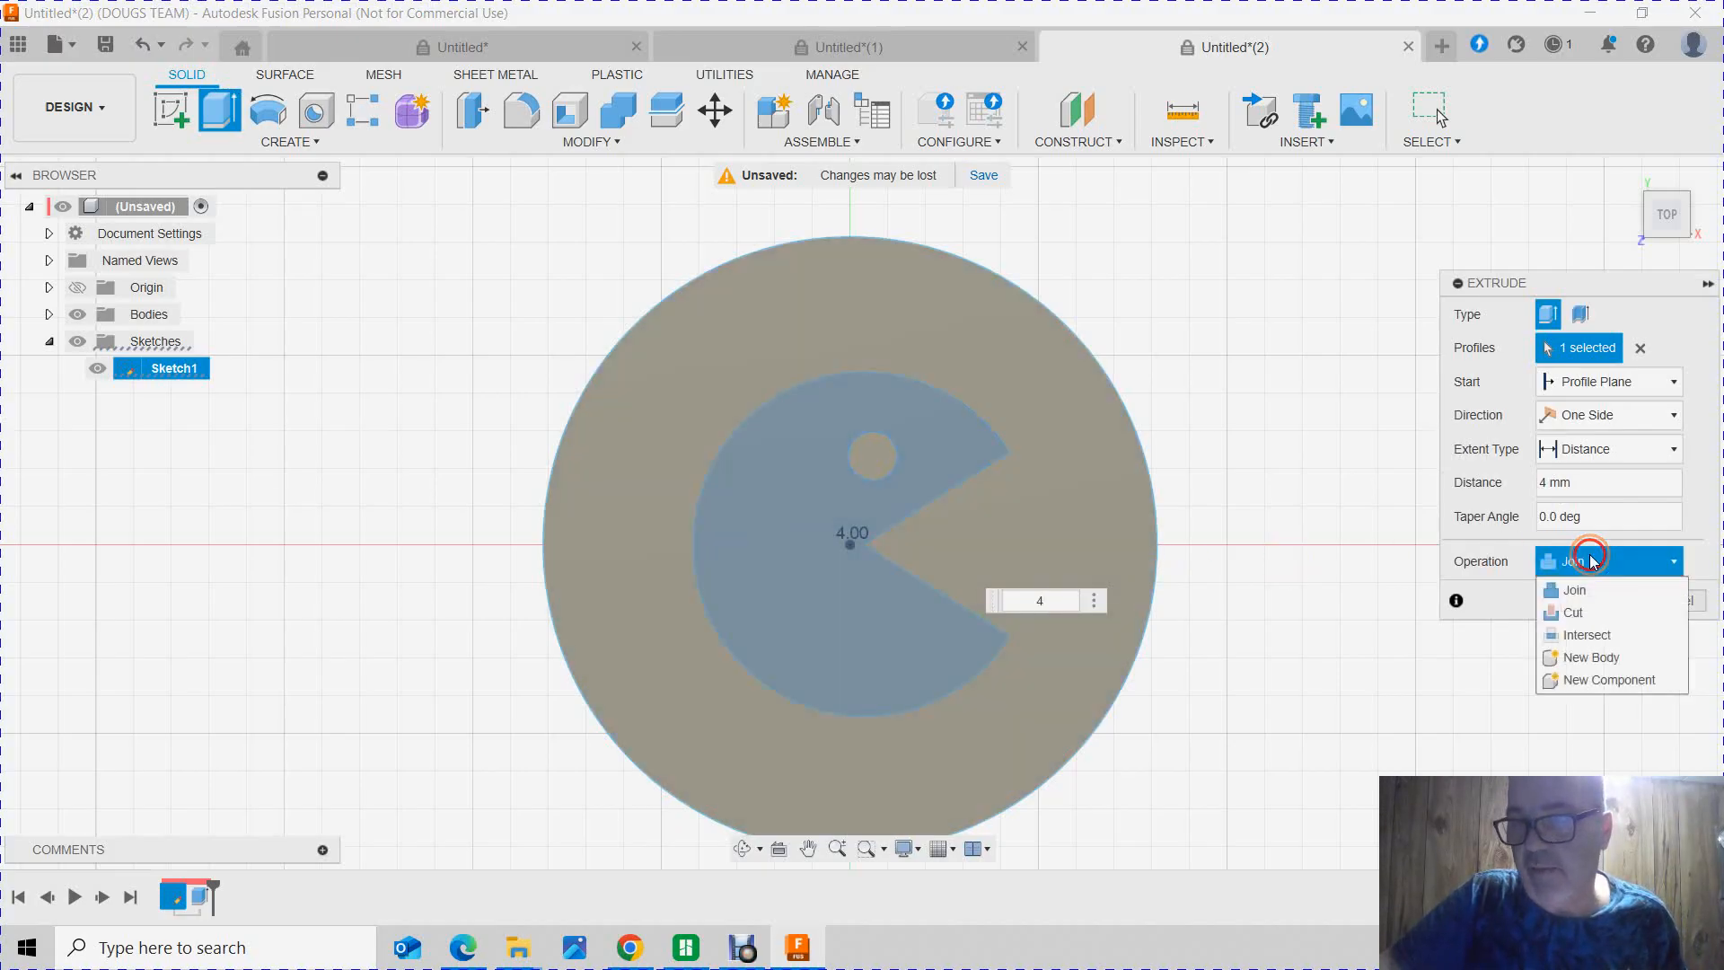
left_click(1601, 661)
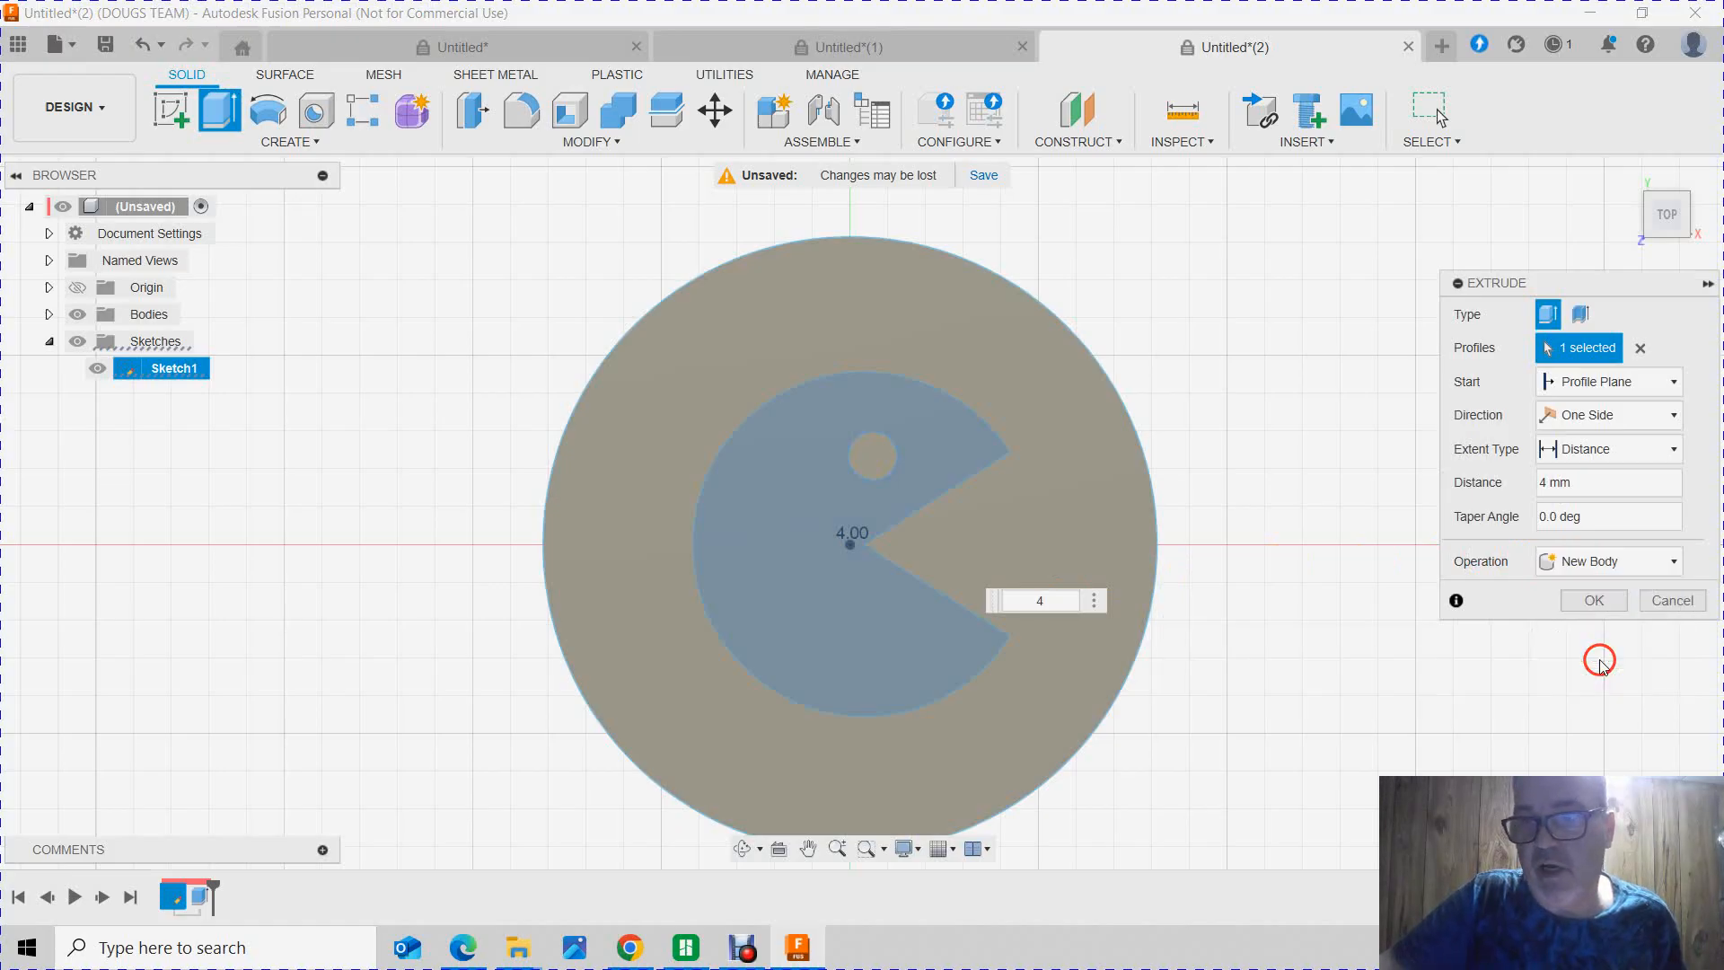
left_click(1592, 600)
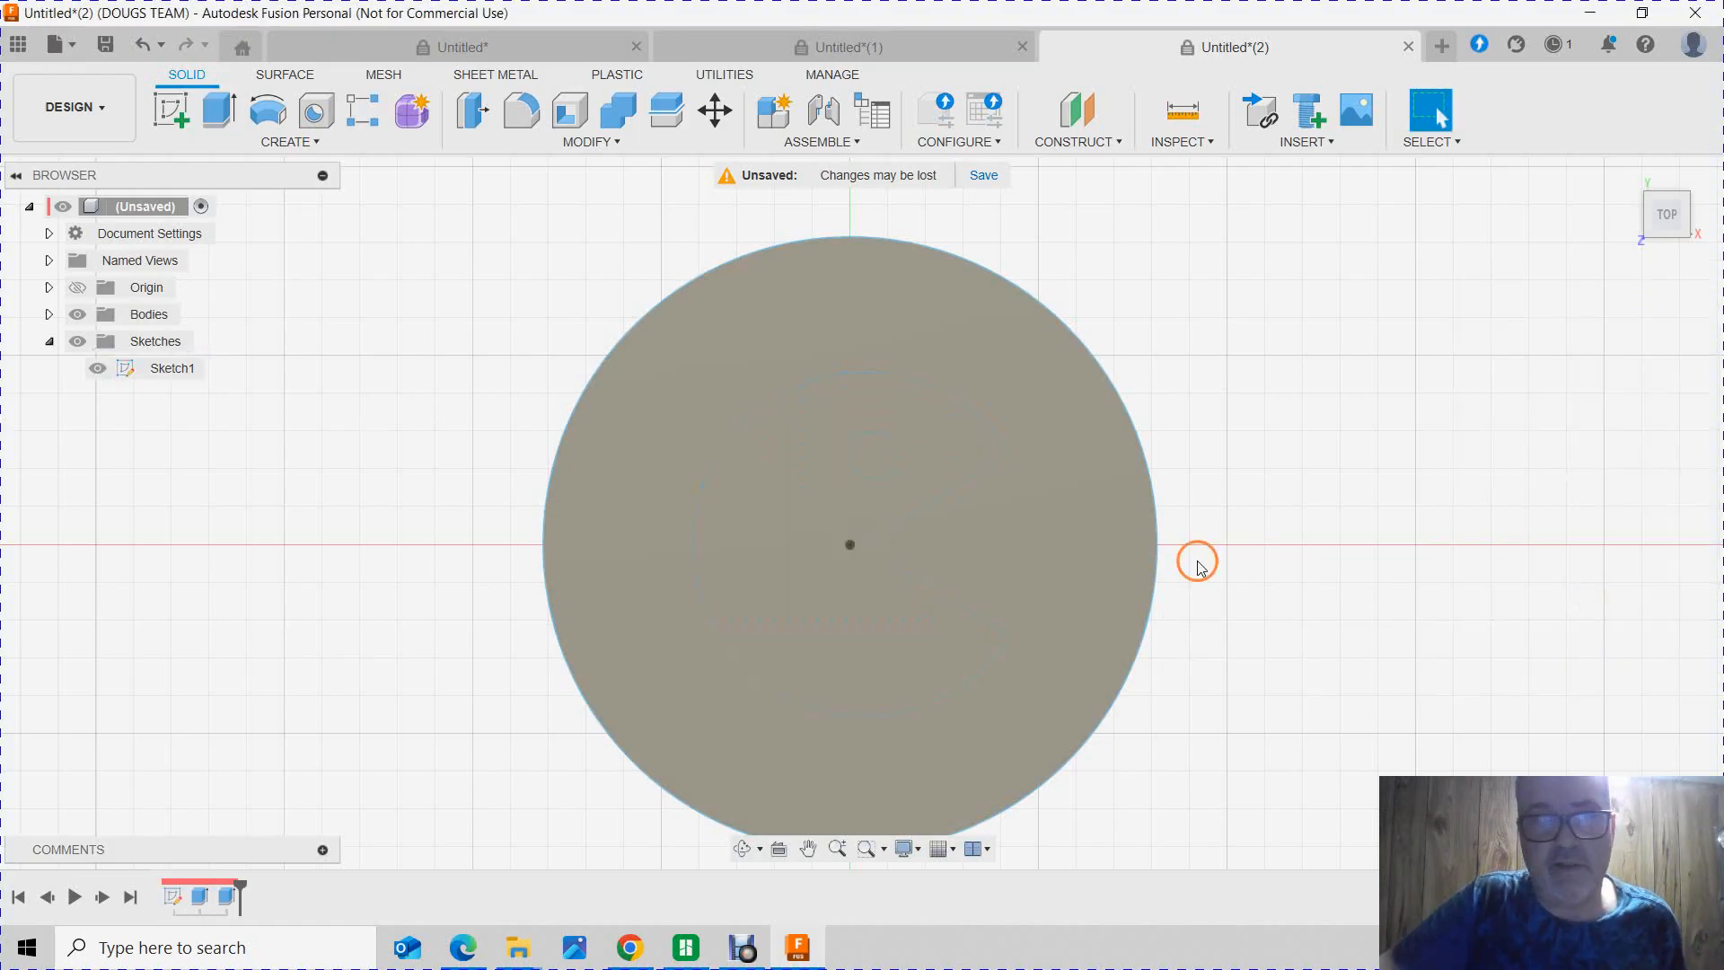
Step: Apply the 1 Black appearance to the disc body around Pac-Man and to the round eye body
left_click(50, 316)
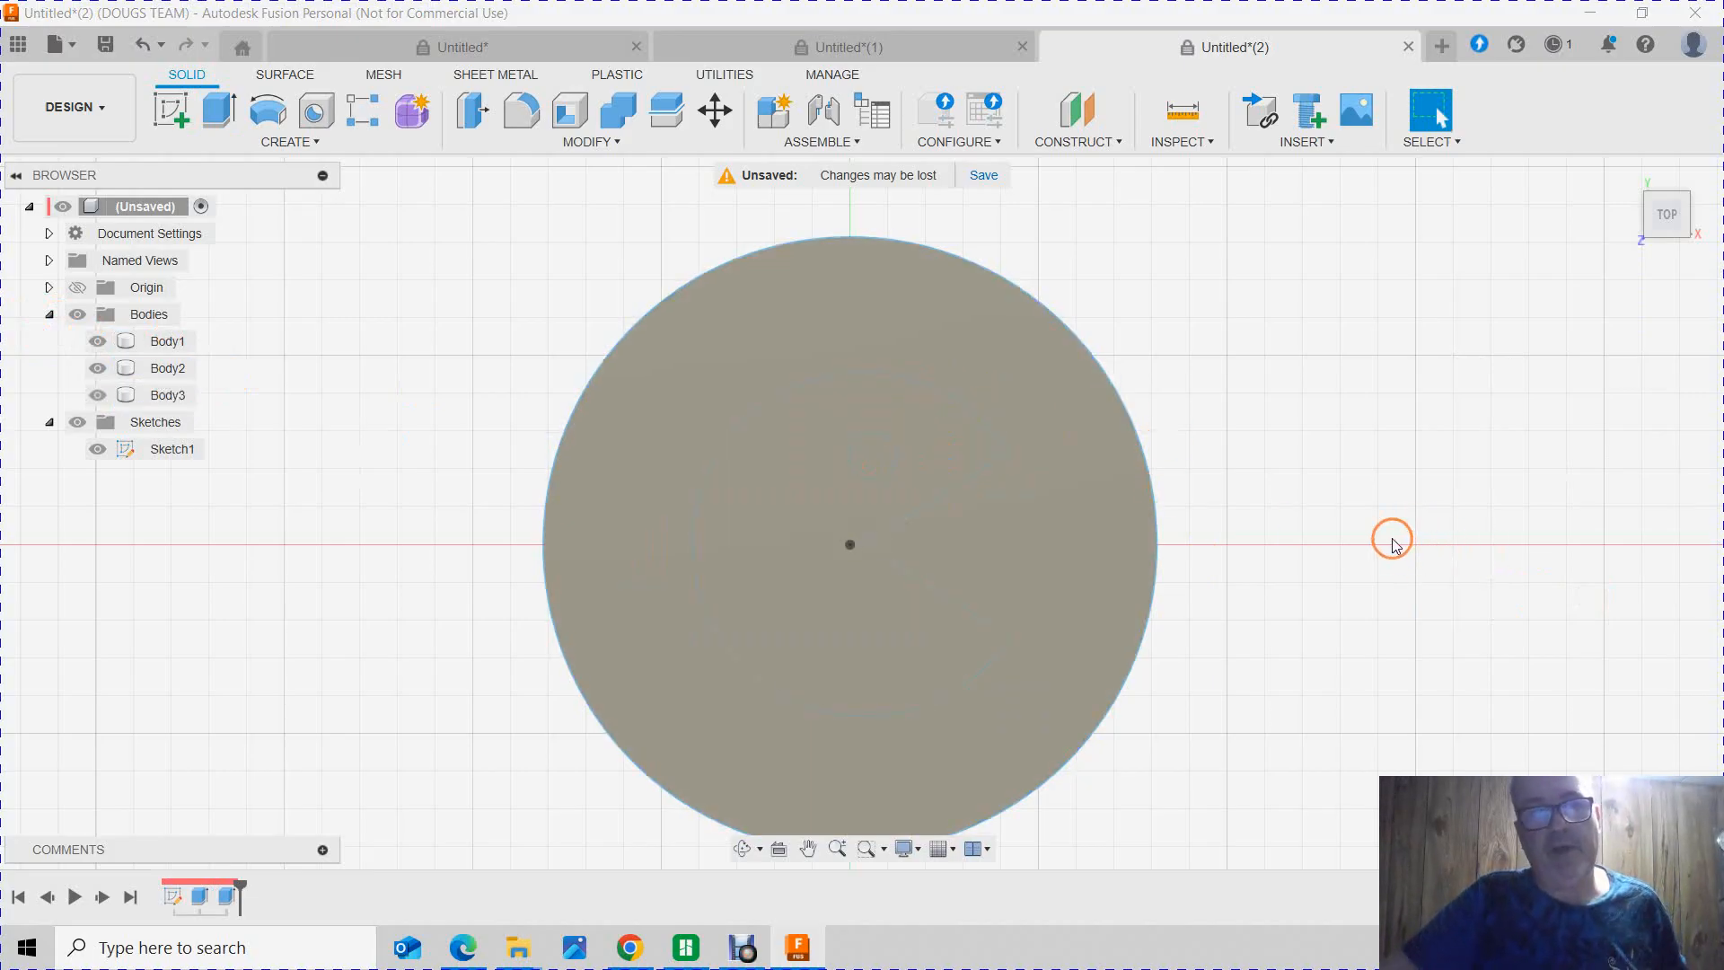
key("a")
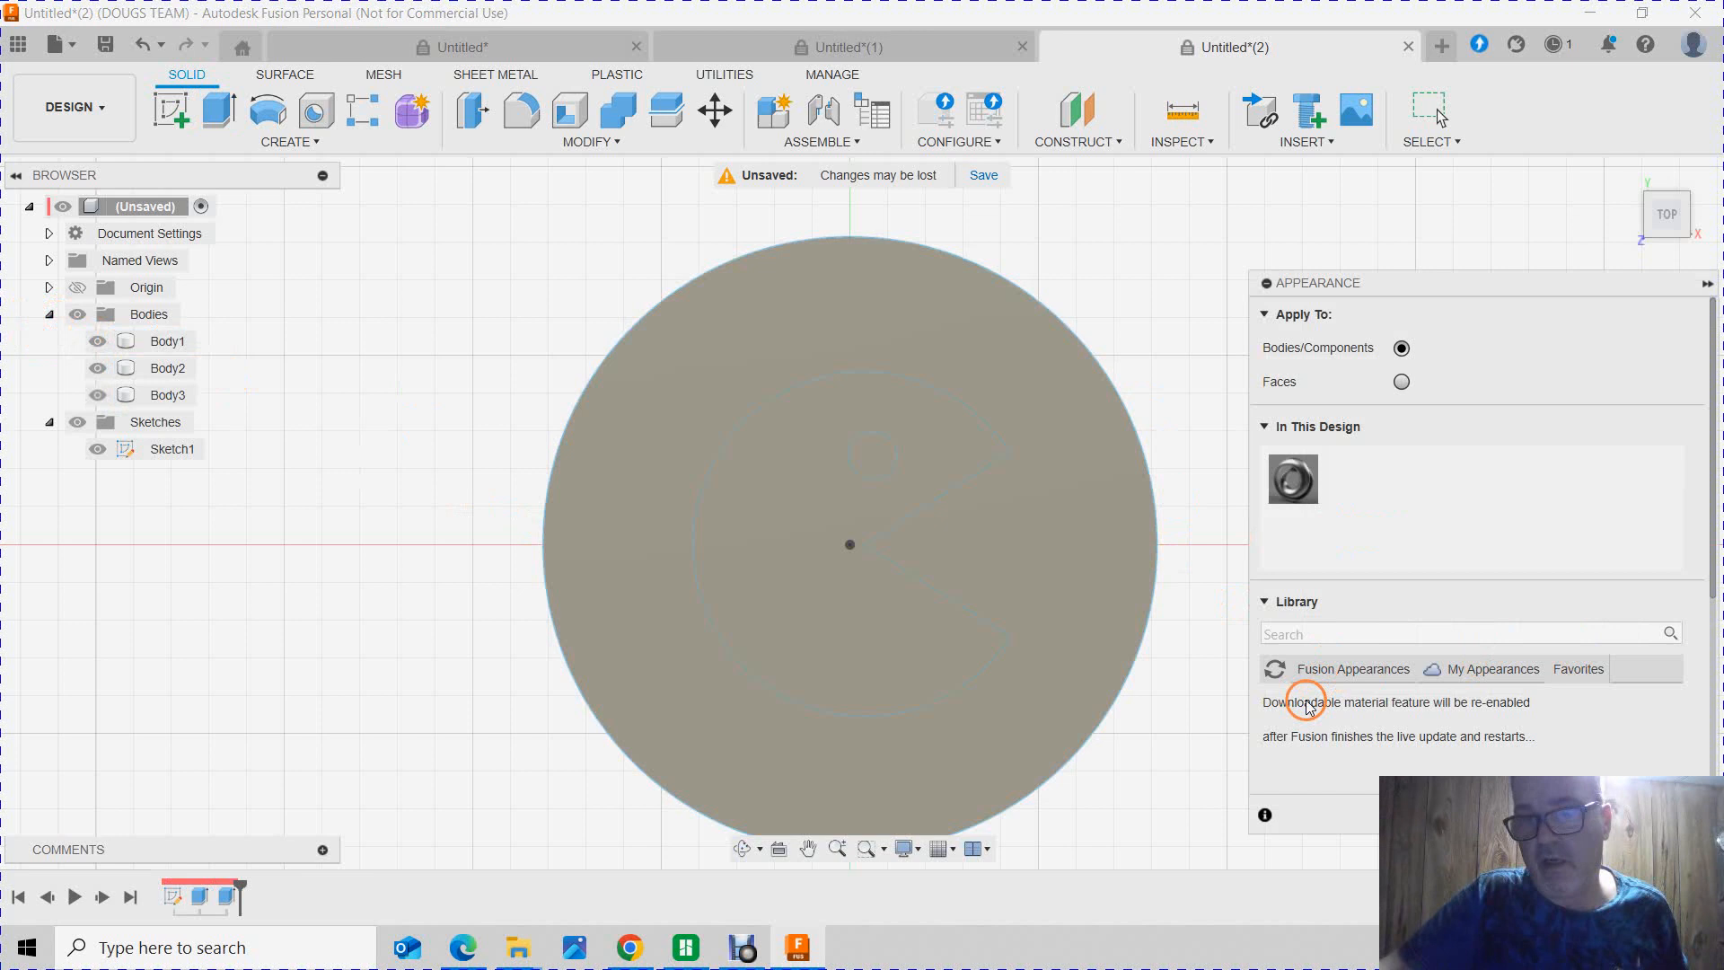
scroll(1559, 652, "down", 5)
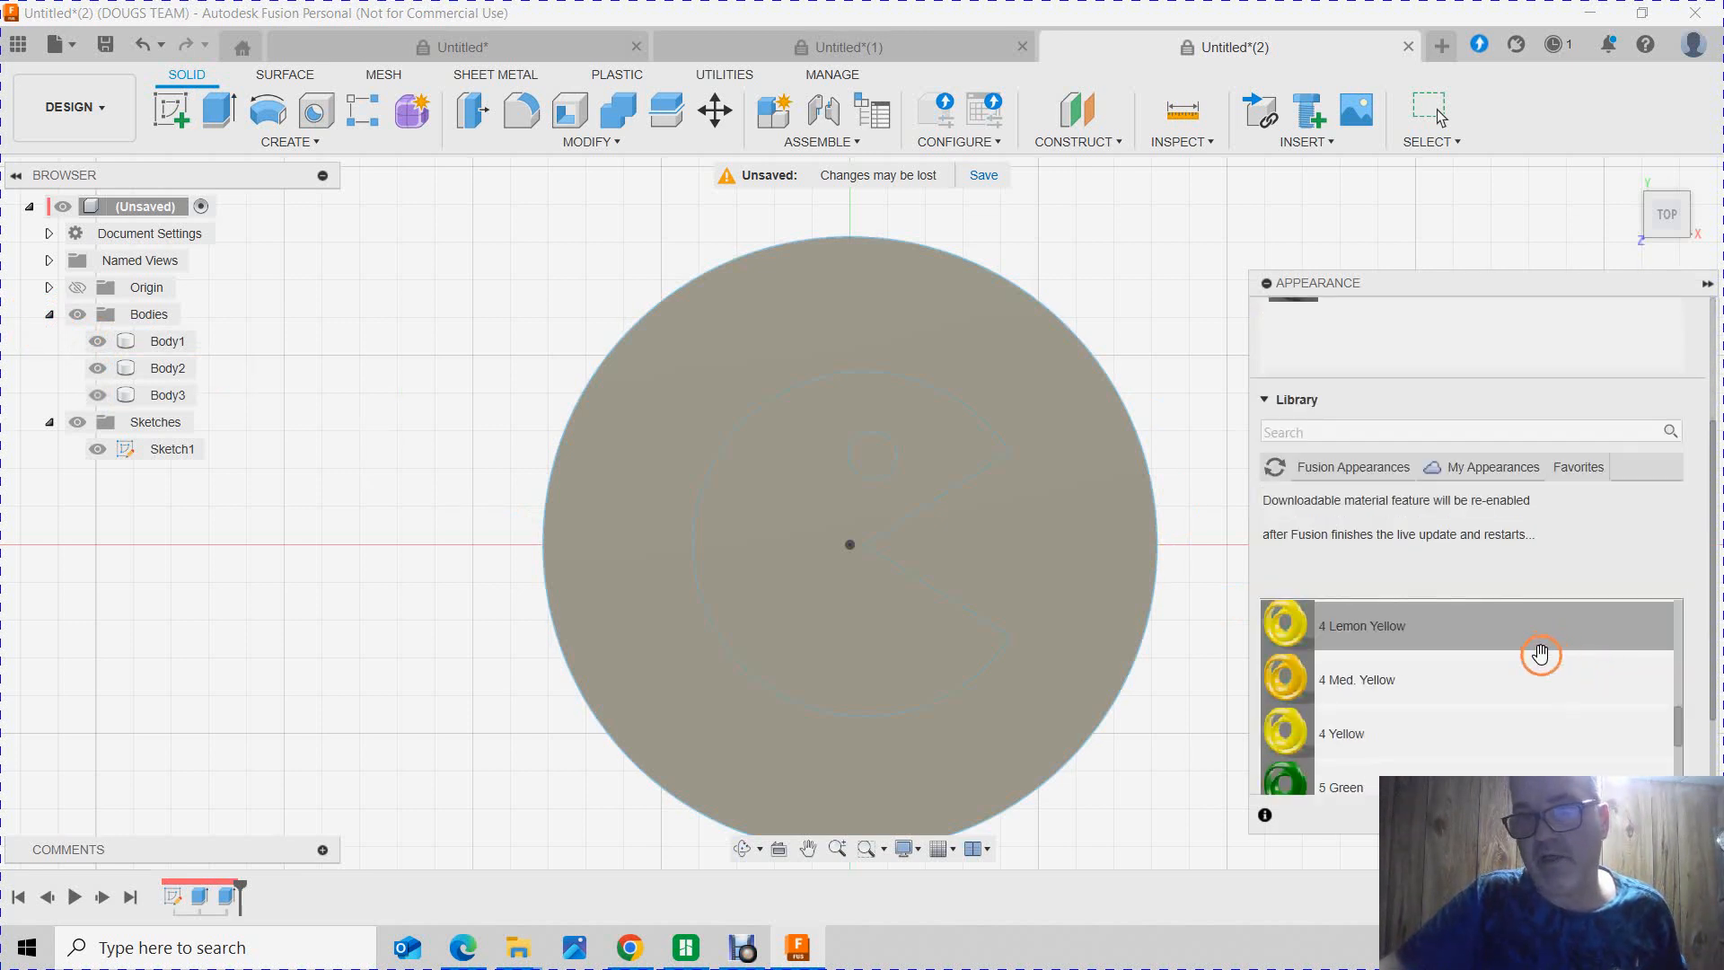
scroll(1432, 673, "up", 10)
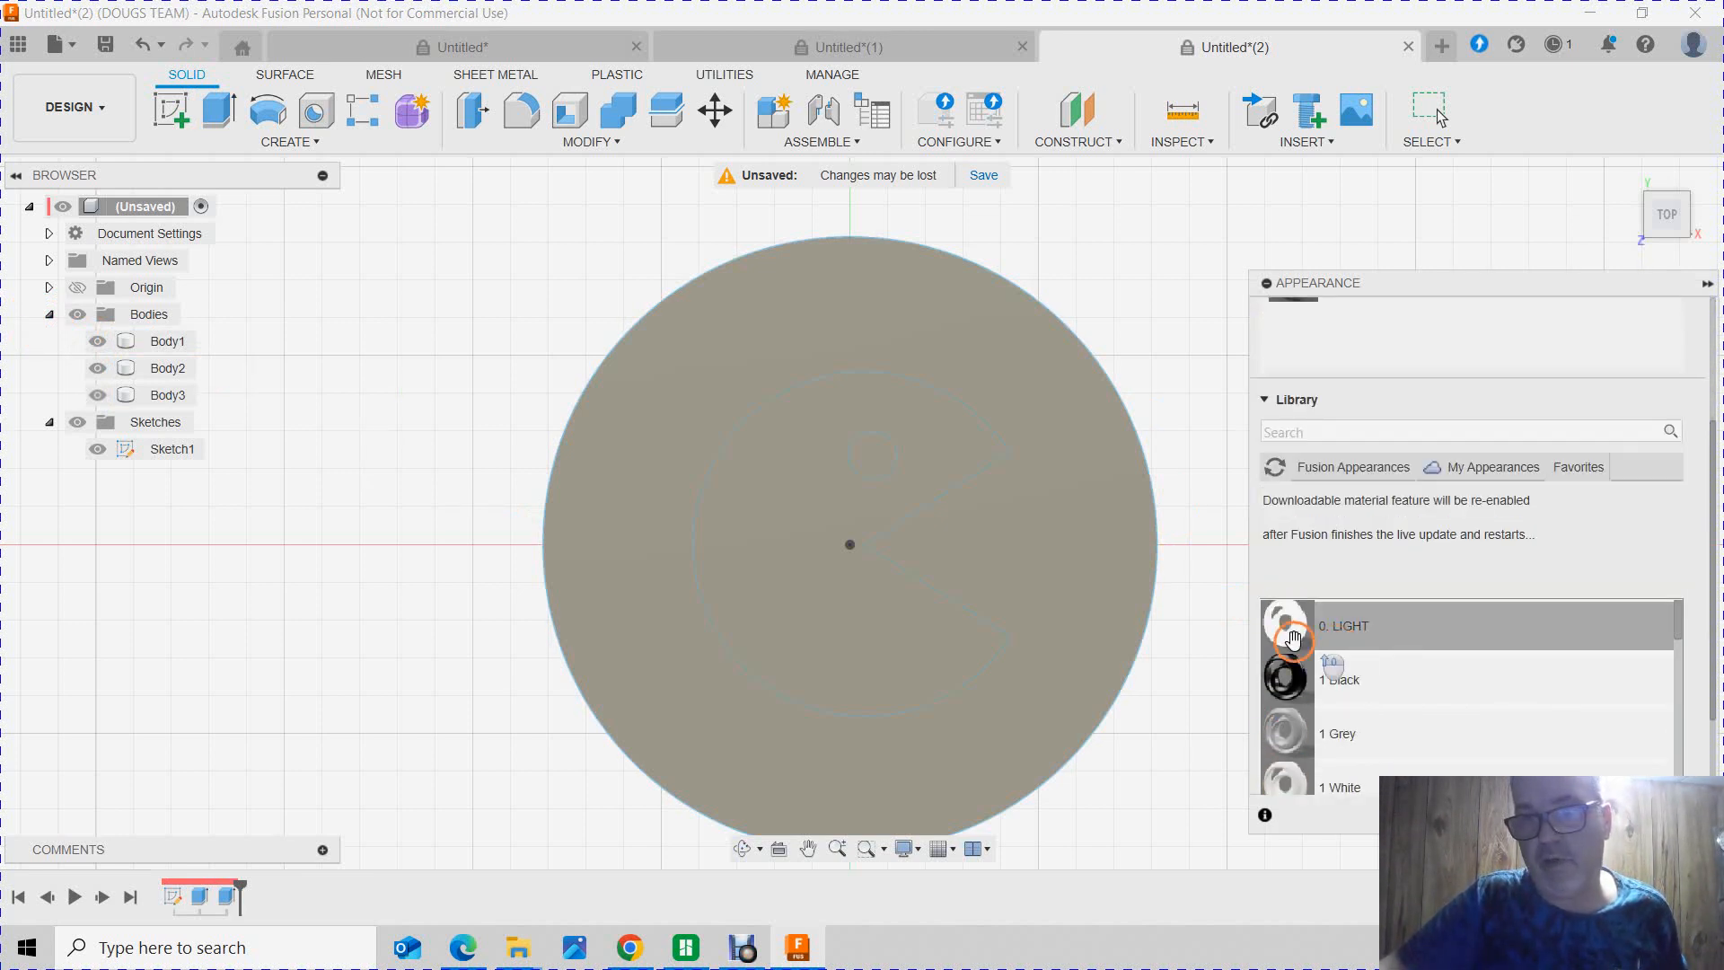
left_click_drag(1285, 679, 154, 337)
left_click(844, 686)
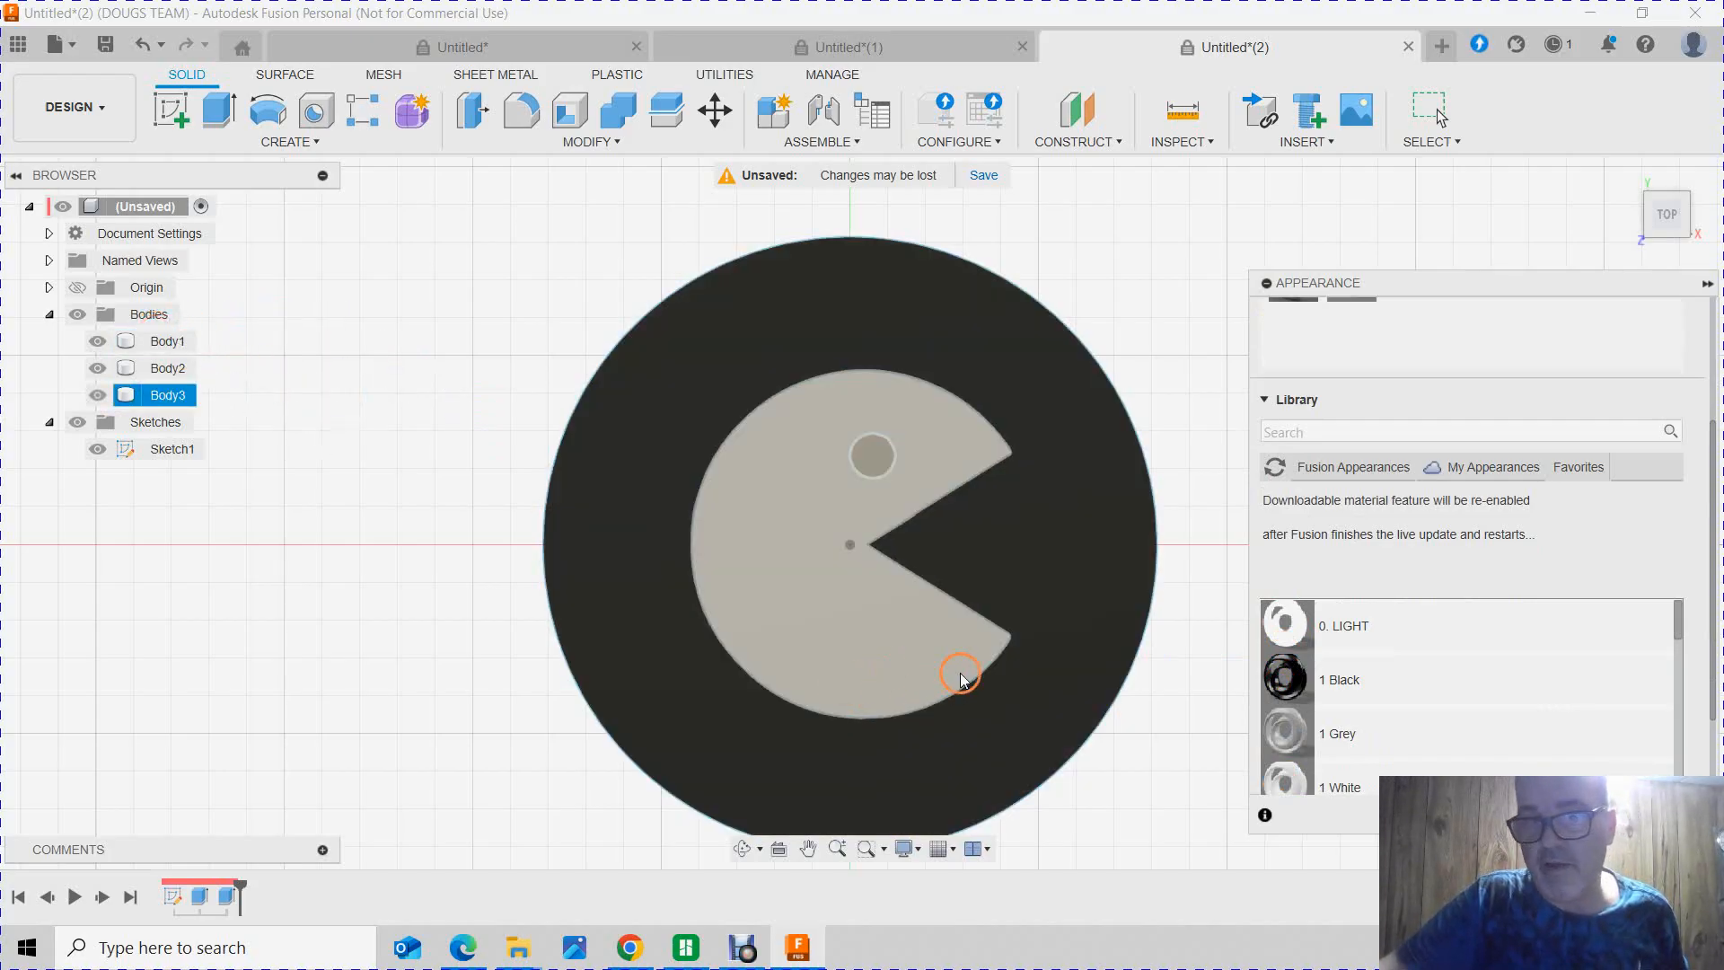
left_click(1231, 665)
left_click_drag(1282, 679, 135, 354)
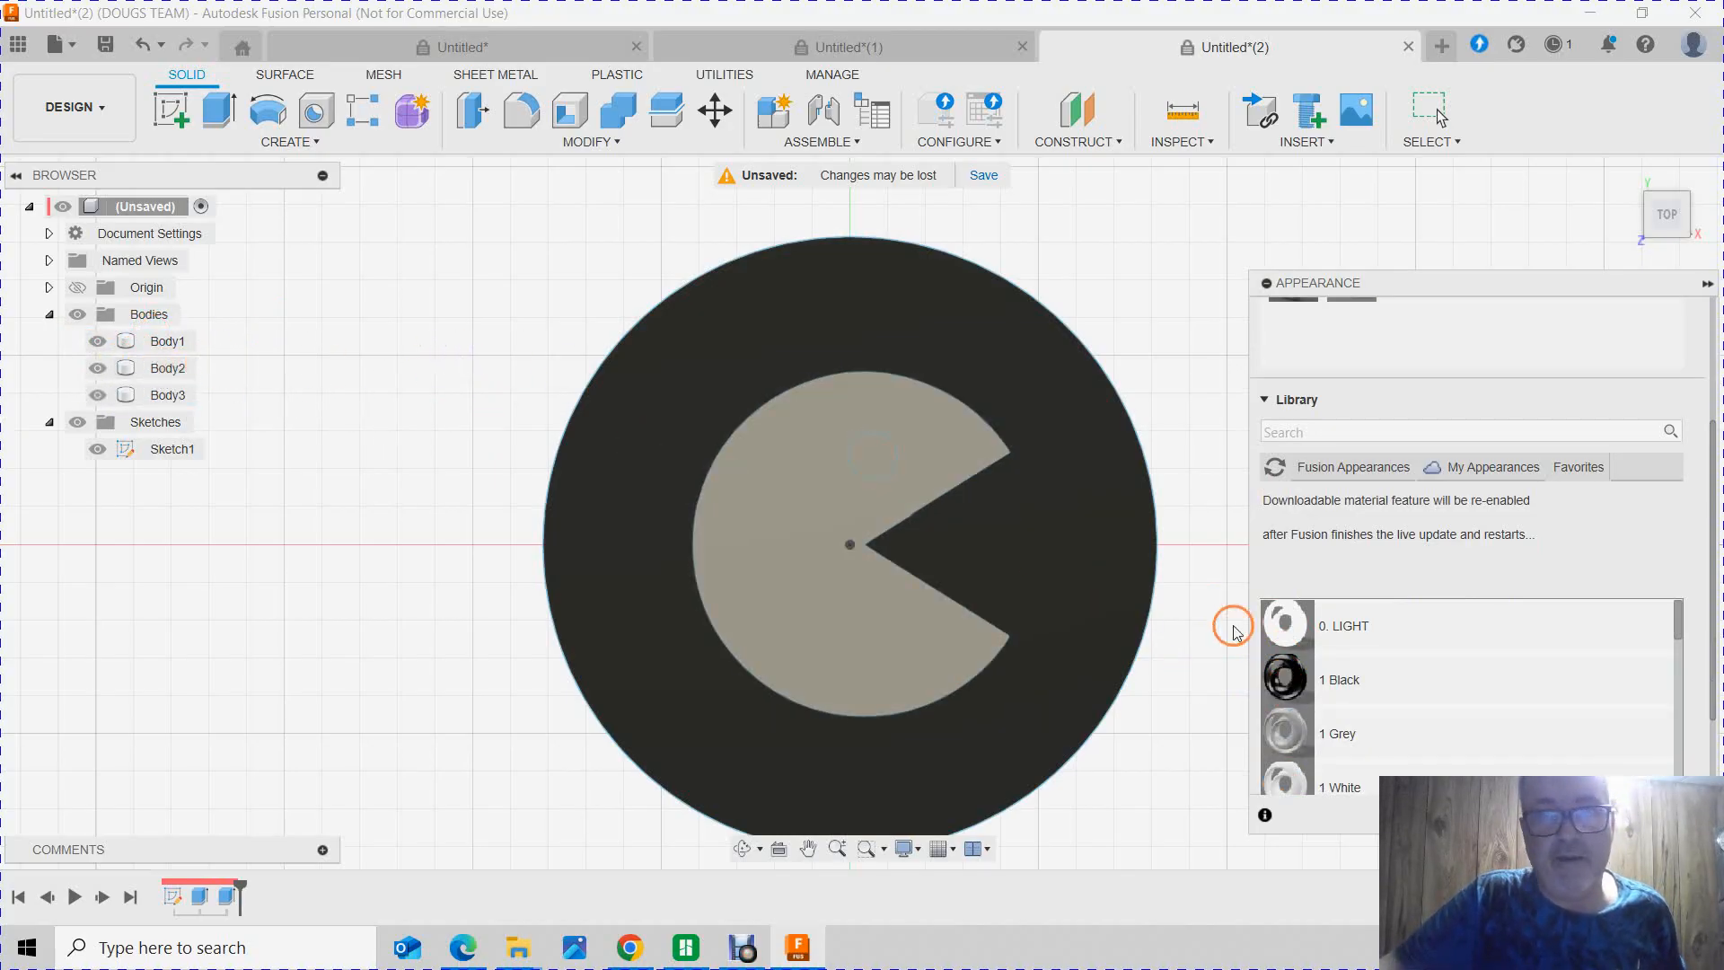
left_click_drag(1284, 680, 171, 370)
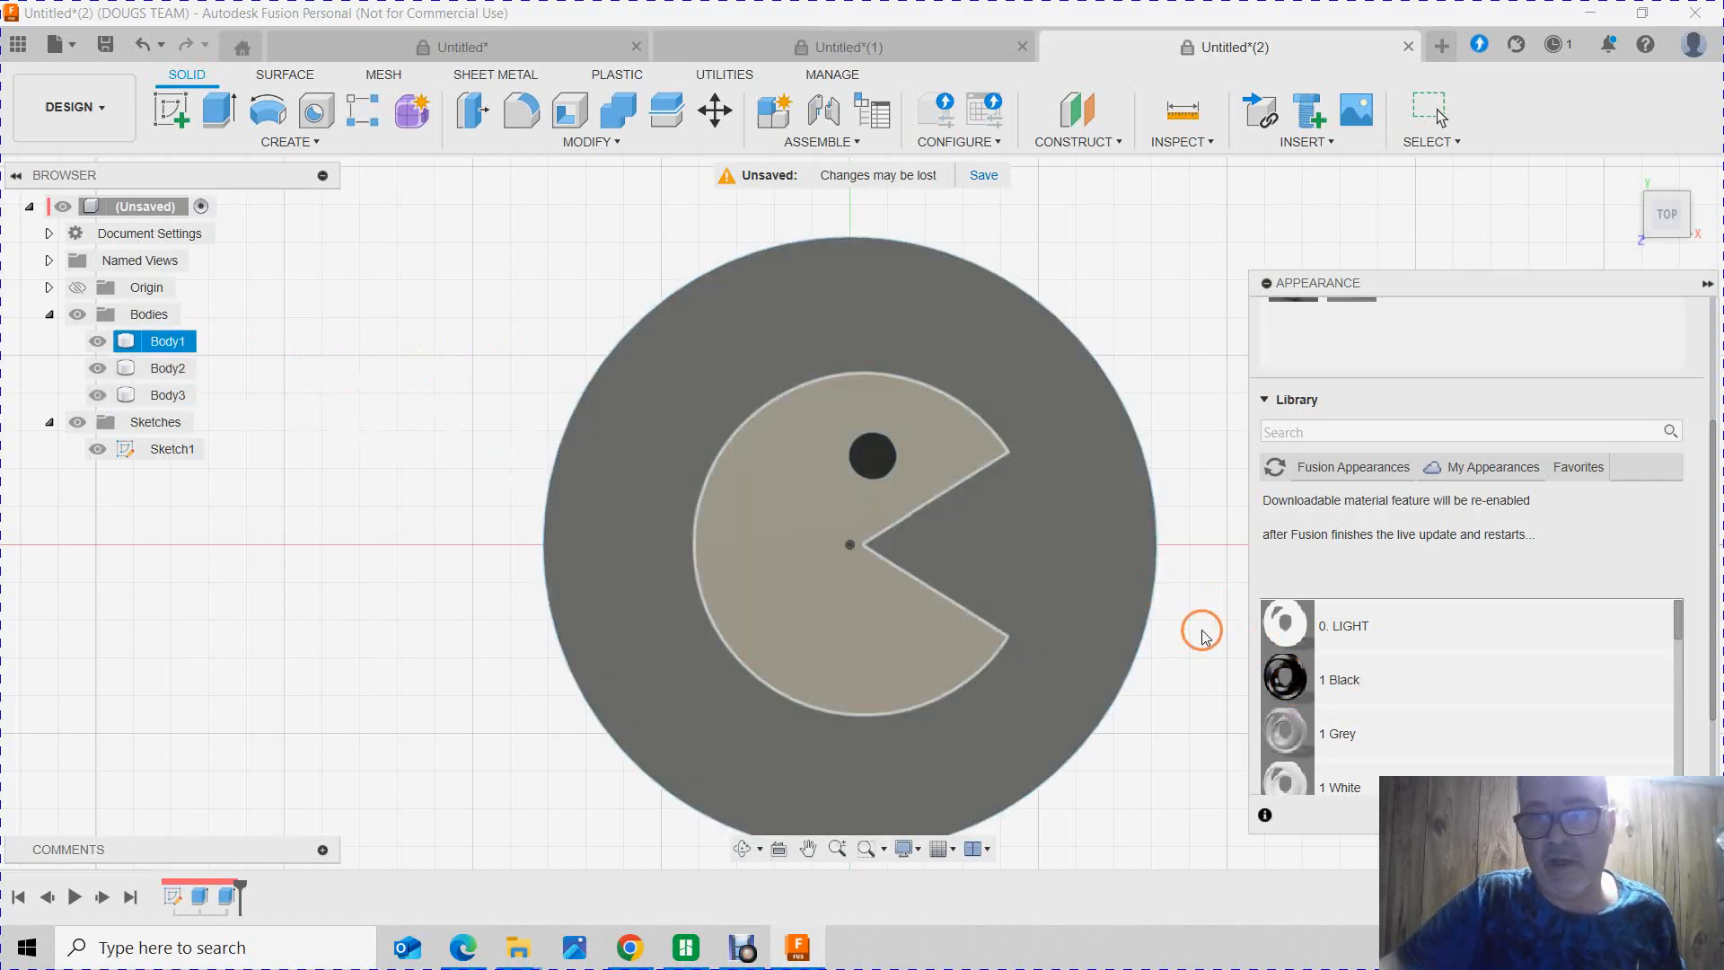
Step: Apply the 5 Pretty Green appearance to the round eye body
scroll(1316, 701, "down", 5)
scroll(1316, 701, "down", 6)
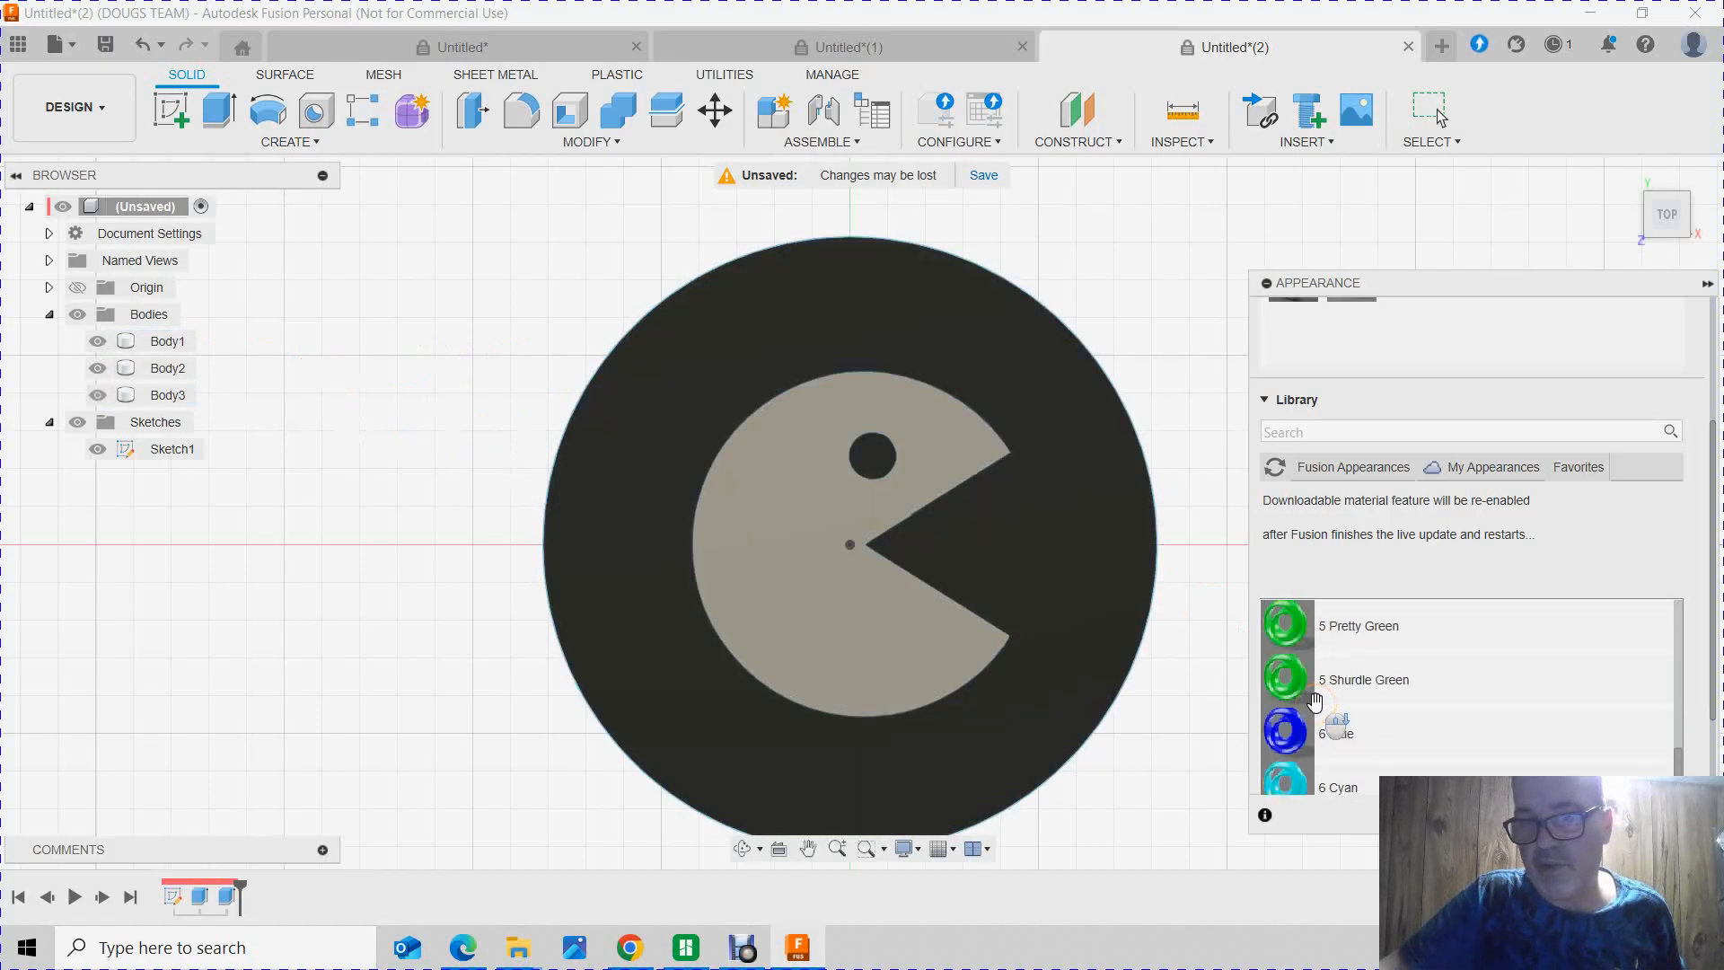
mouse_move(1286, 639)
left_mouse_down()
mouse_move(219, 450)
mouse_move(144, 384)
left_mouse_up()
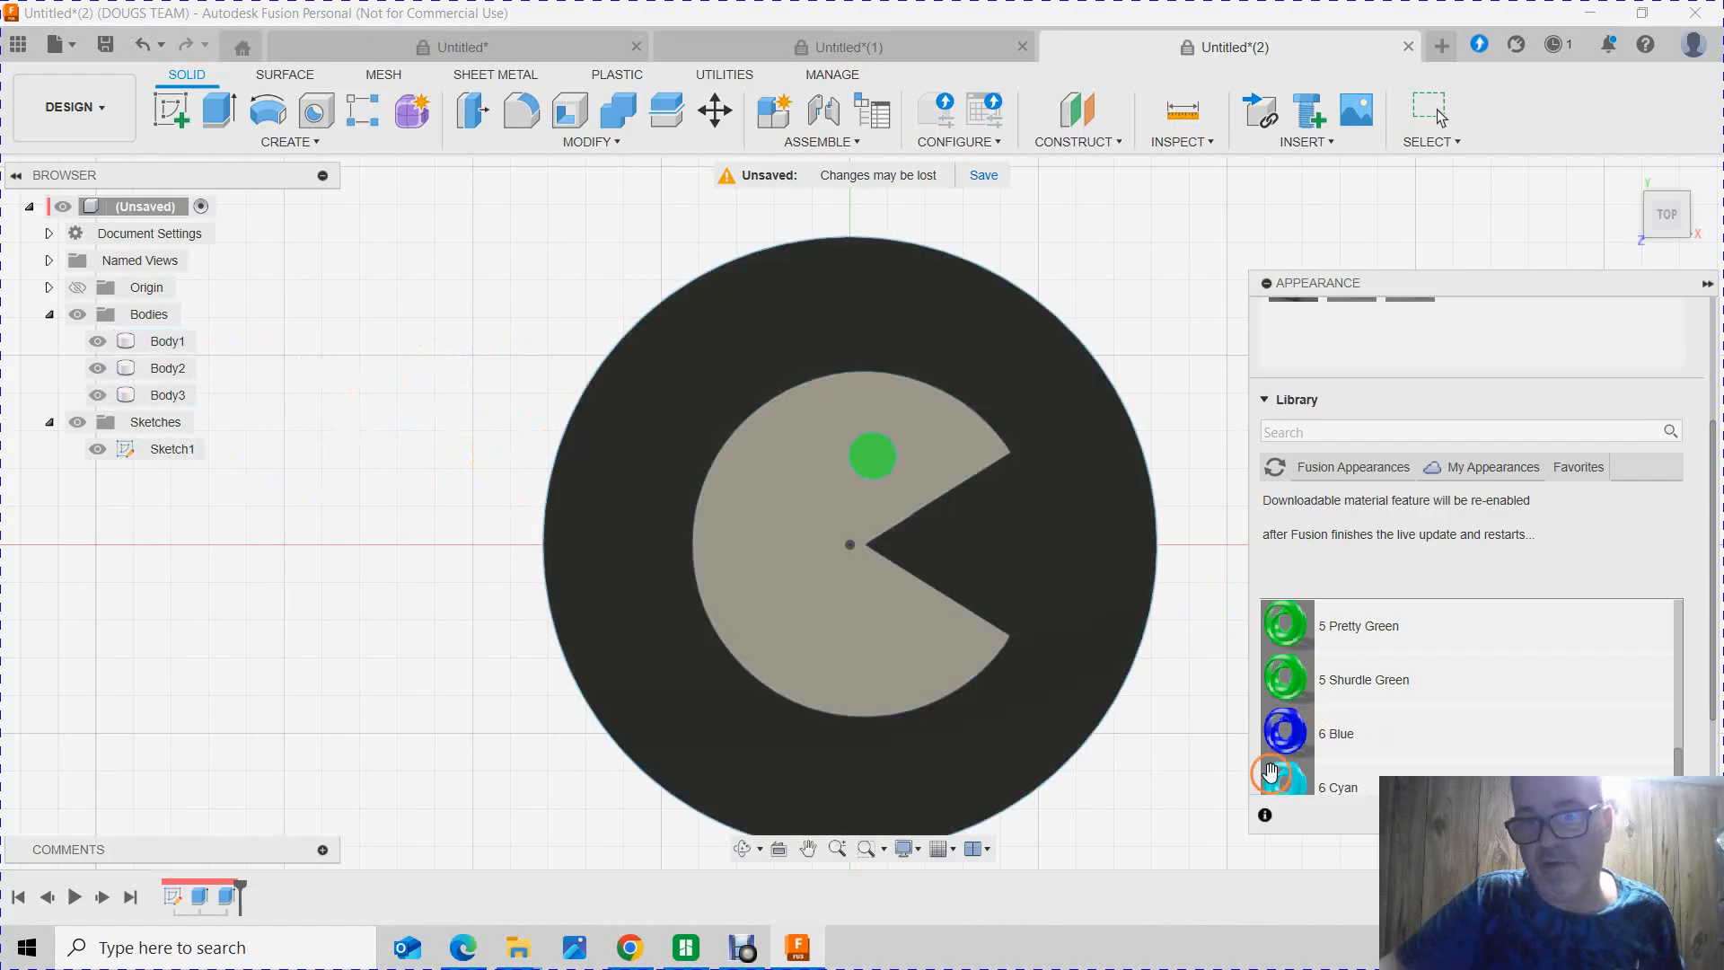
Step: Apply the 6 Blue appearance to the Pac-Man body
mouse_move(1284, 732)
left_mouse_down()
mouse_move(179, 467)
mouse_move(149, 391)
left_mouse_up()
left_click(1158, 682)
Step: Reapply the 1 Black appearance to the round eye body and finish assigning appearances
scroll(1463, 682, "up", 10)
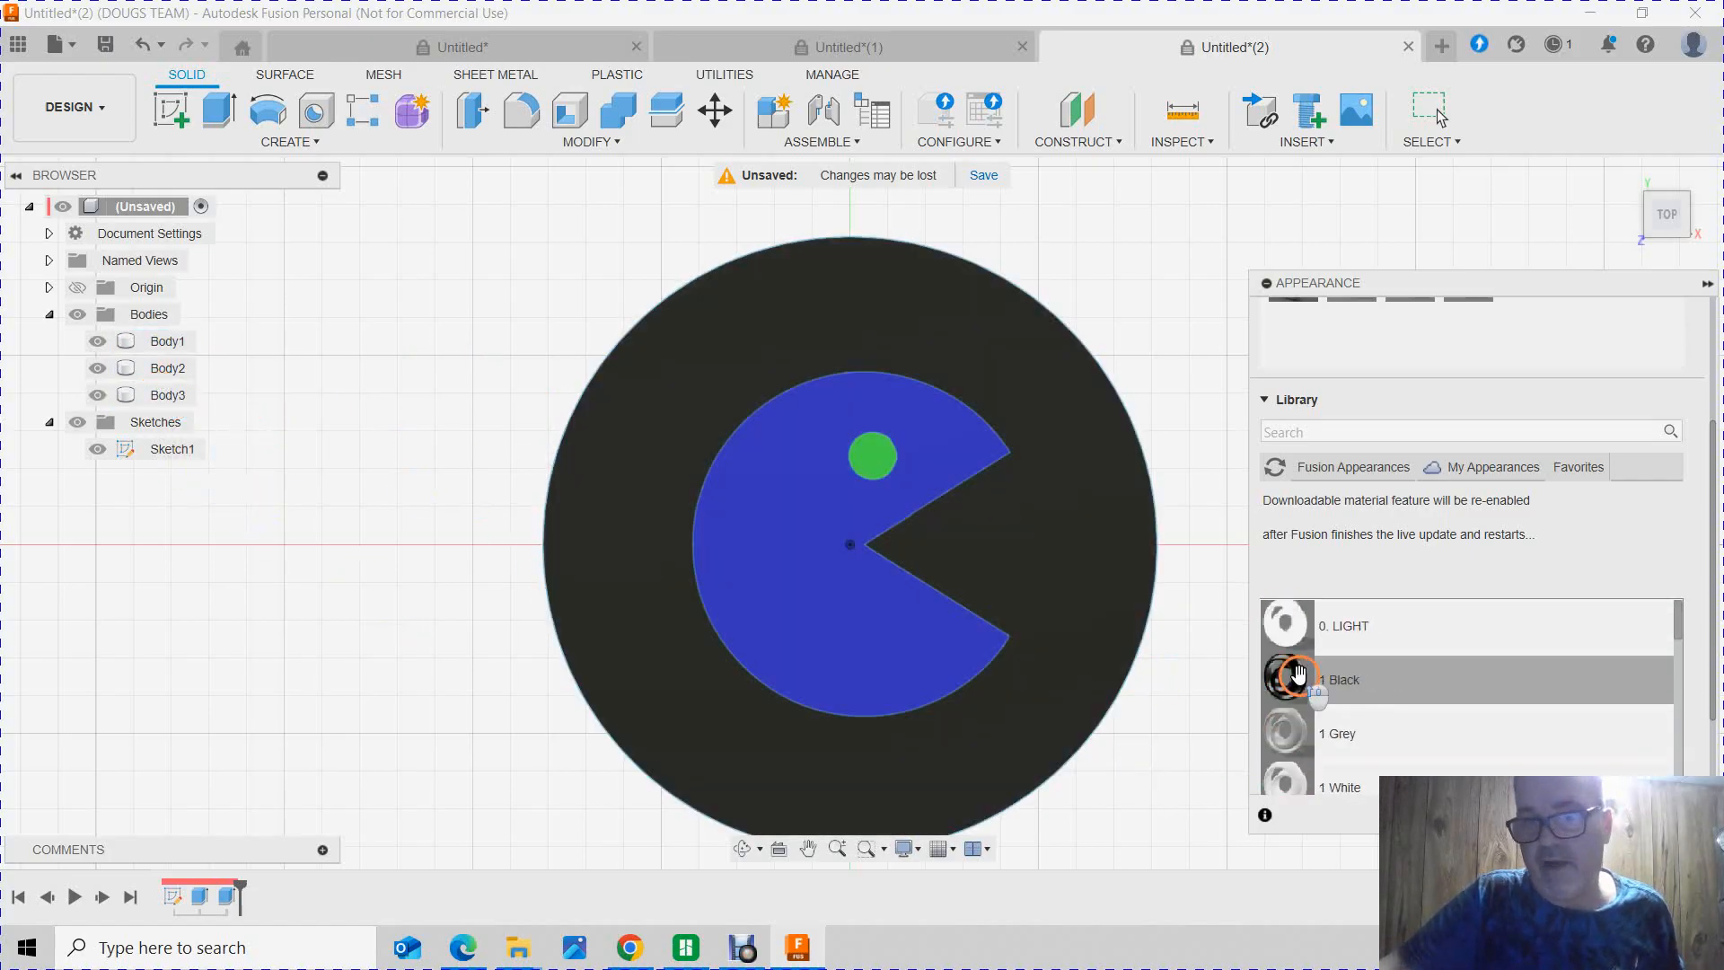
left_click(1302, 679)
scroll(1293, 692, "down", 3)
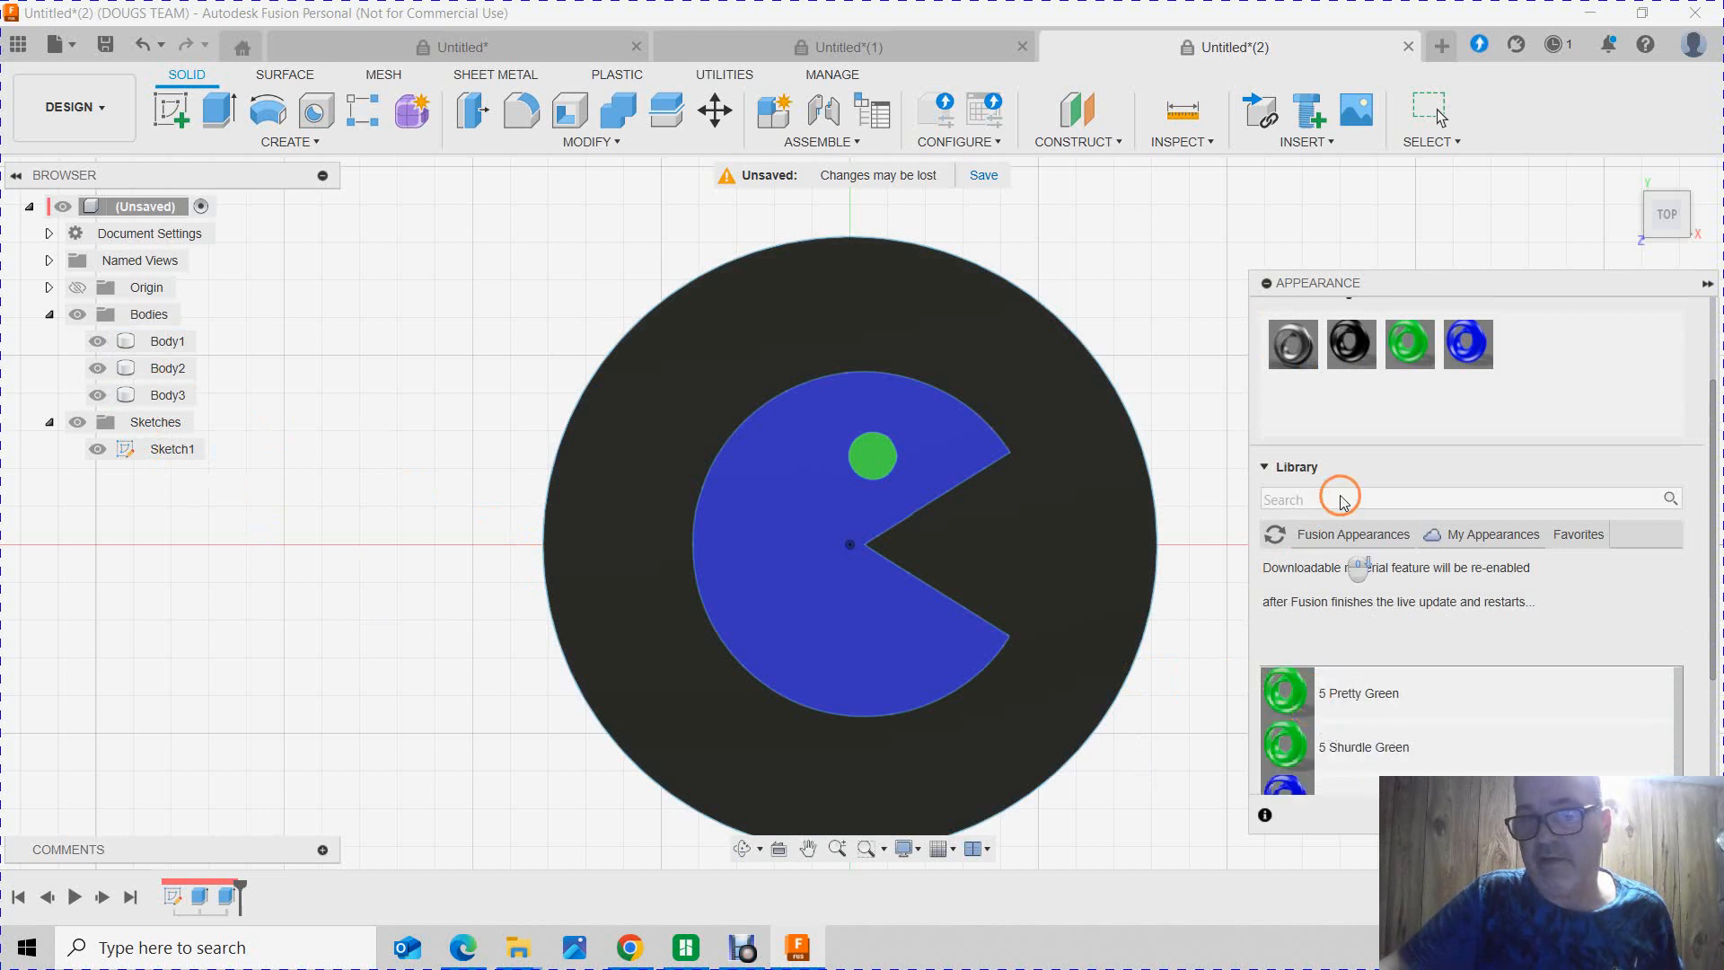
left_click_drag(1351, 344, 167, 367)
left_click(372, 339)
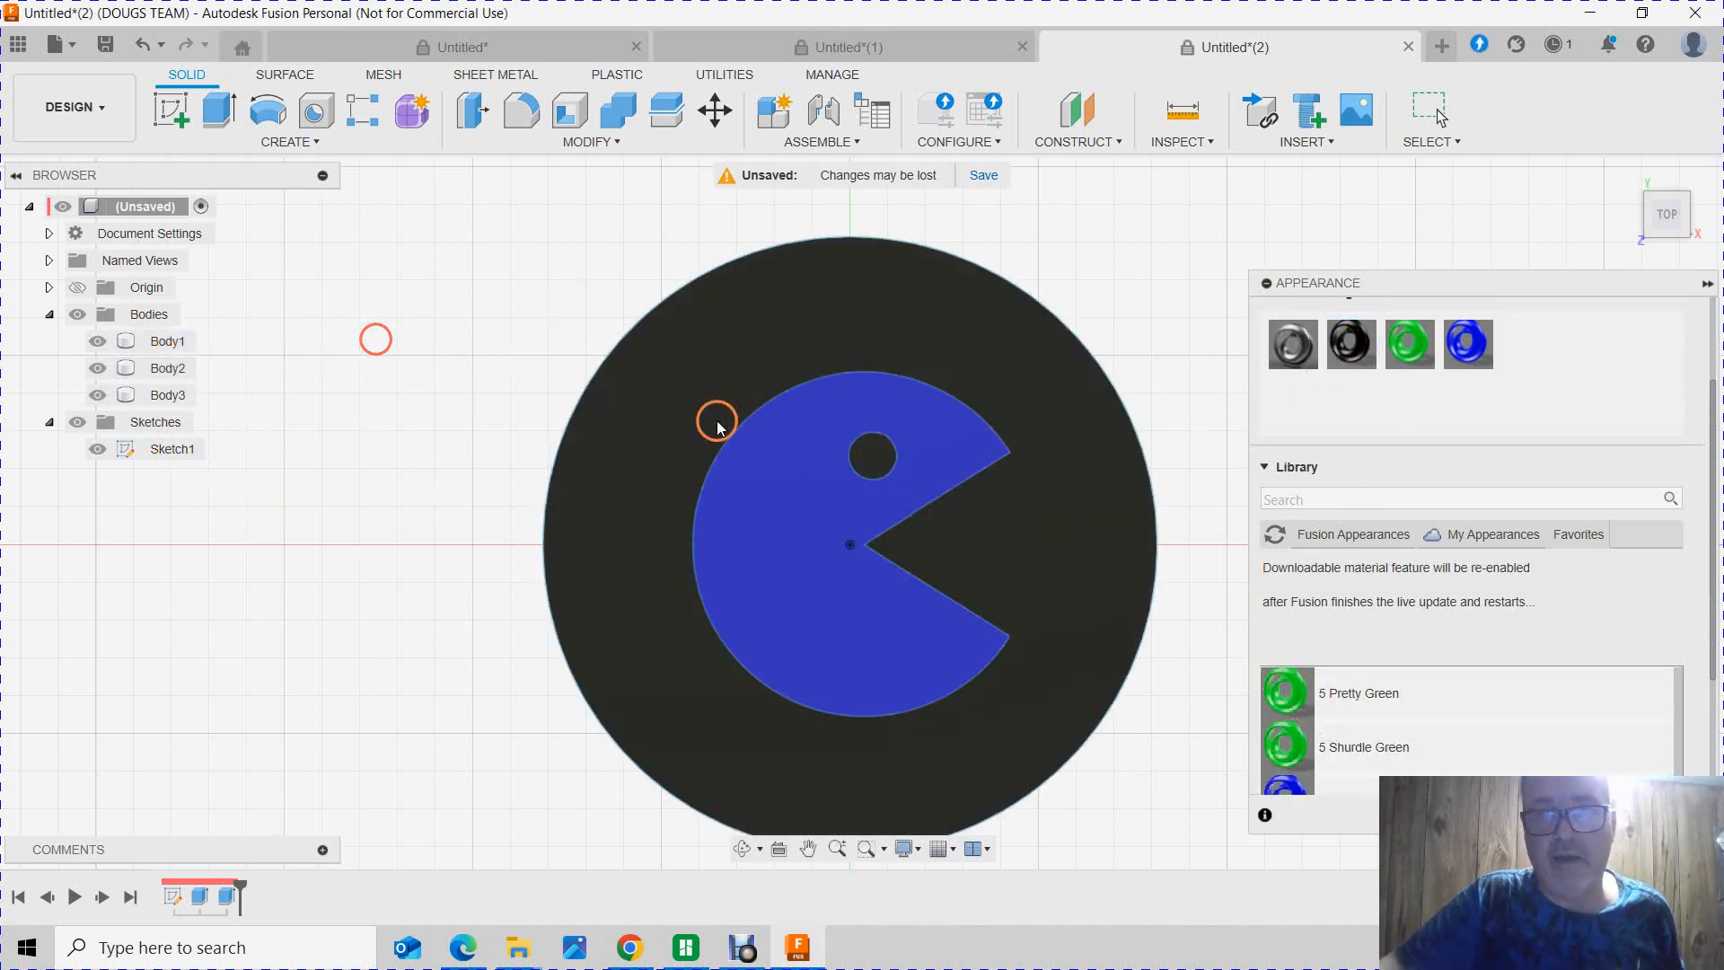
scroll(1188, 689, "up", 4)
scroll(1130, 703, "up", 4)
scroll(1128, 704, "down", 4)
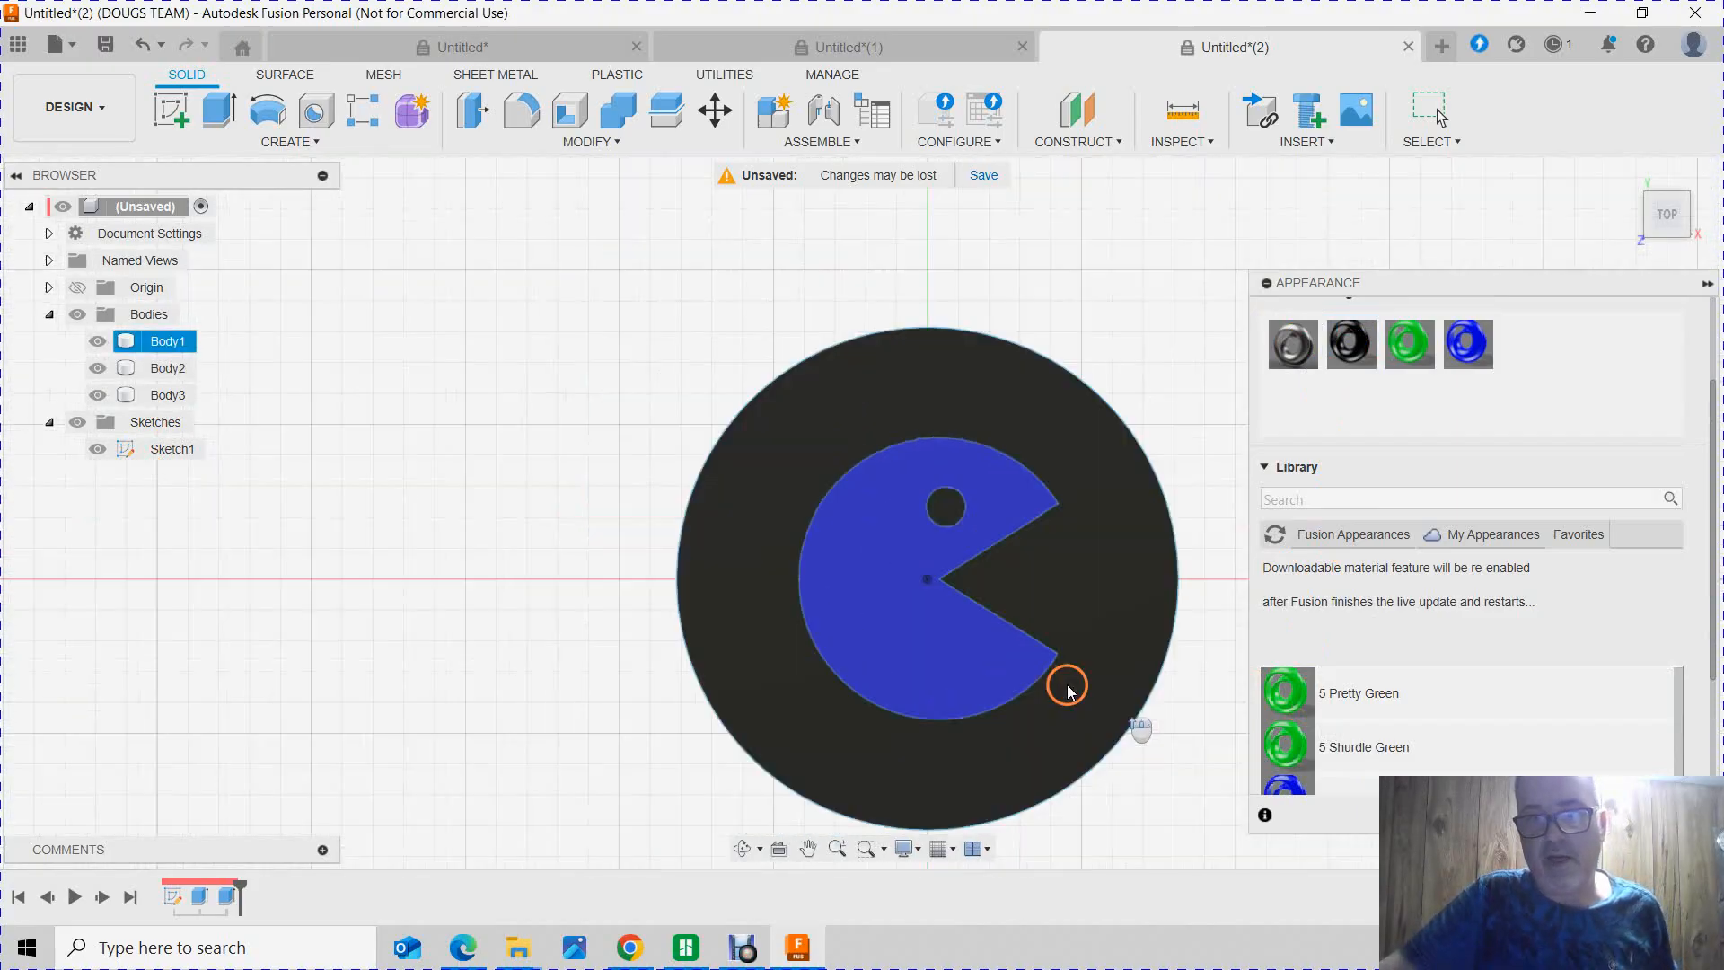
left_click(1677, 816)
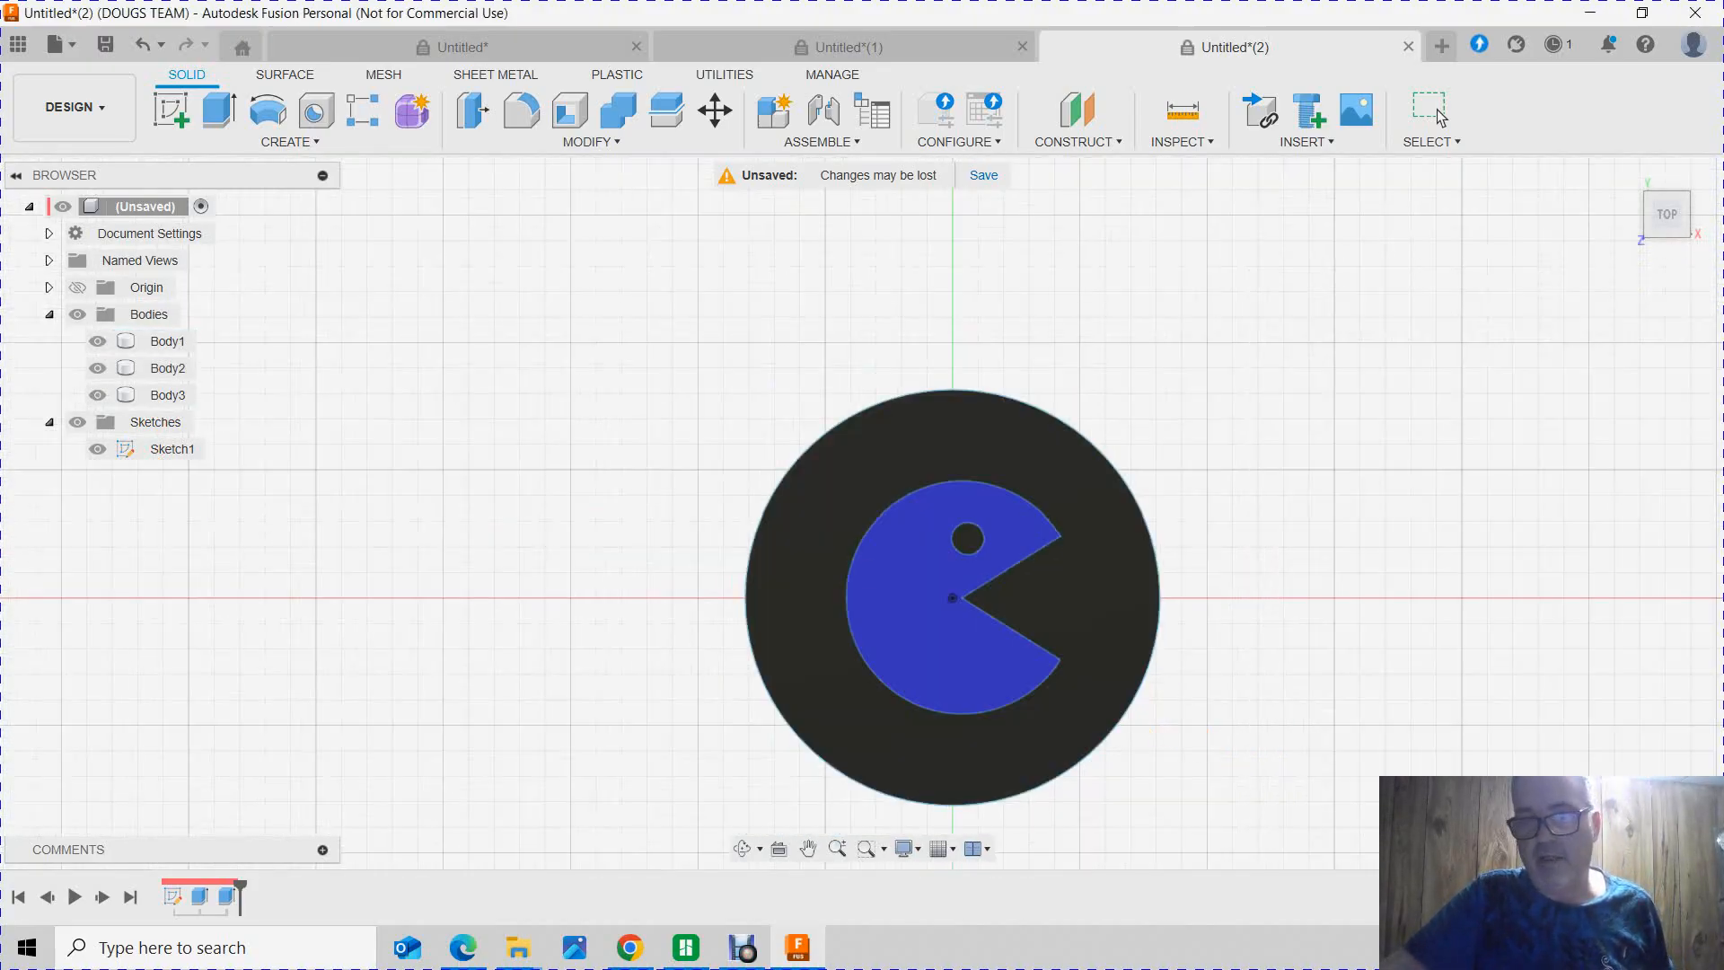
right_click_drag(1358, 670, 1152, 672)
middle_click_drag(1152, 672, 1221, 686, "shift")
middle_click_drag(1276, 690, 1355, 689, "shift")
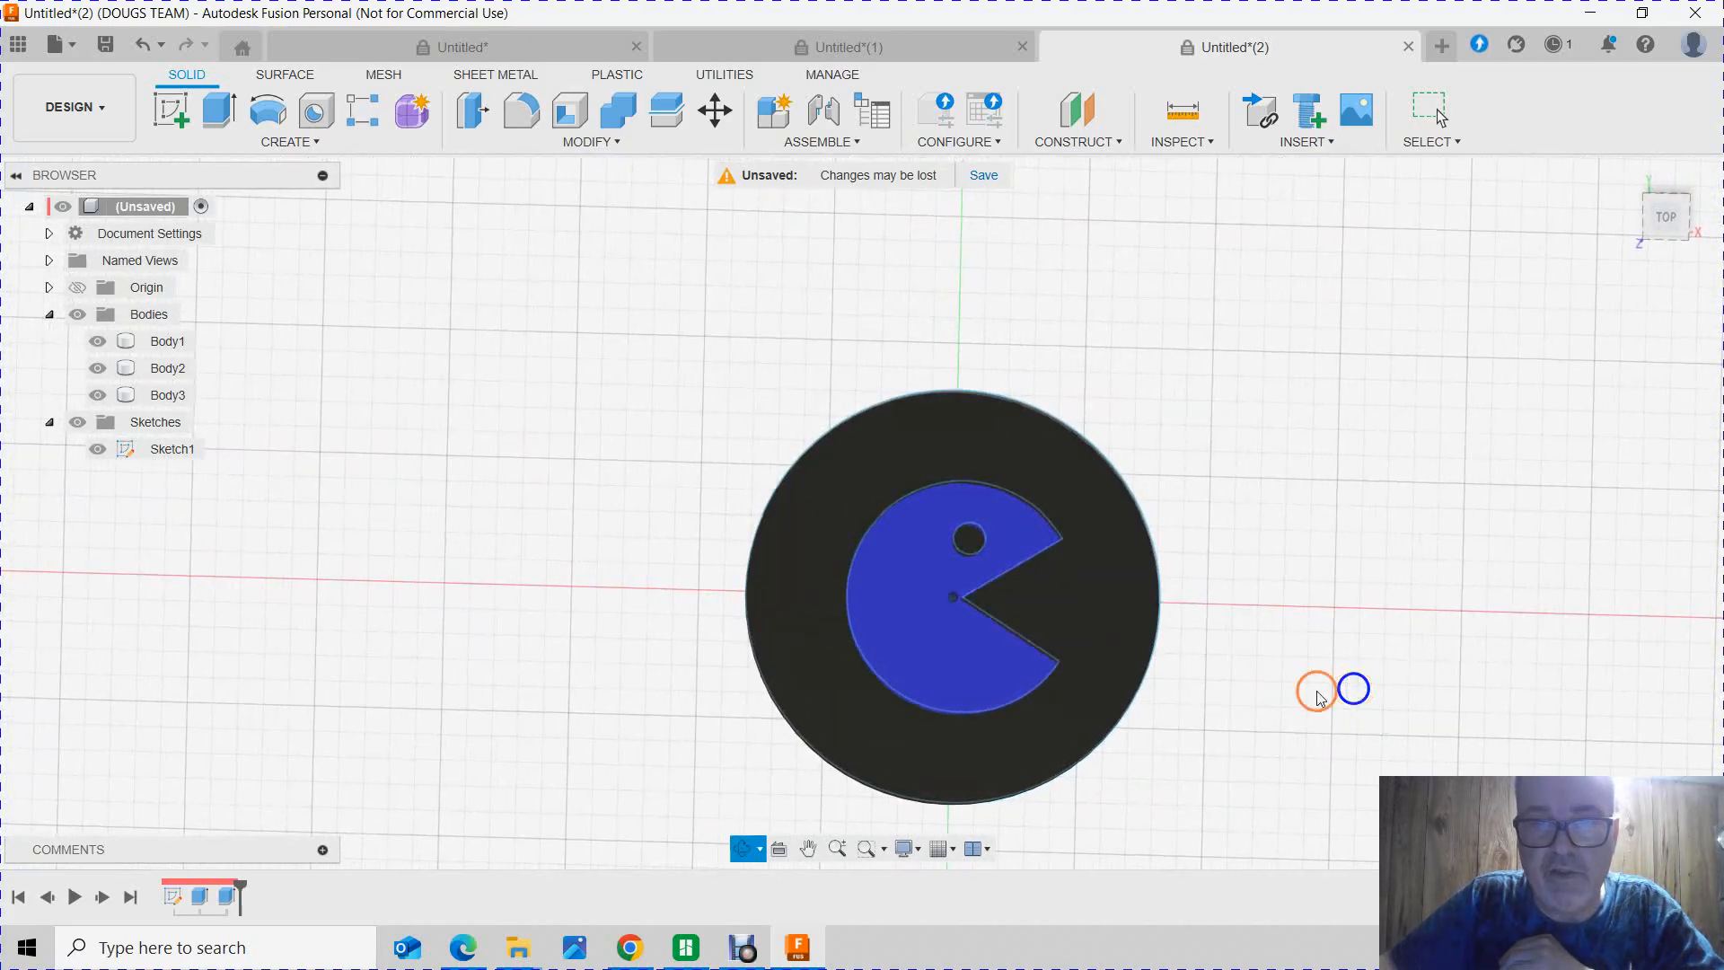
left_click(970, 540)
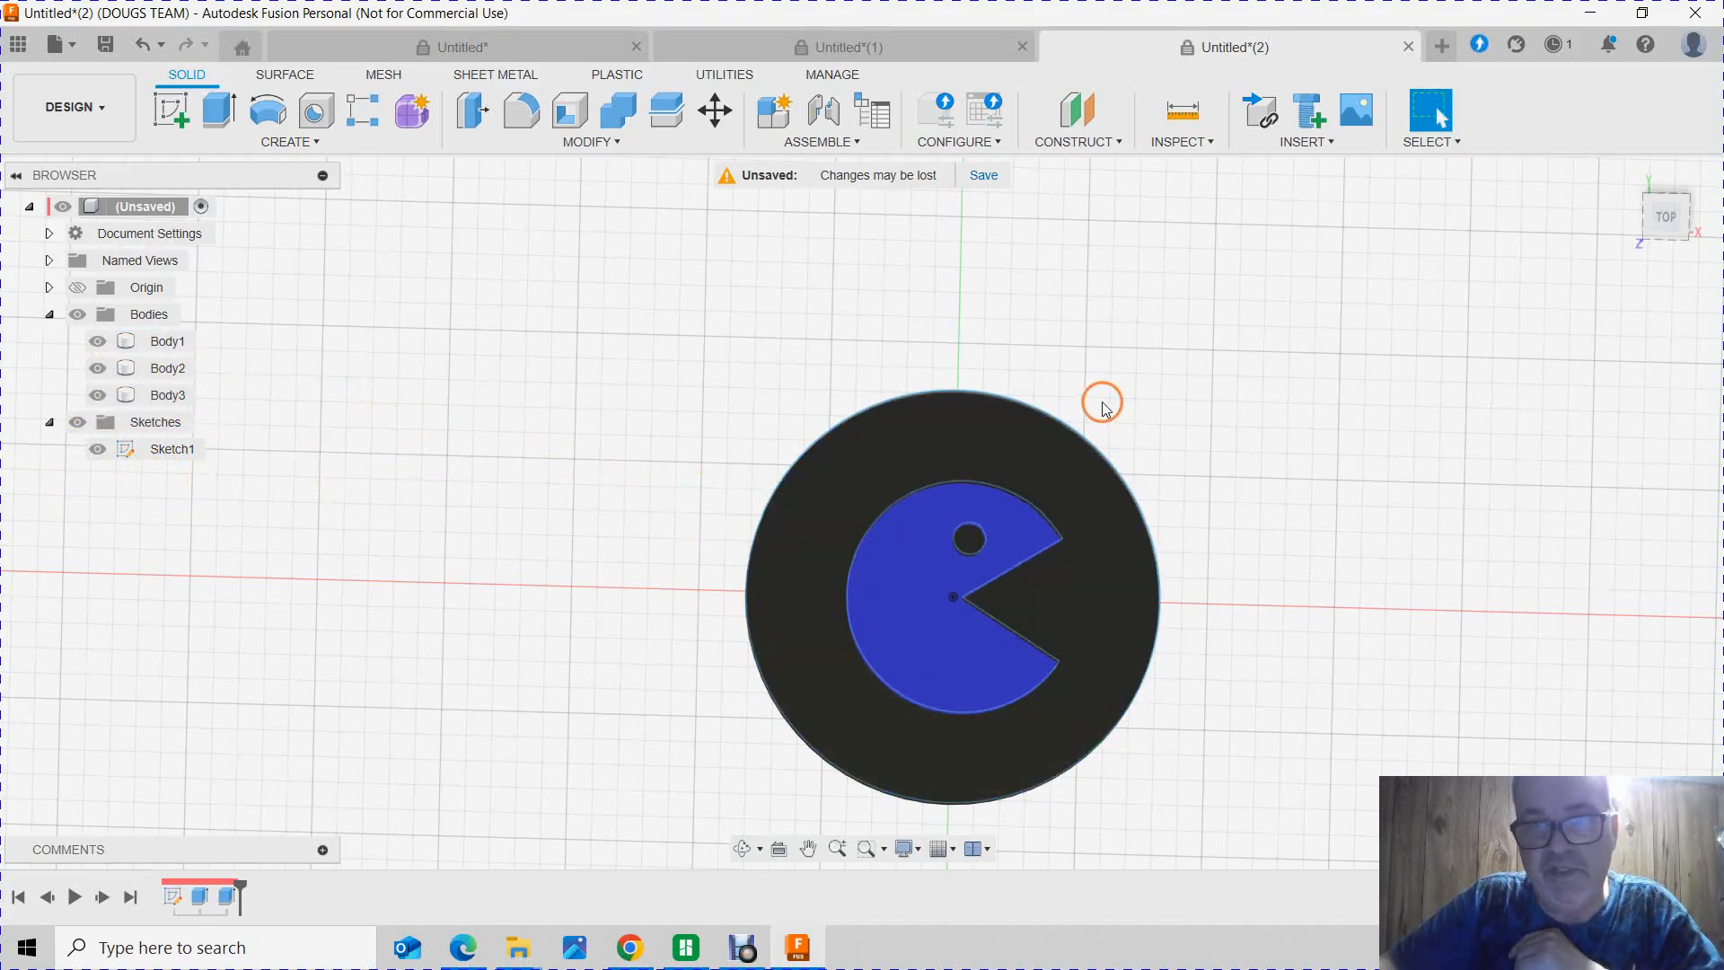
scroll(679, 544, "down", 2)
scroll(1024, 658, "up", 3)
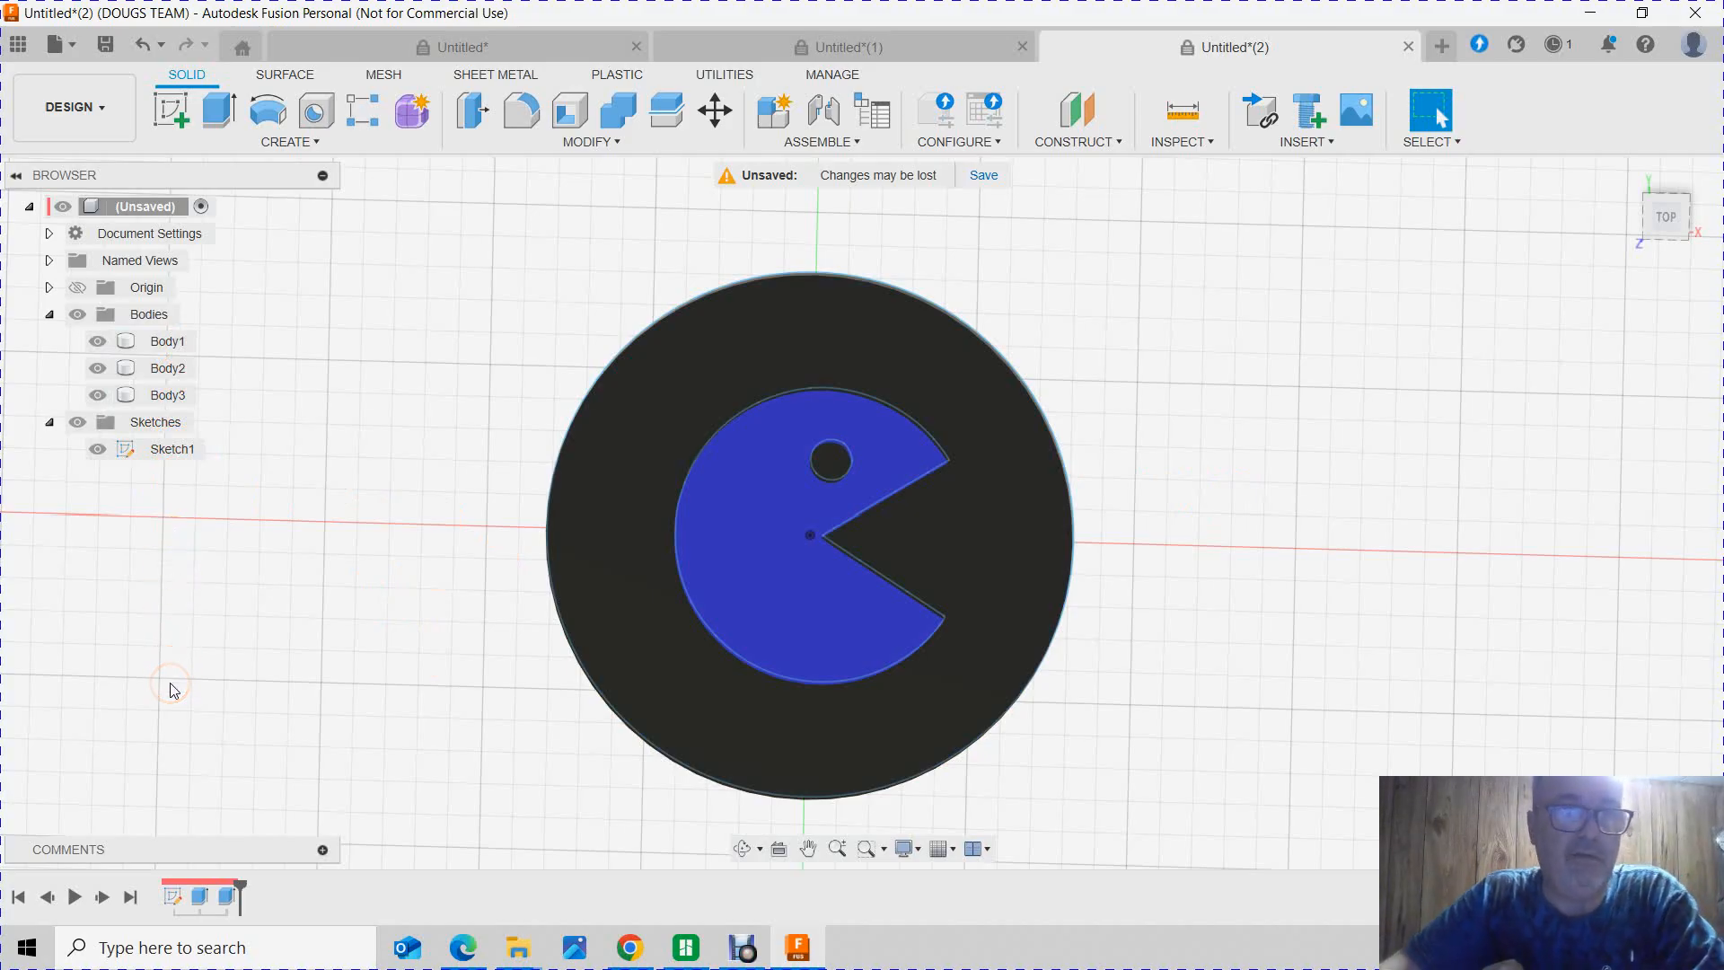
left_click(162, 558)
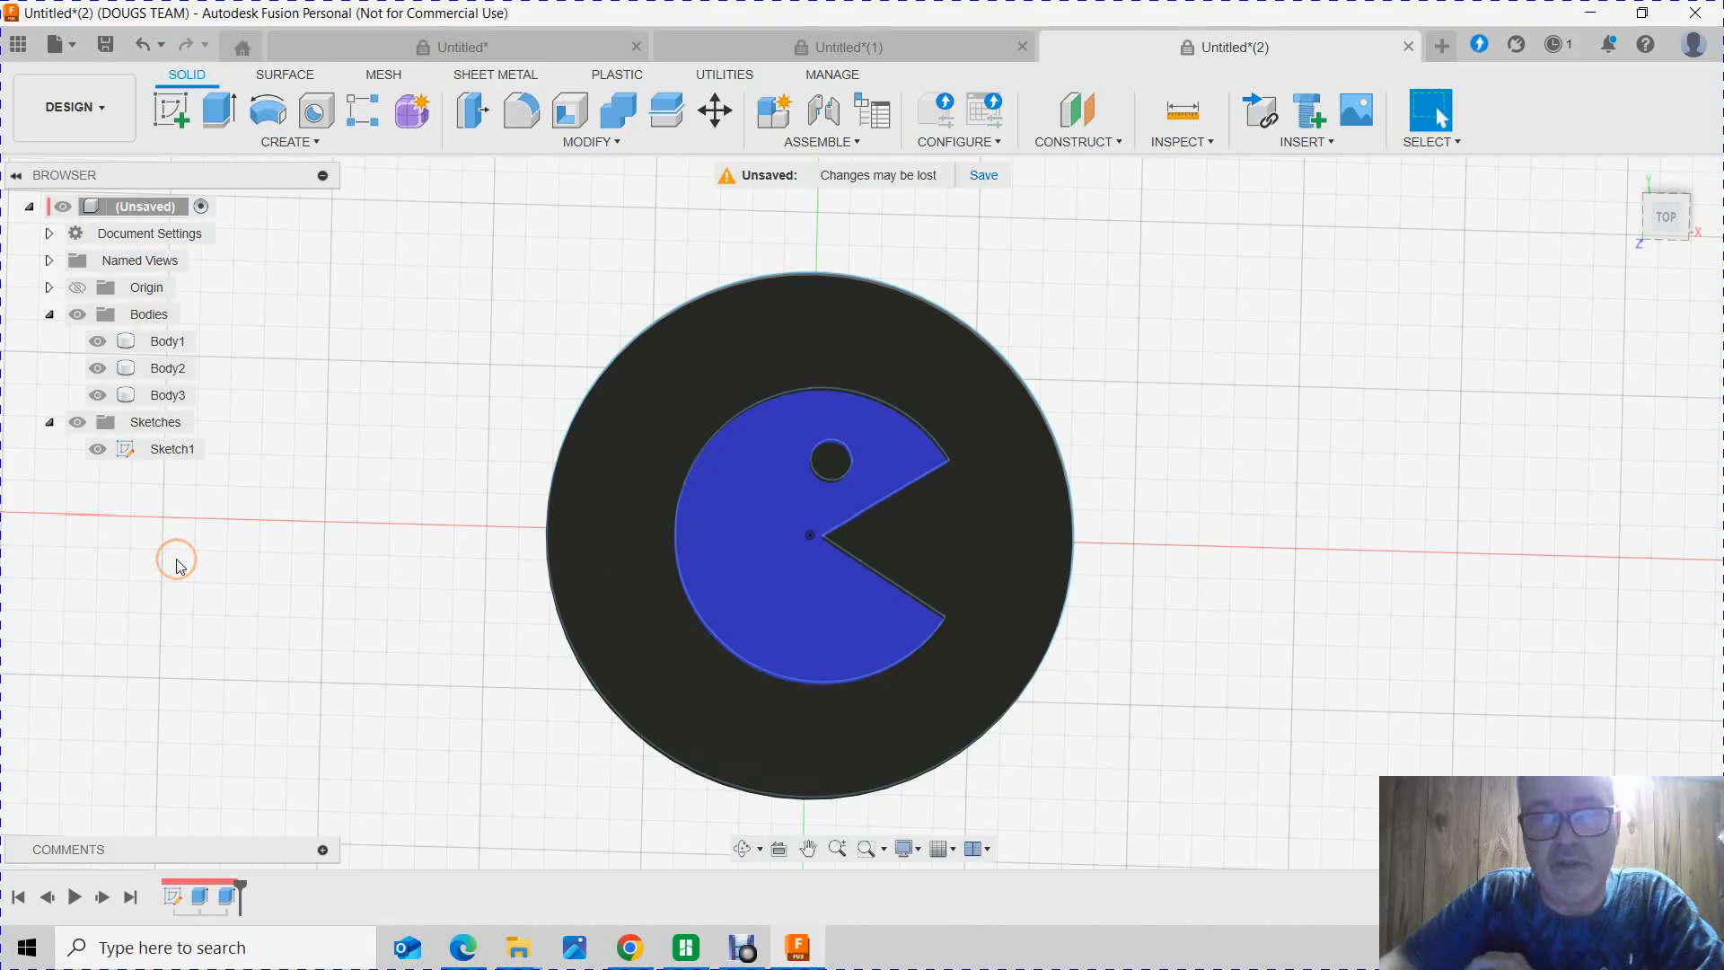
mouse_move(1158, 477)
middle_mouse_down("shift")
mouse_move(1035, 530)
mouse_move(927, 627)
mouse_move(956, 603)
mouse_move(935, 597)
mouse_move(1077, 493)
mouse_move(1176, 457)
middle_mouse_up("shift")
left_click(875, 347)
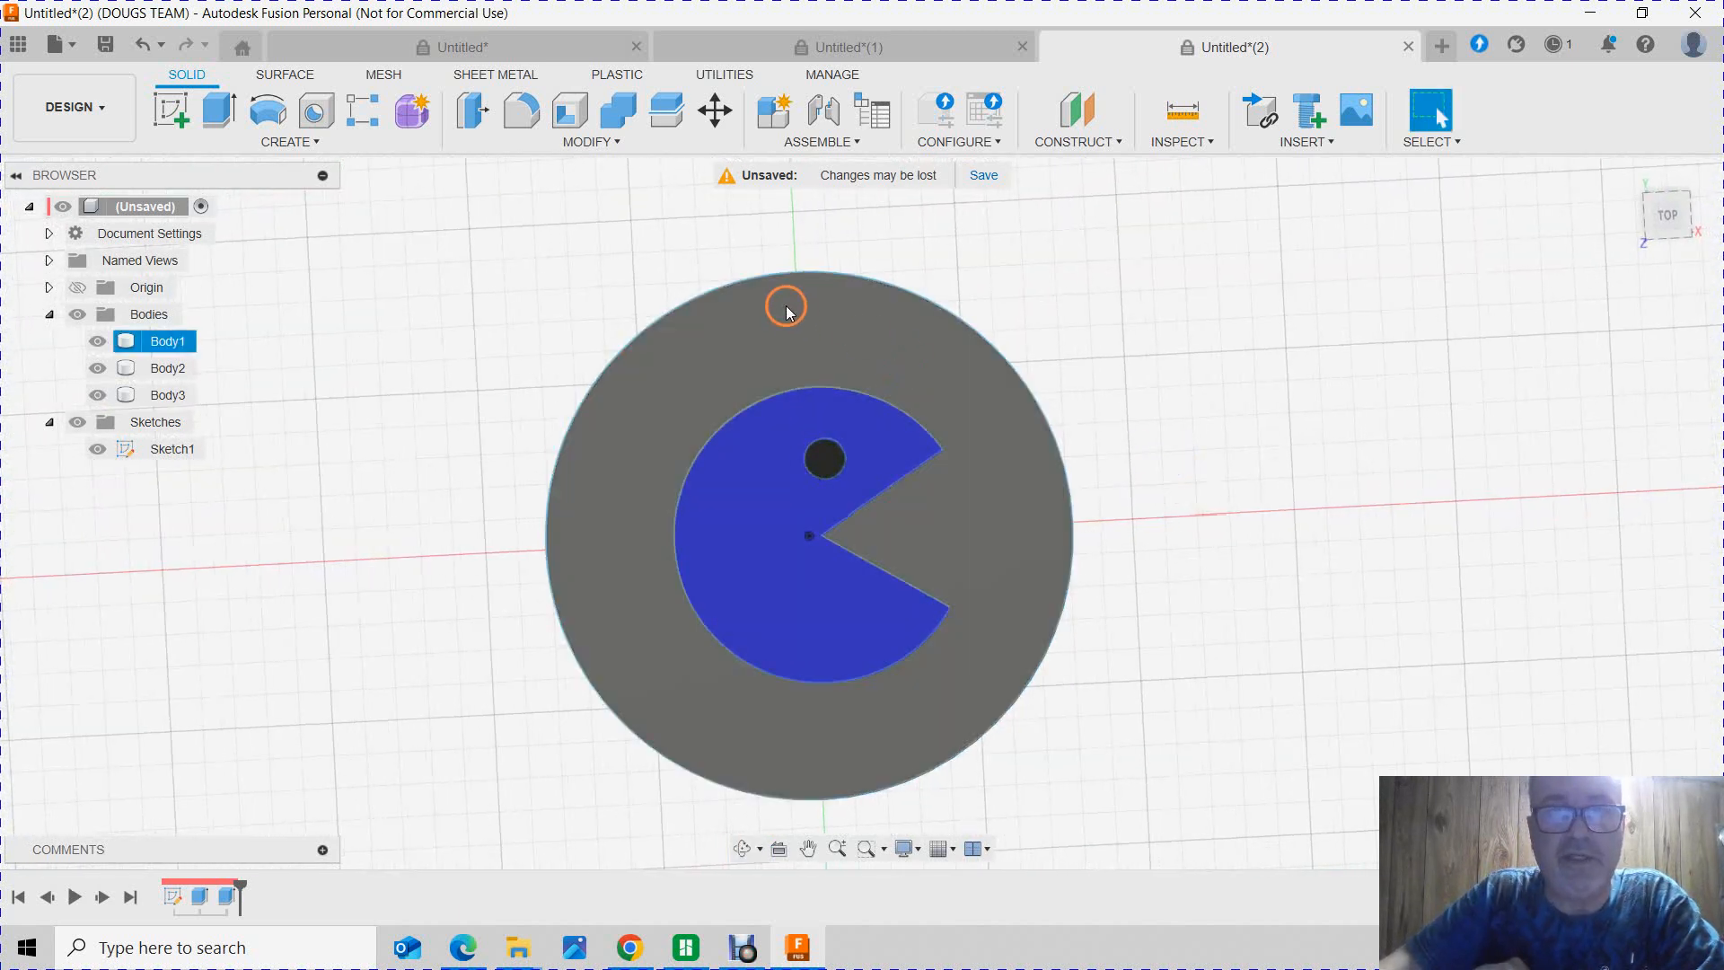
scroll(805, 299, "up", 3)
scroll(810, 272, "down", 6)
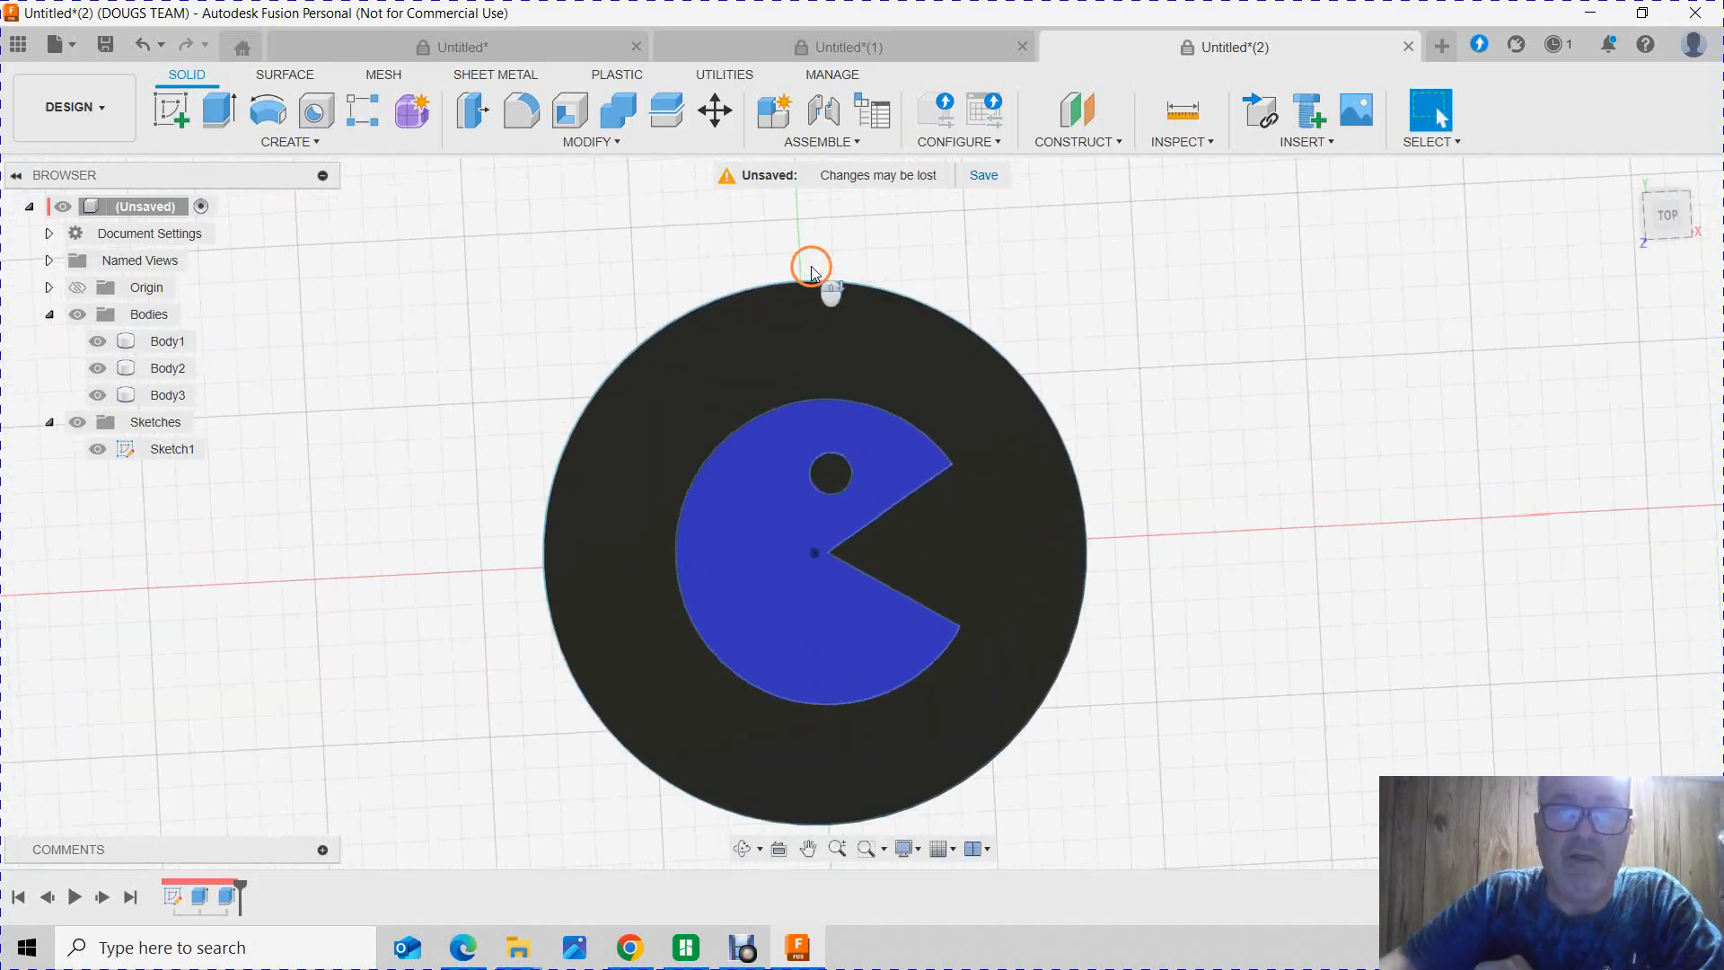
scroll(807, 294, "down", 2)
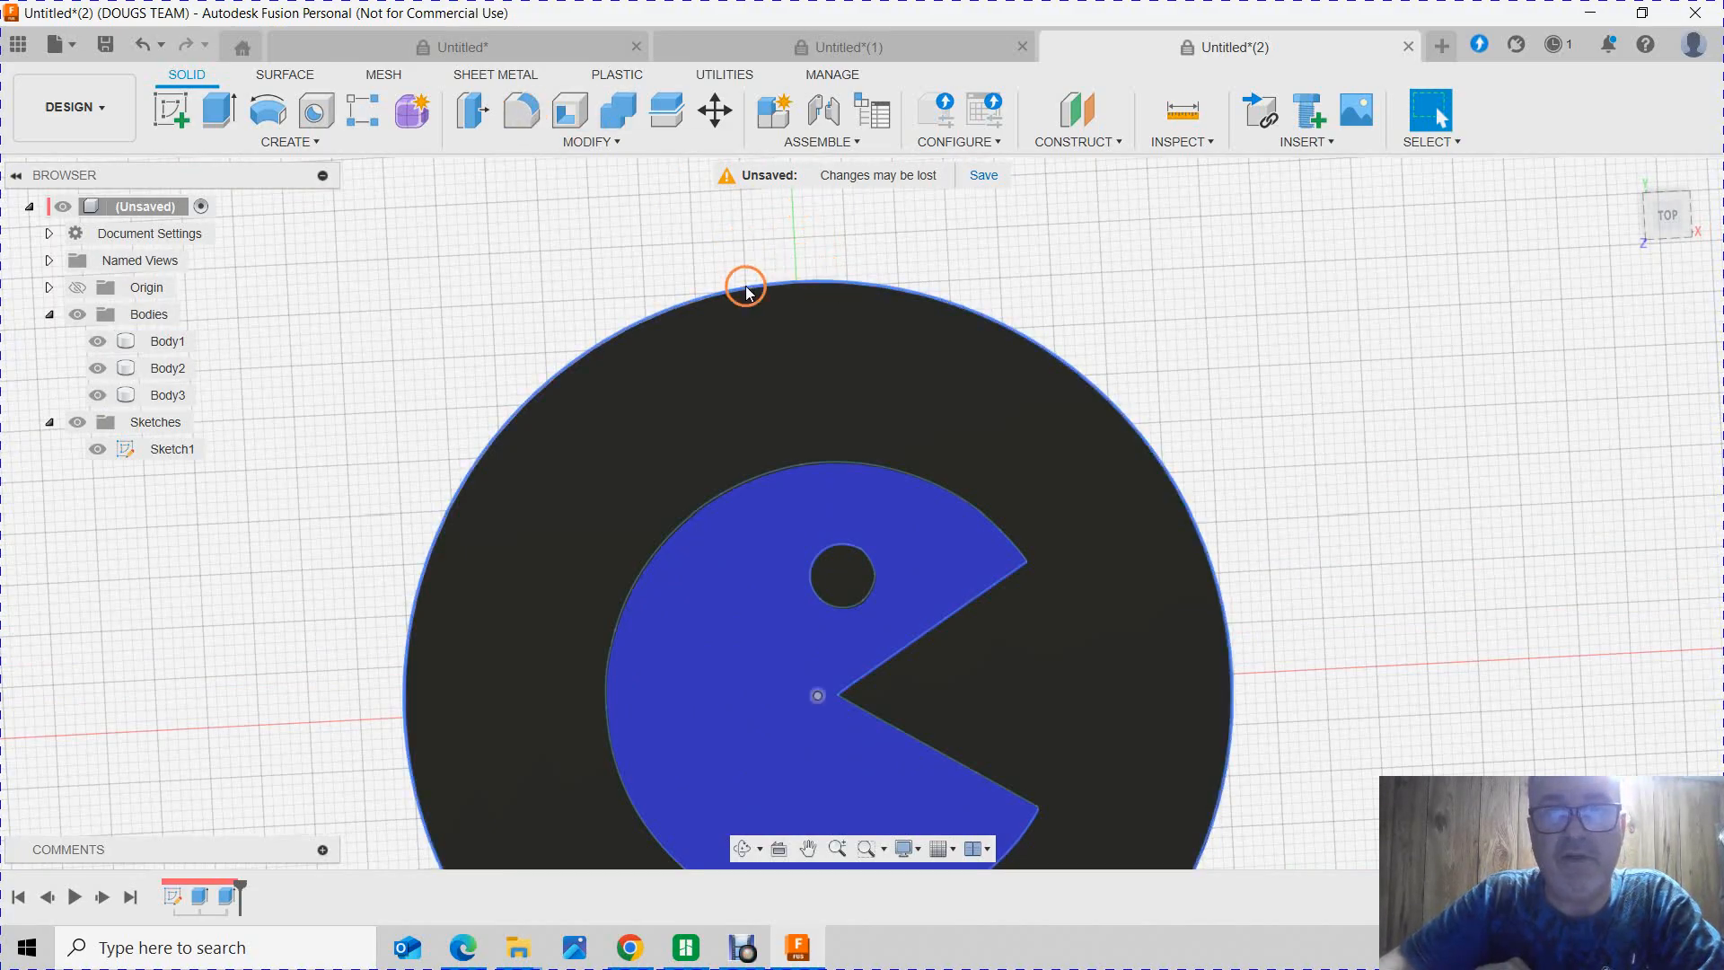
scroll(844, 385, "down", 3)
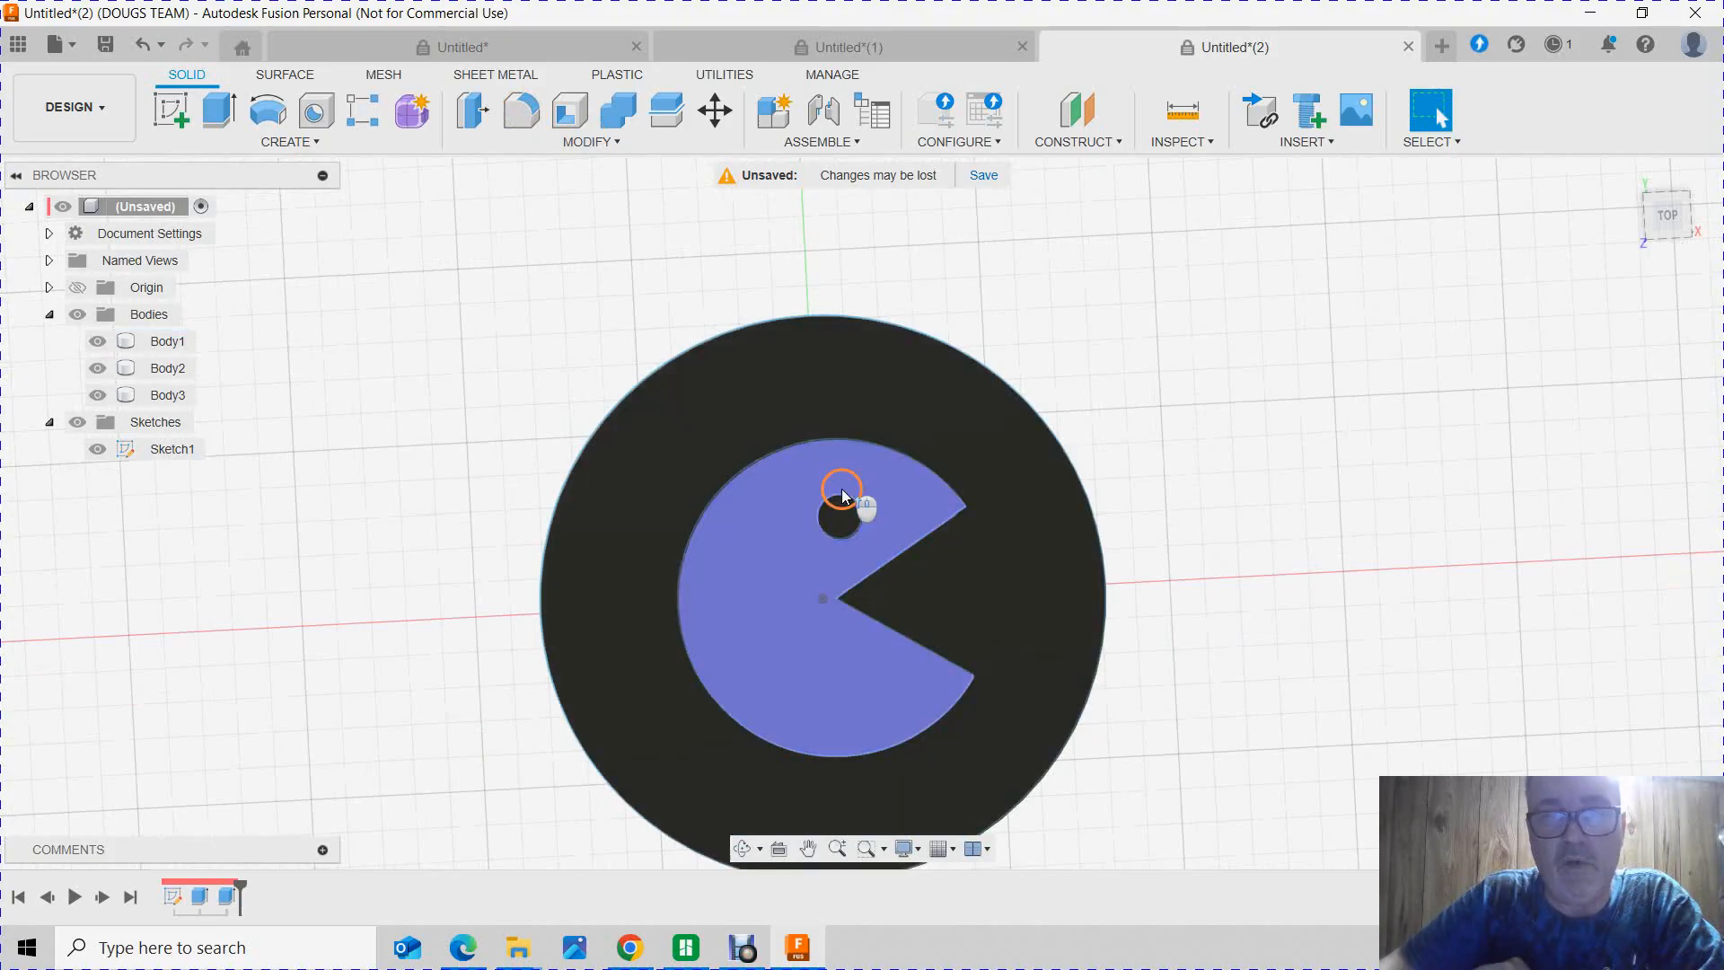
scroll(1114, 476, "down", 2)
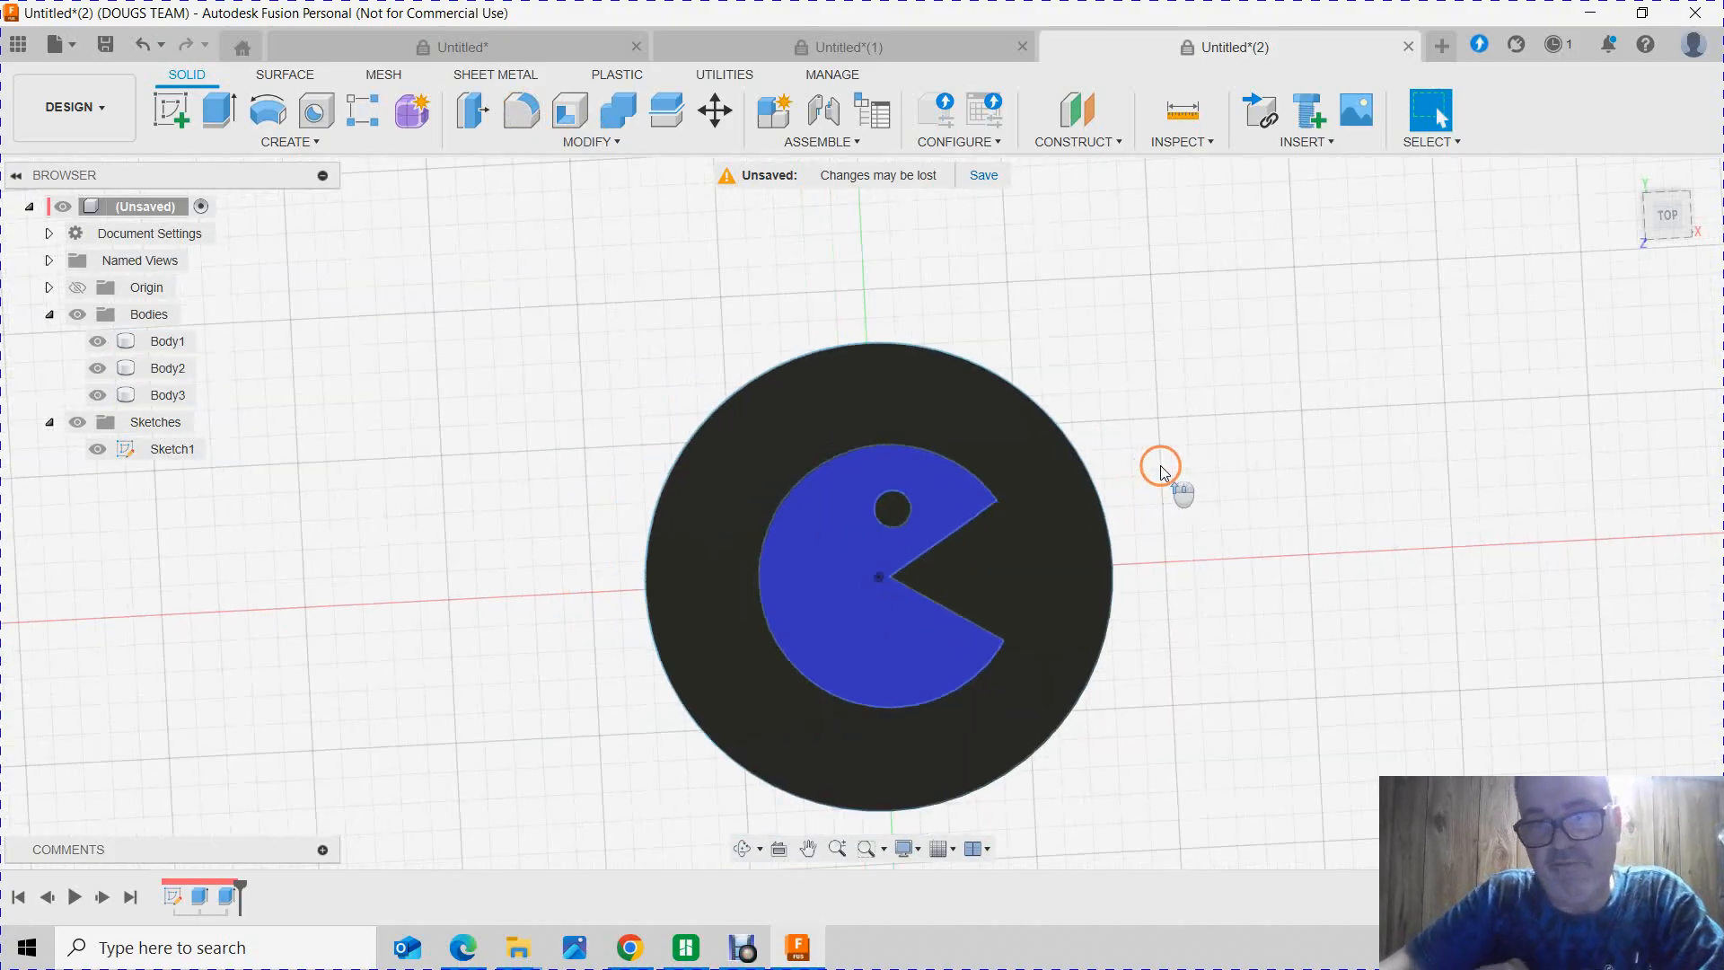
mouse_move(1189, 461)
middle_mouse_down("shift")
mouse_move(904, 585)
mouse_move(1174, 485)
mouse_move(1183, 464)
middle_mouse_up("shift")
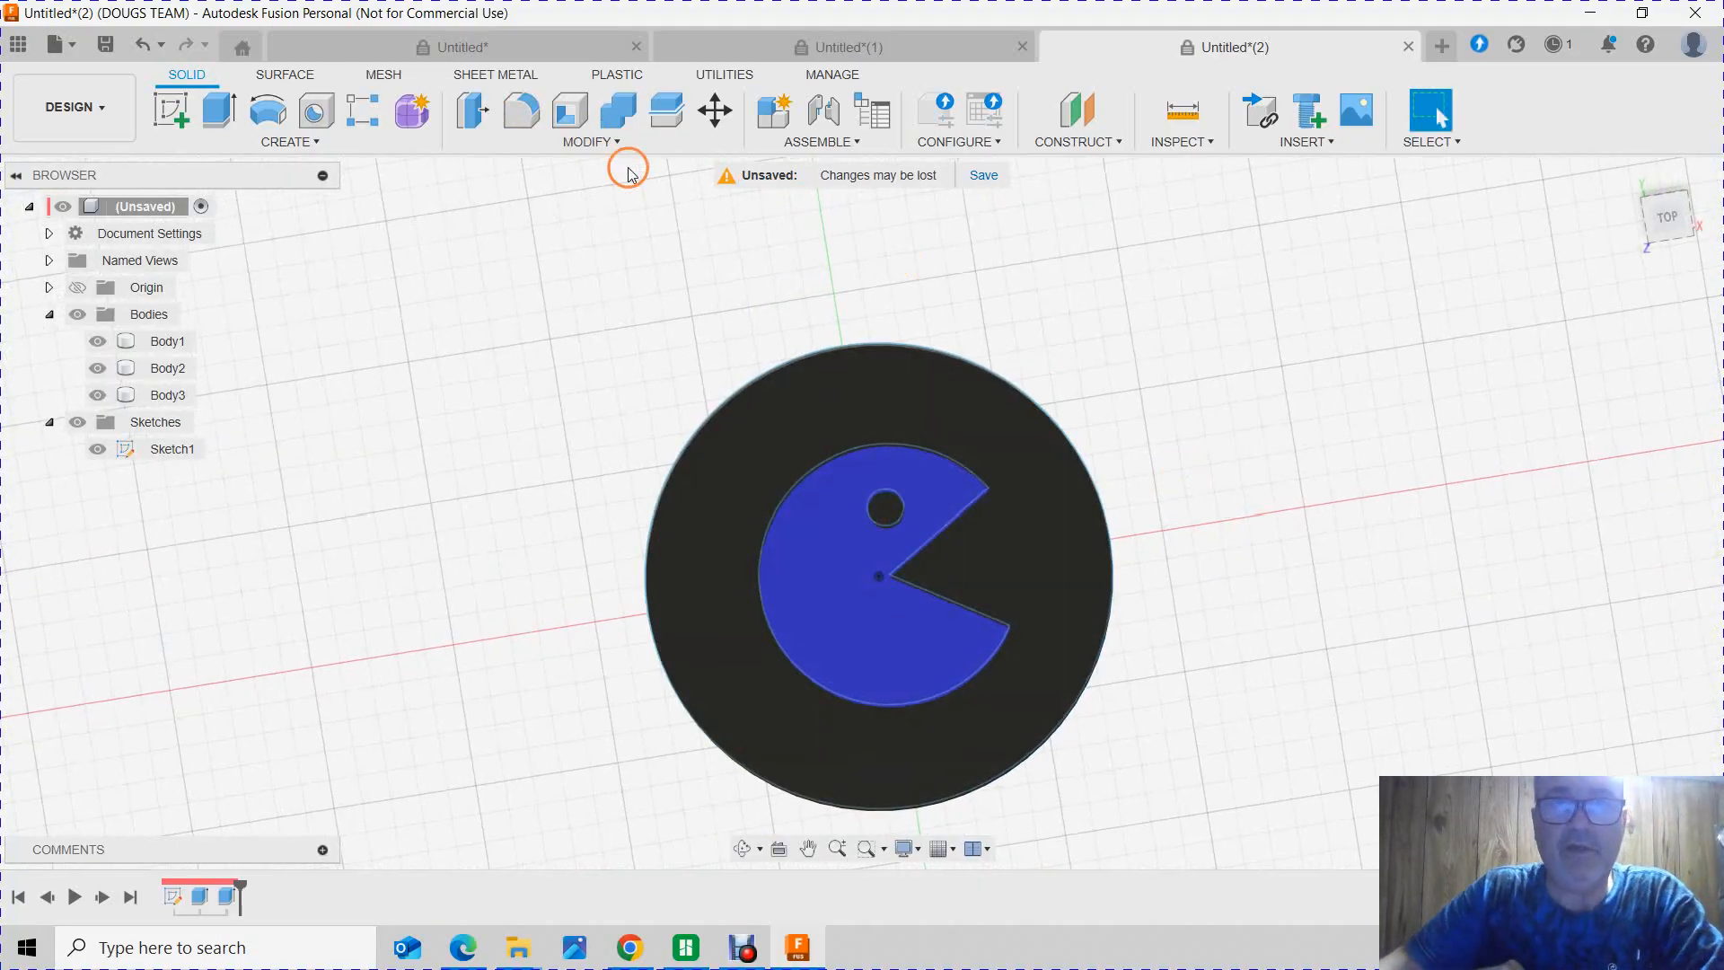
left_click(584, 142)
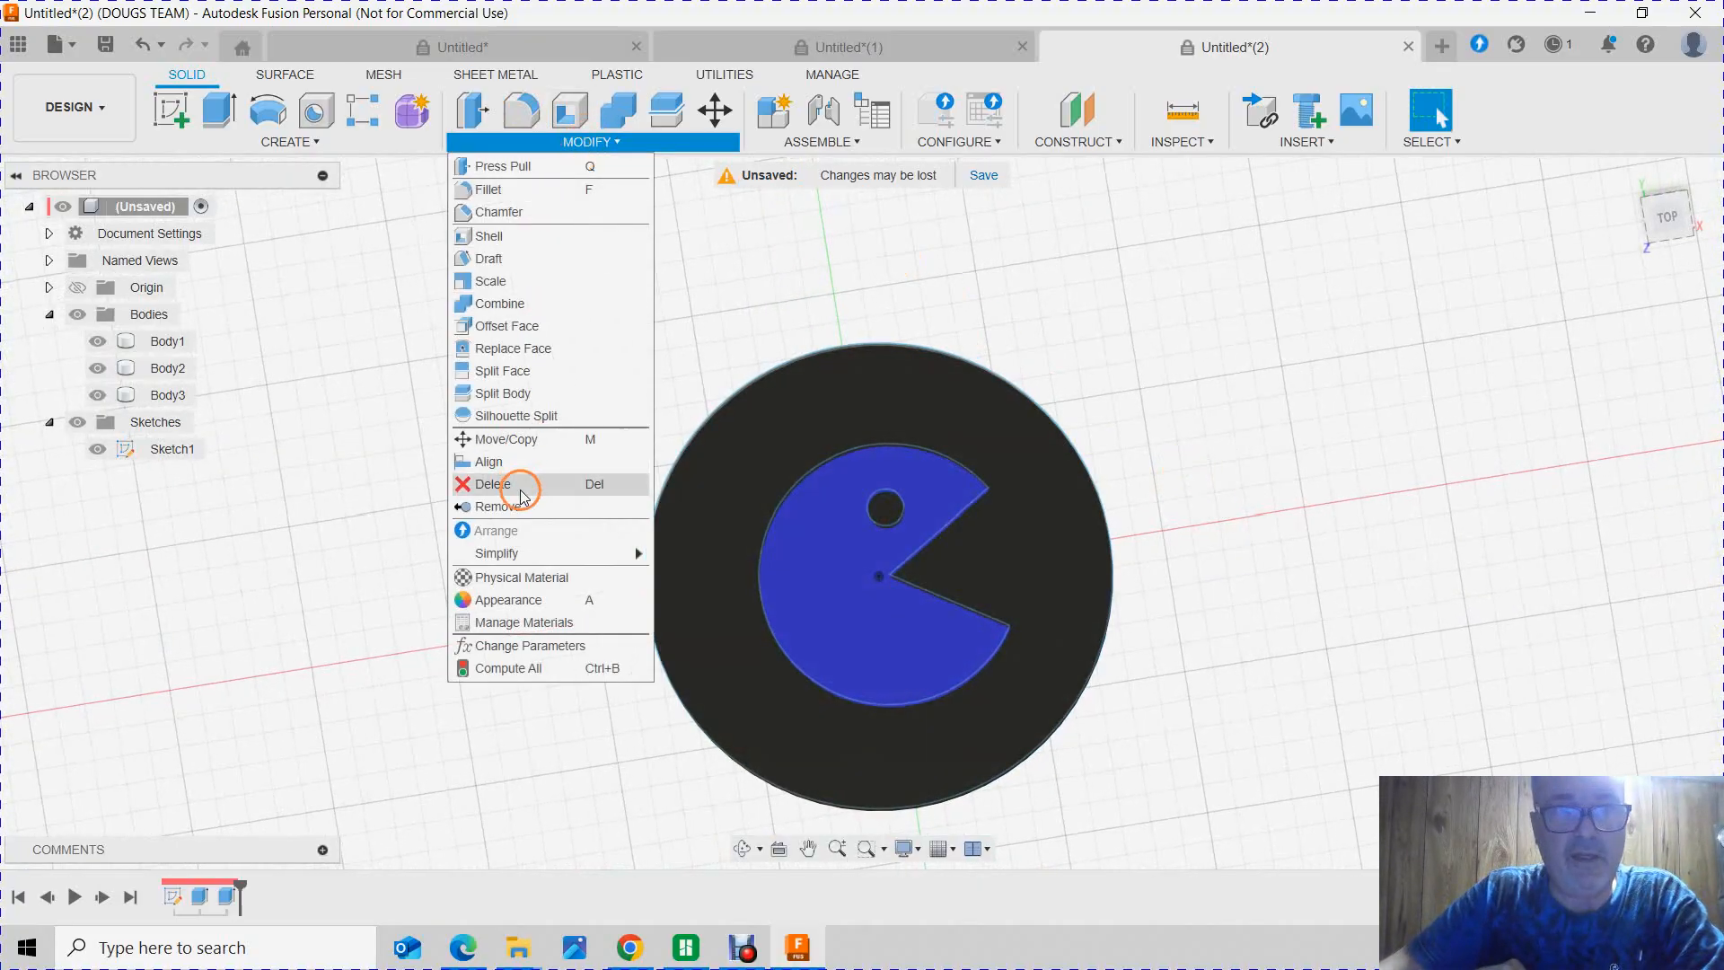
left_click(286, 141)
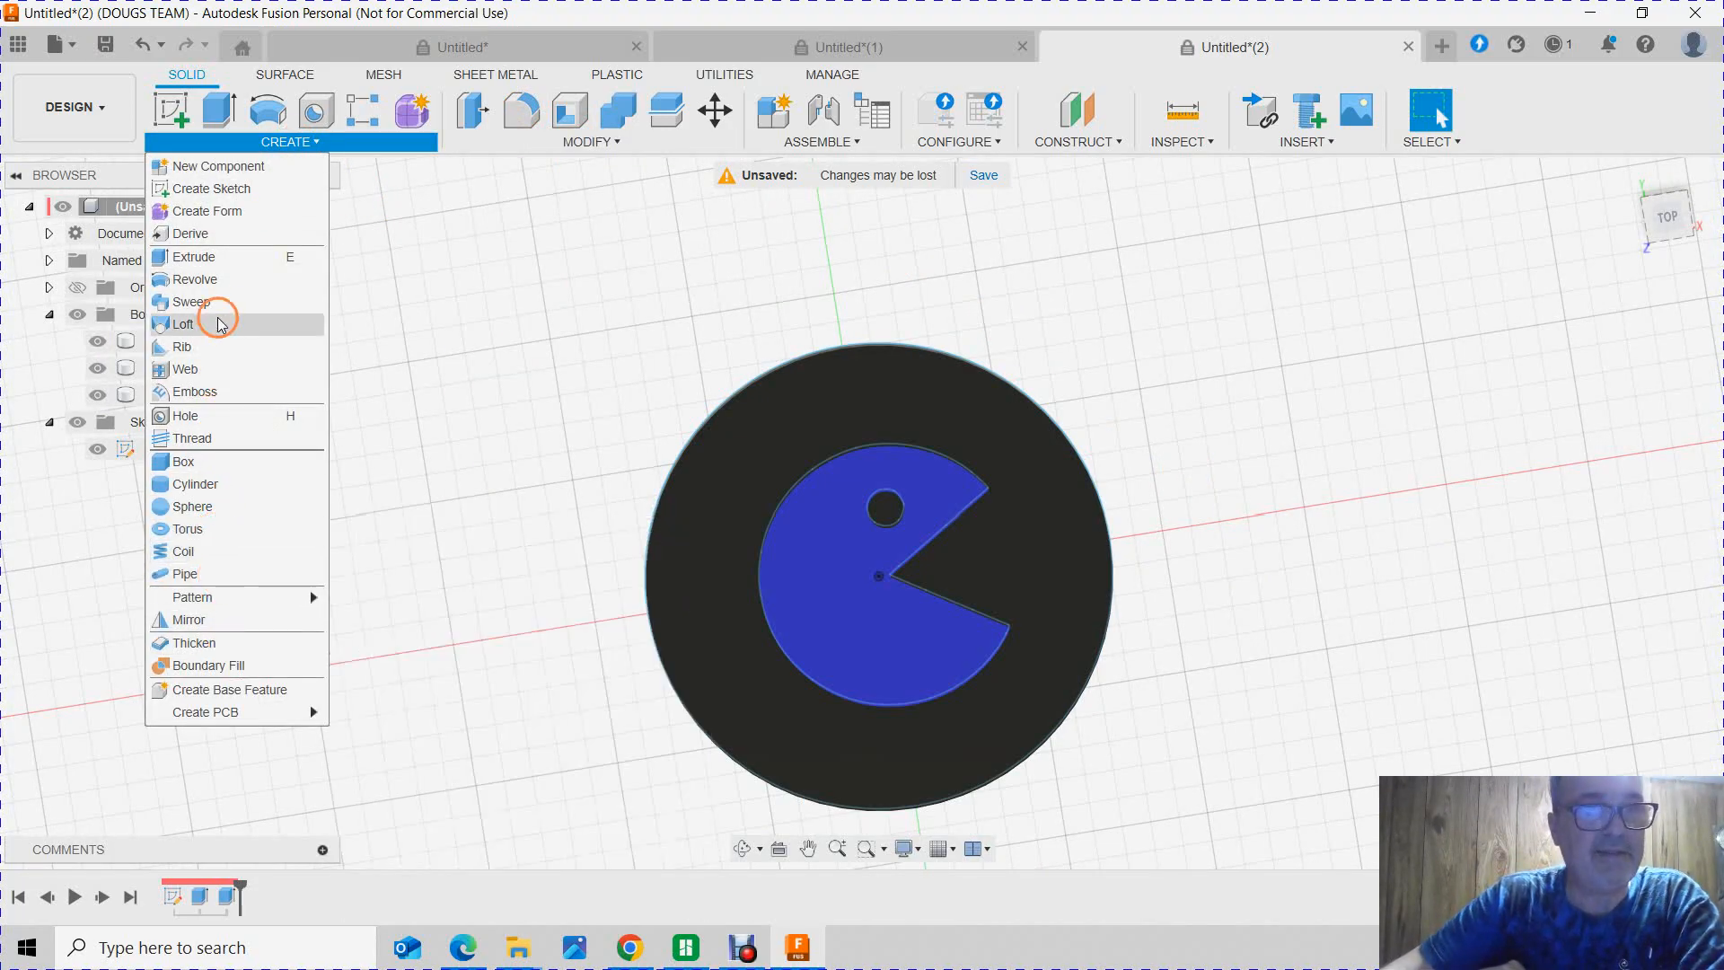
left_click(673, 145)
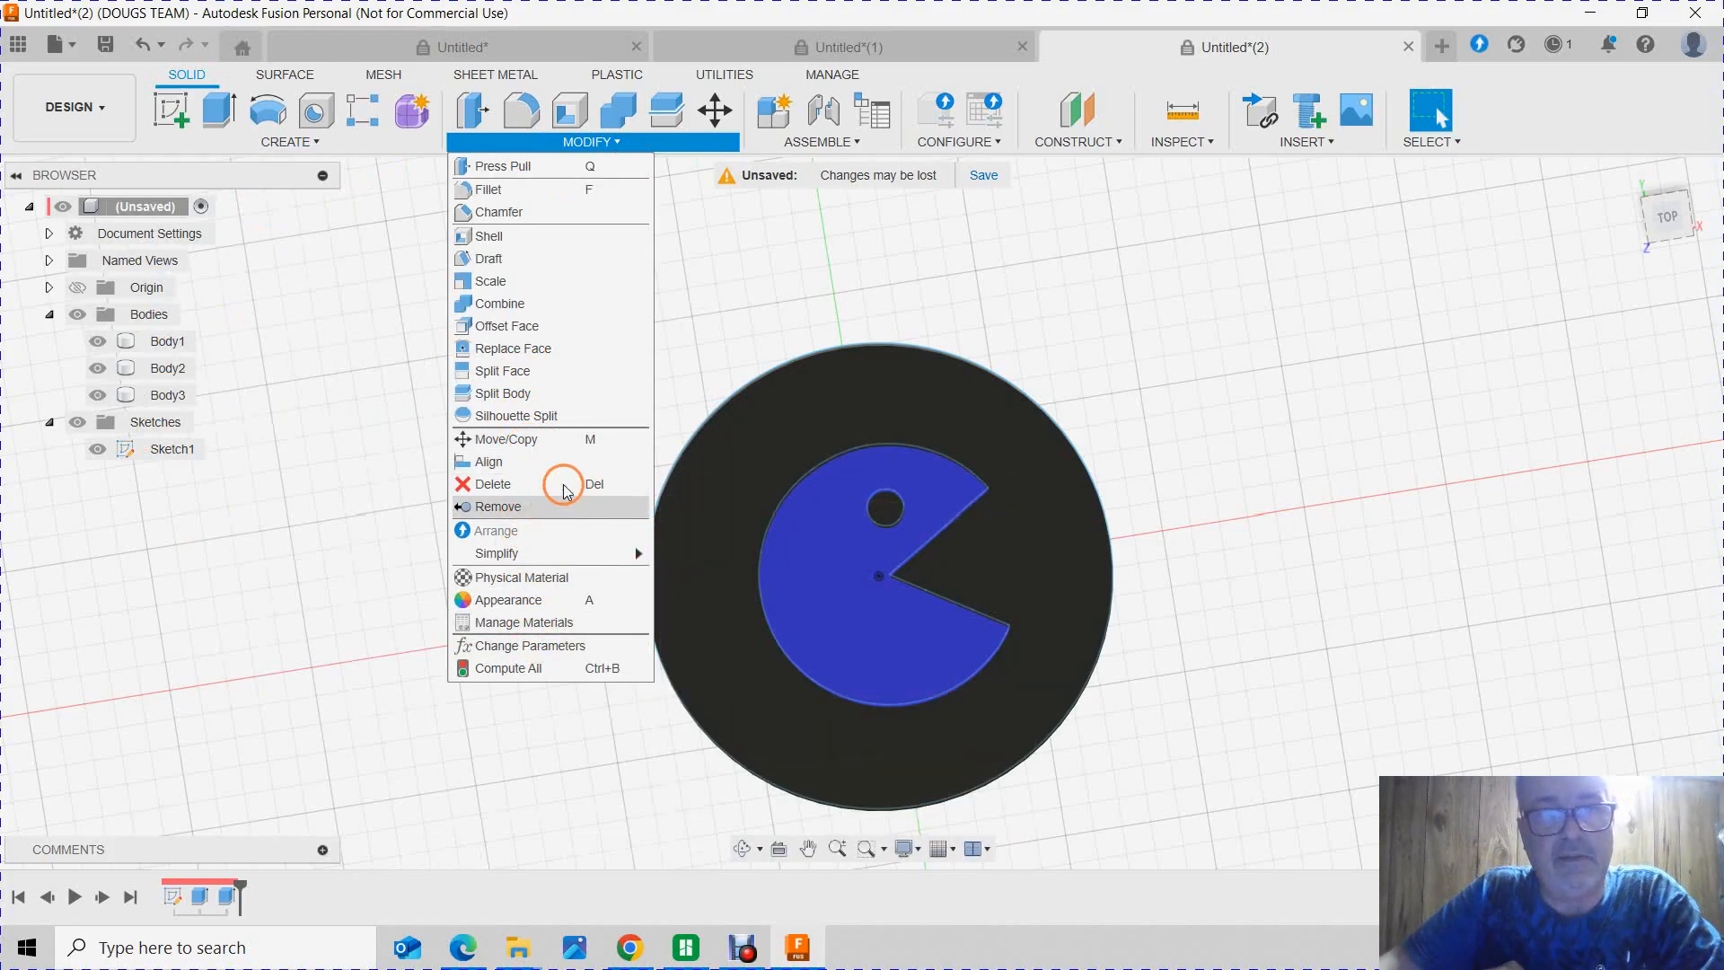
left_click(1010, 254)
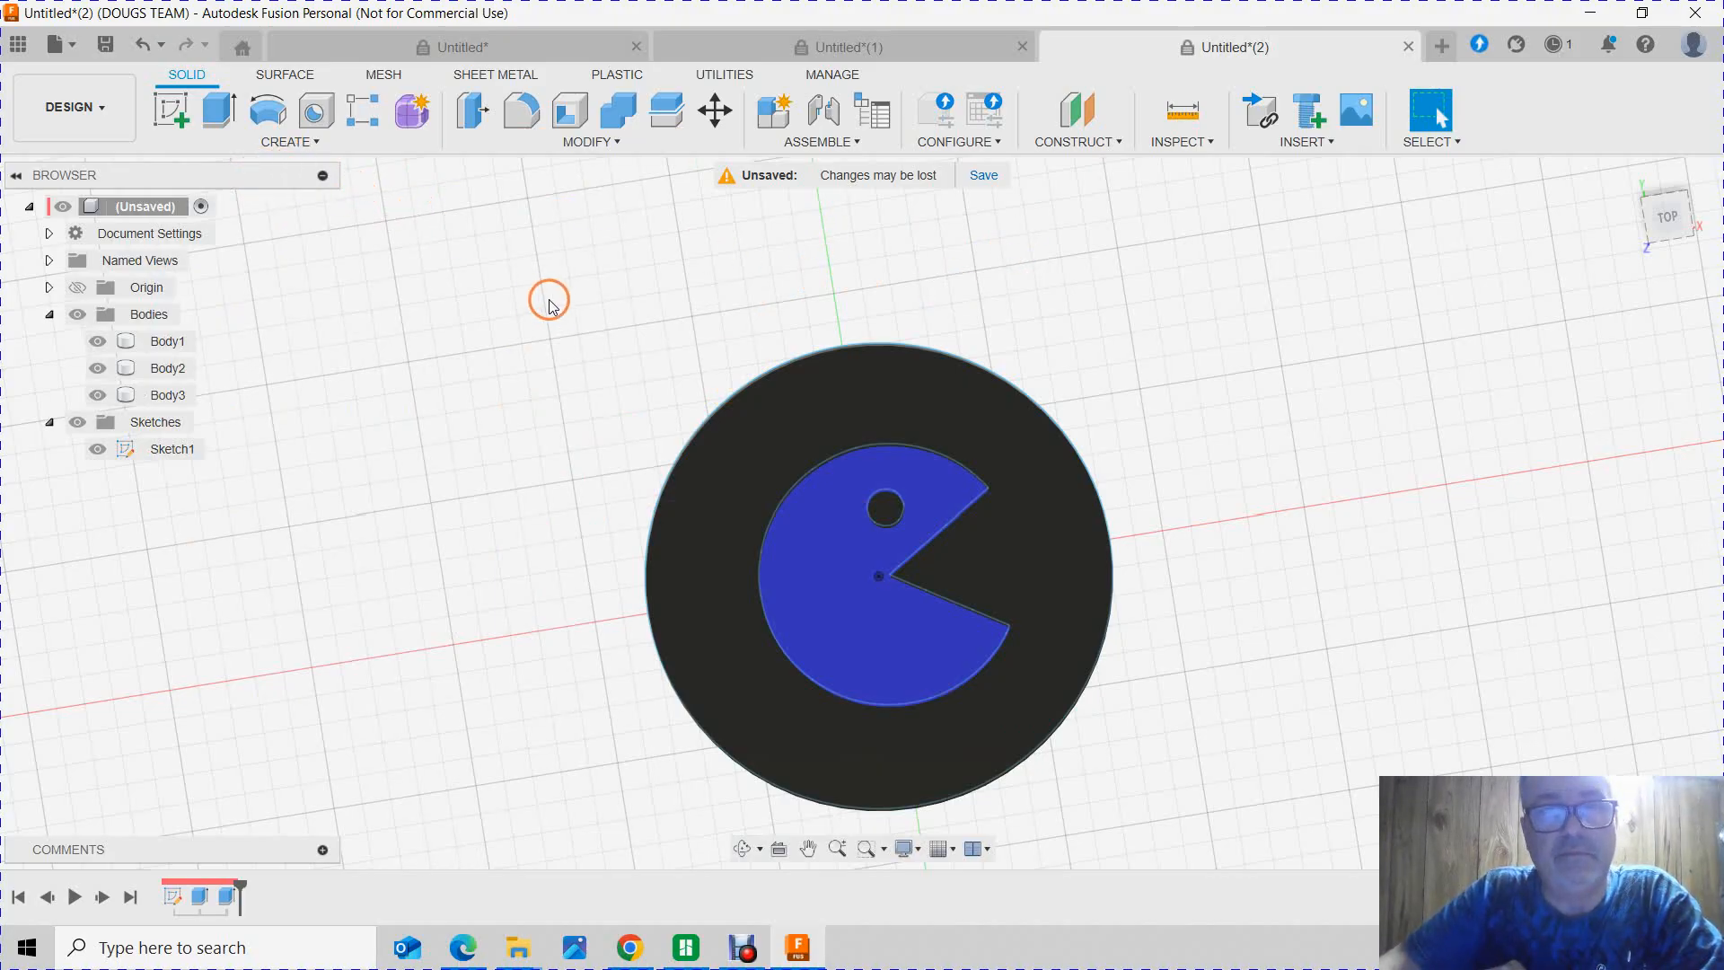
Step: Open the disc and Pac-Man sketch, Sketch1, for editing
left_click(179, 898)
right_click(179, 898)
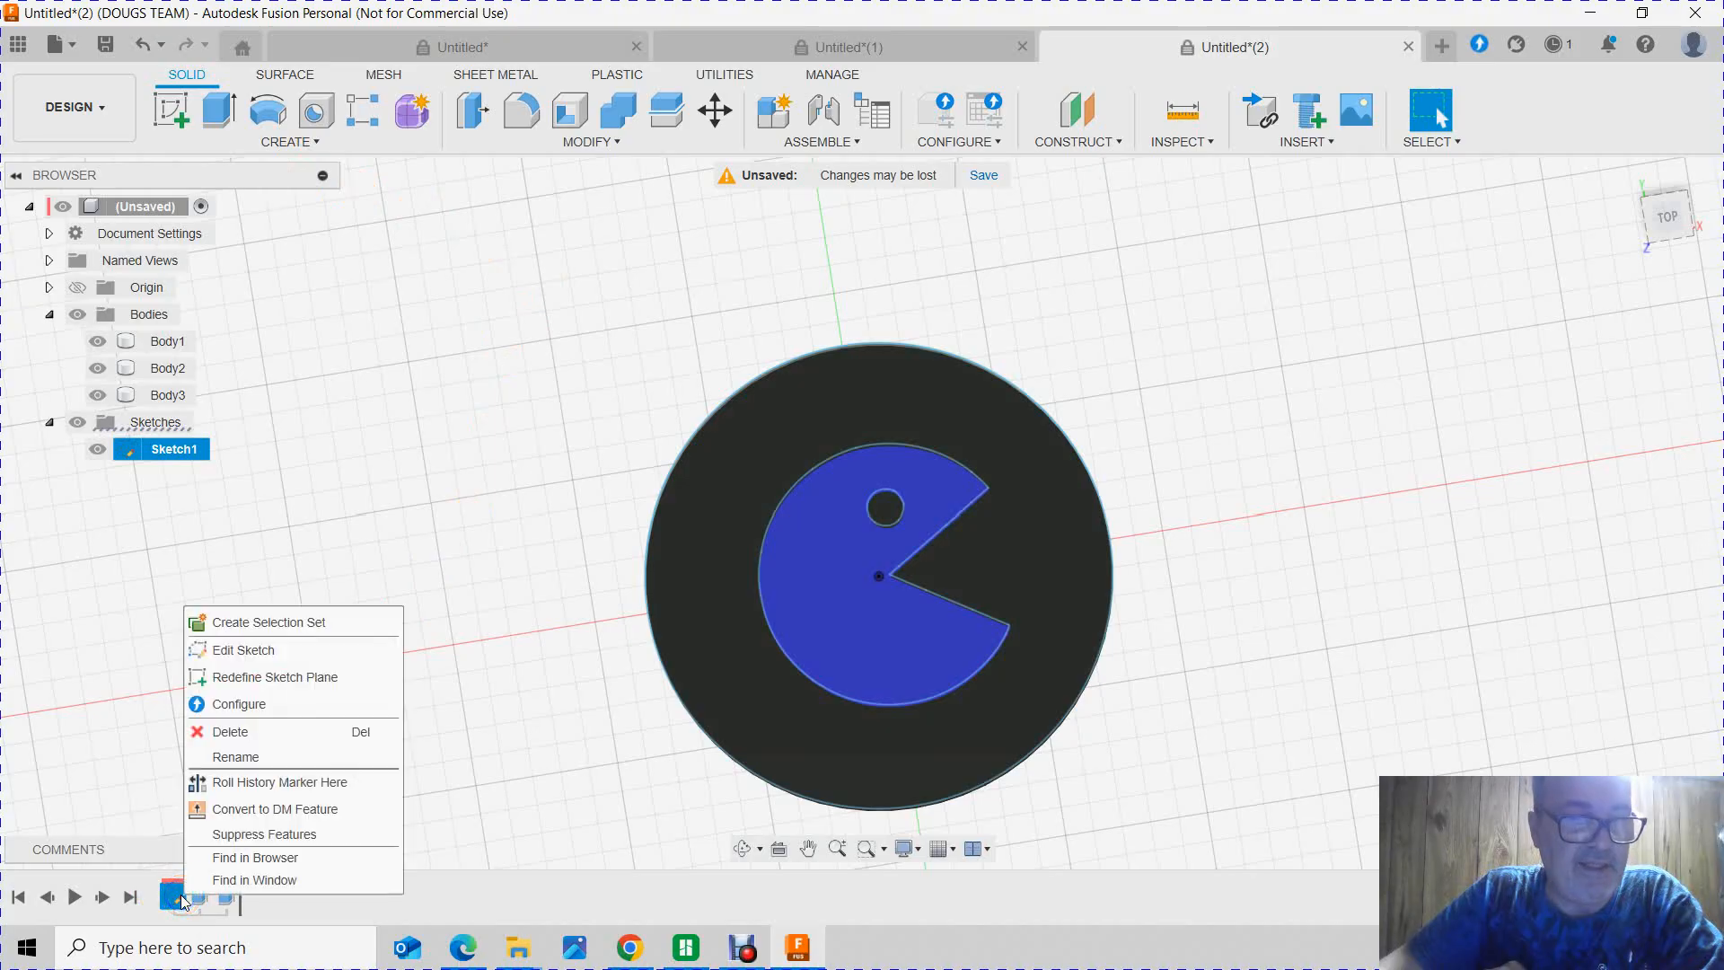
left_click(296, 654)
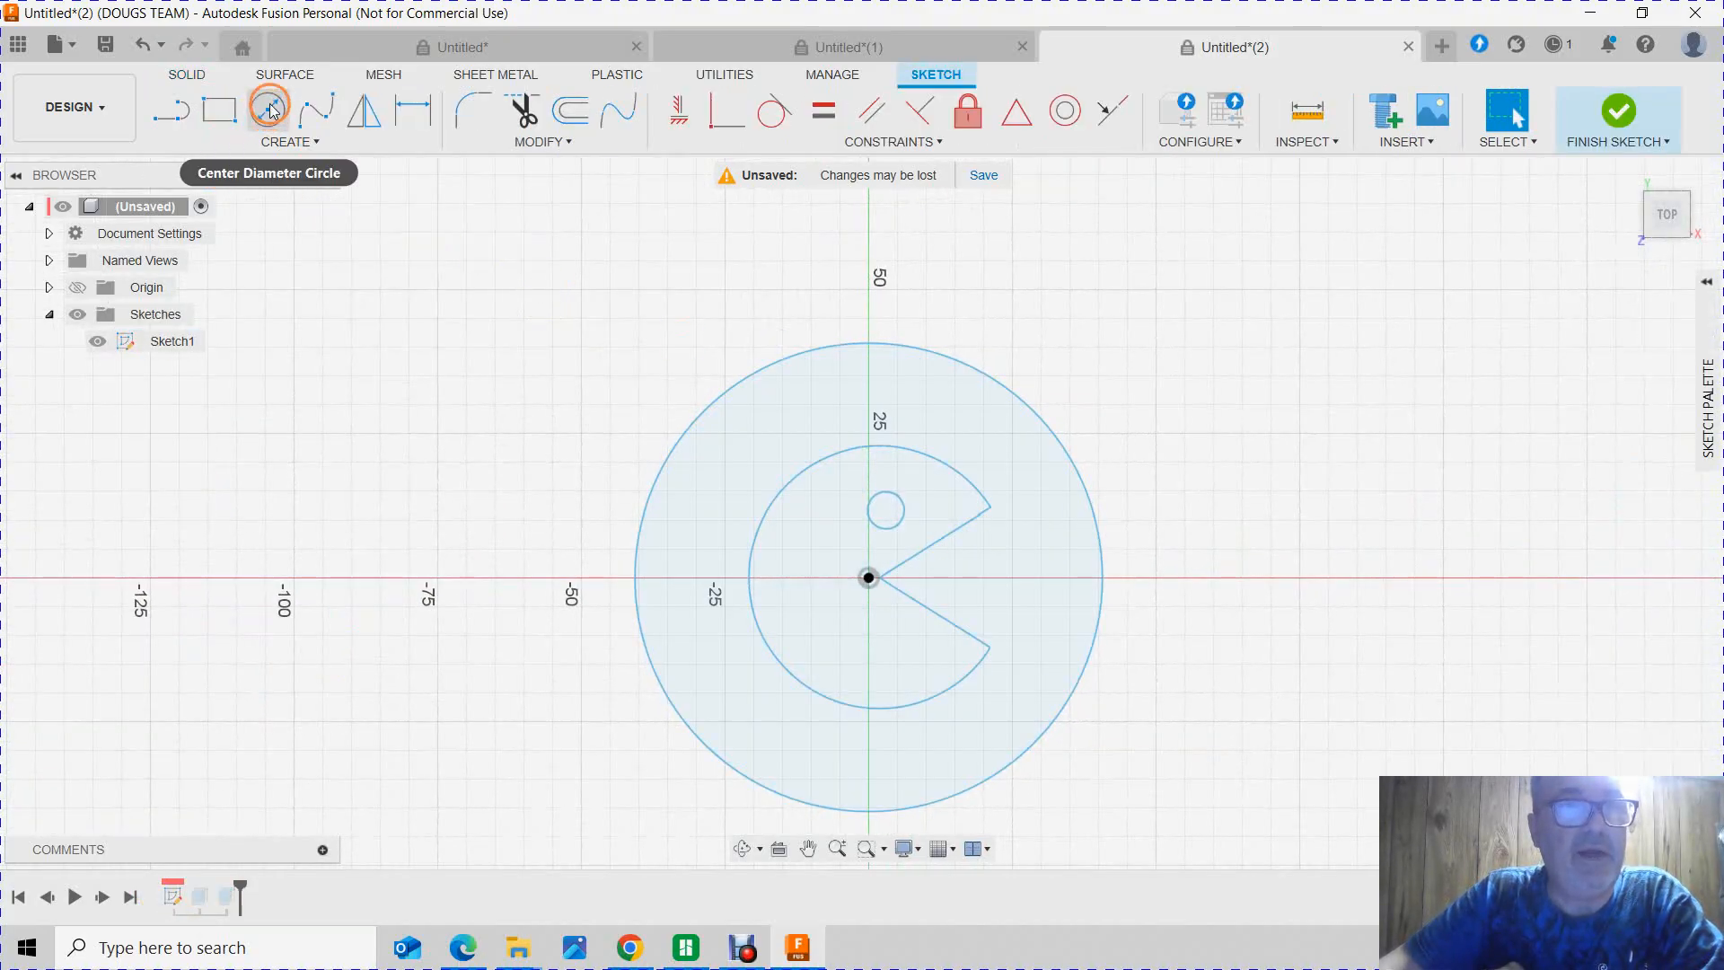
right_click(245, 133)
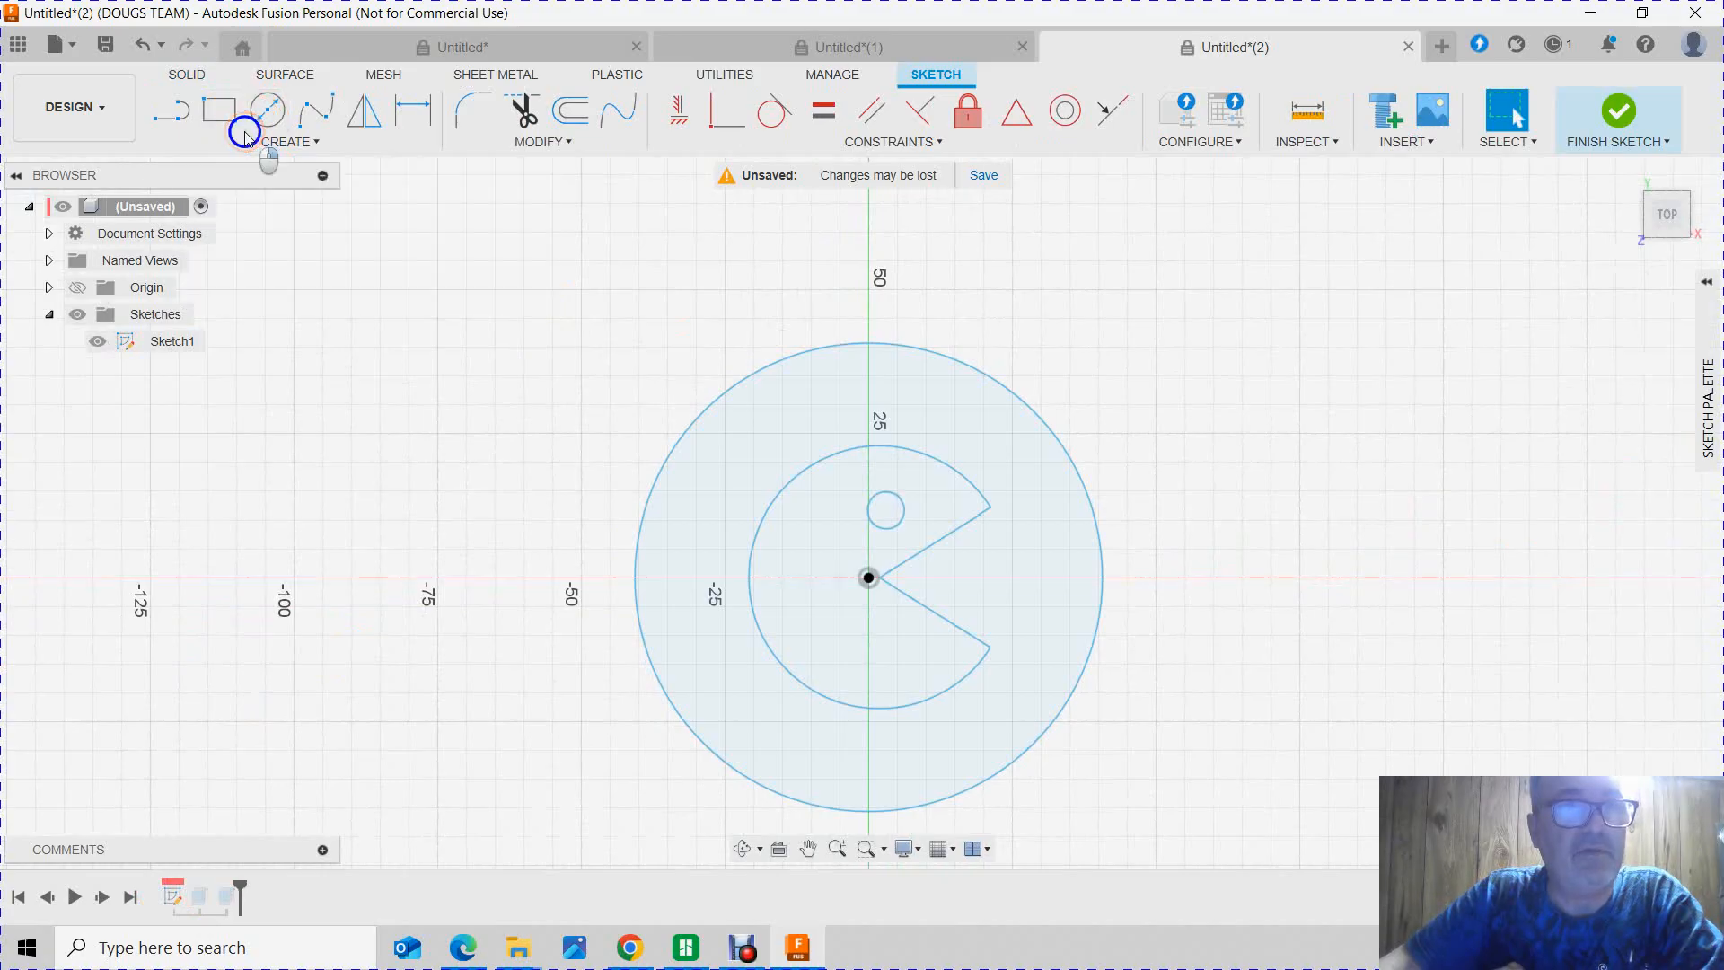
left_click(288, 169)
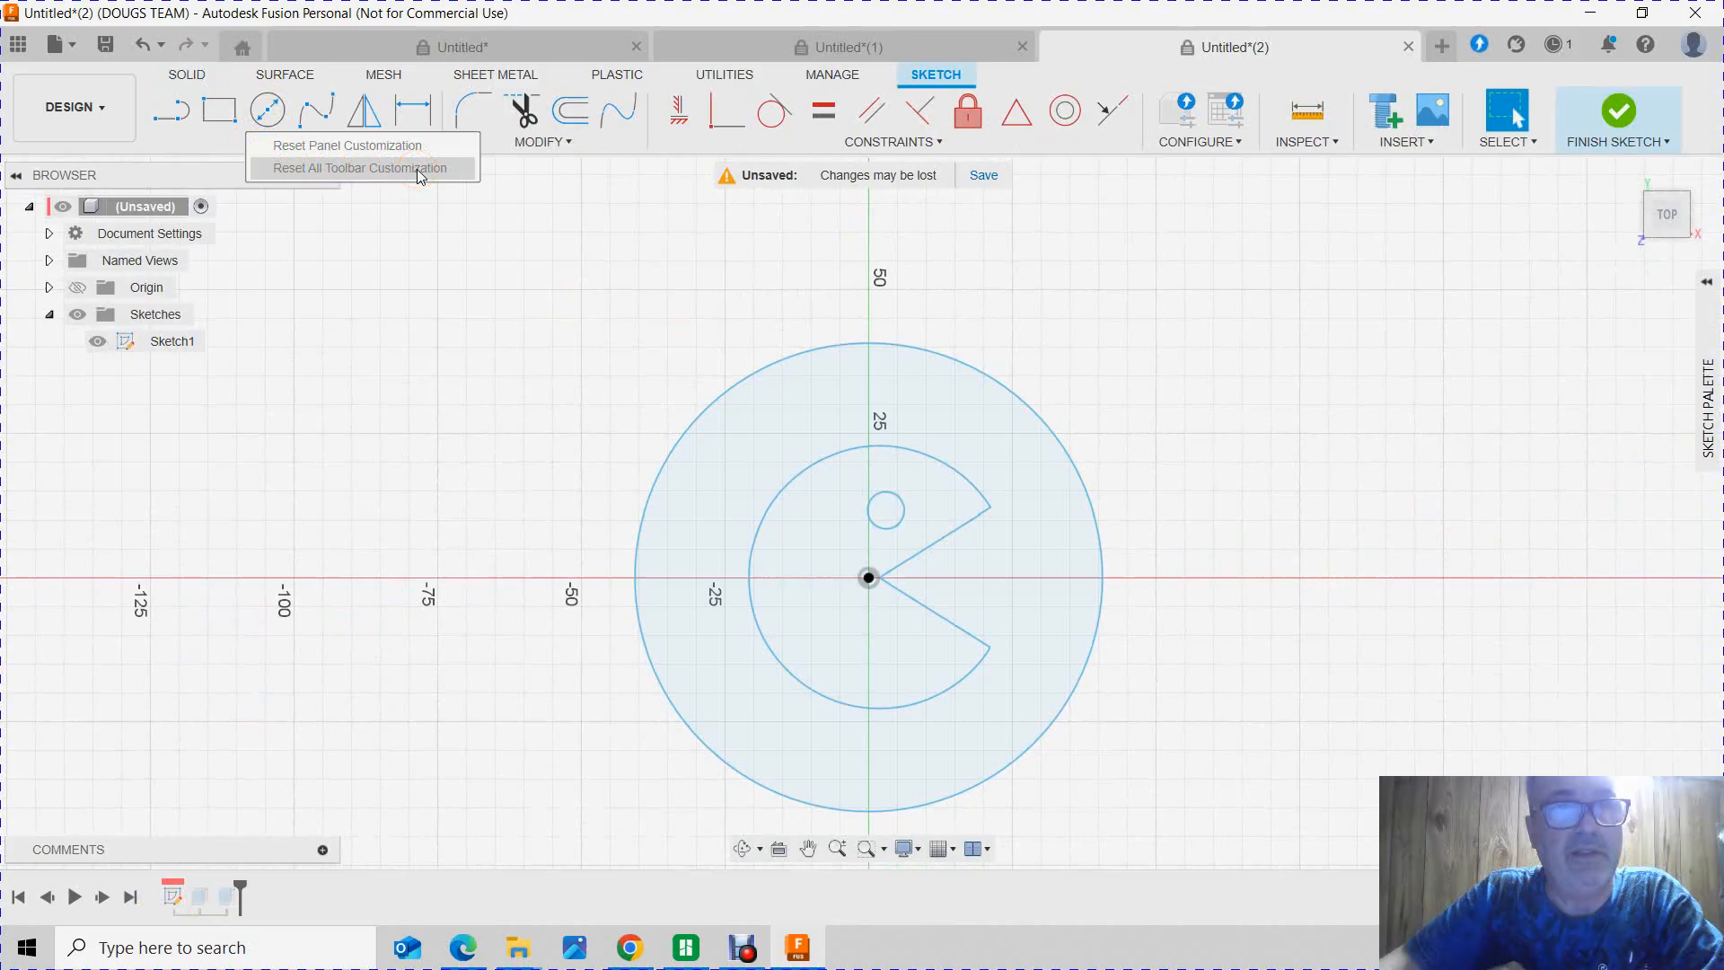
left_click(431, 362)
left_click(270, 110)
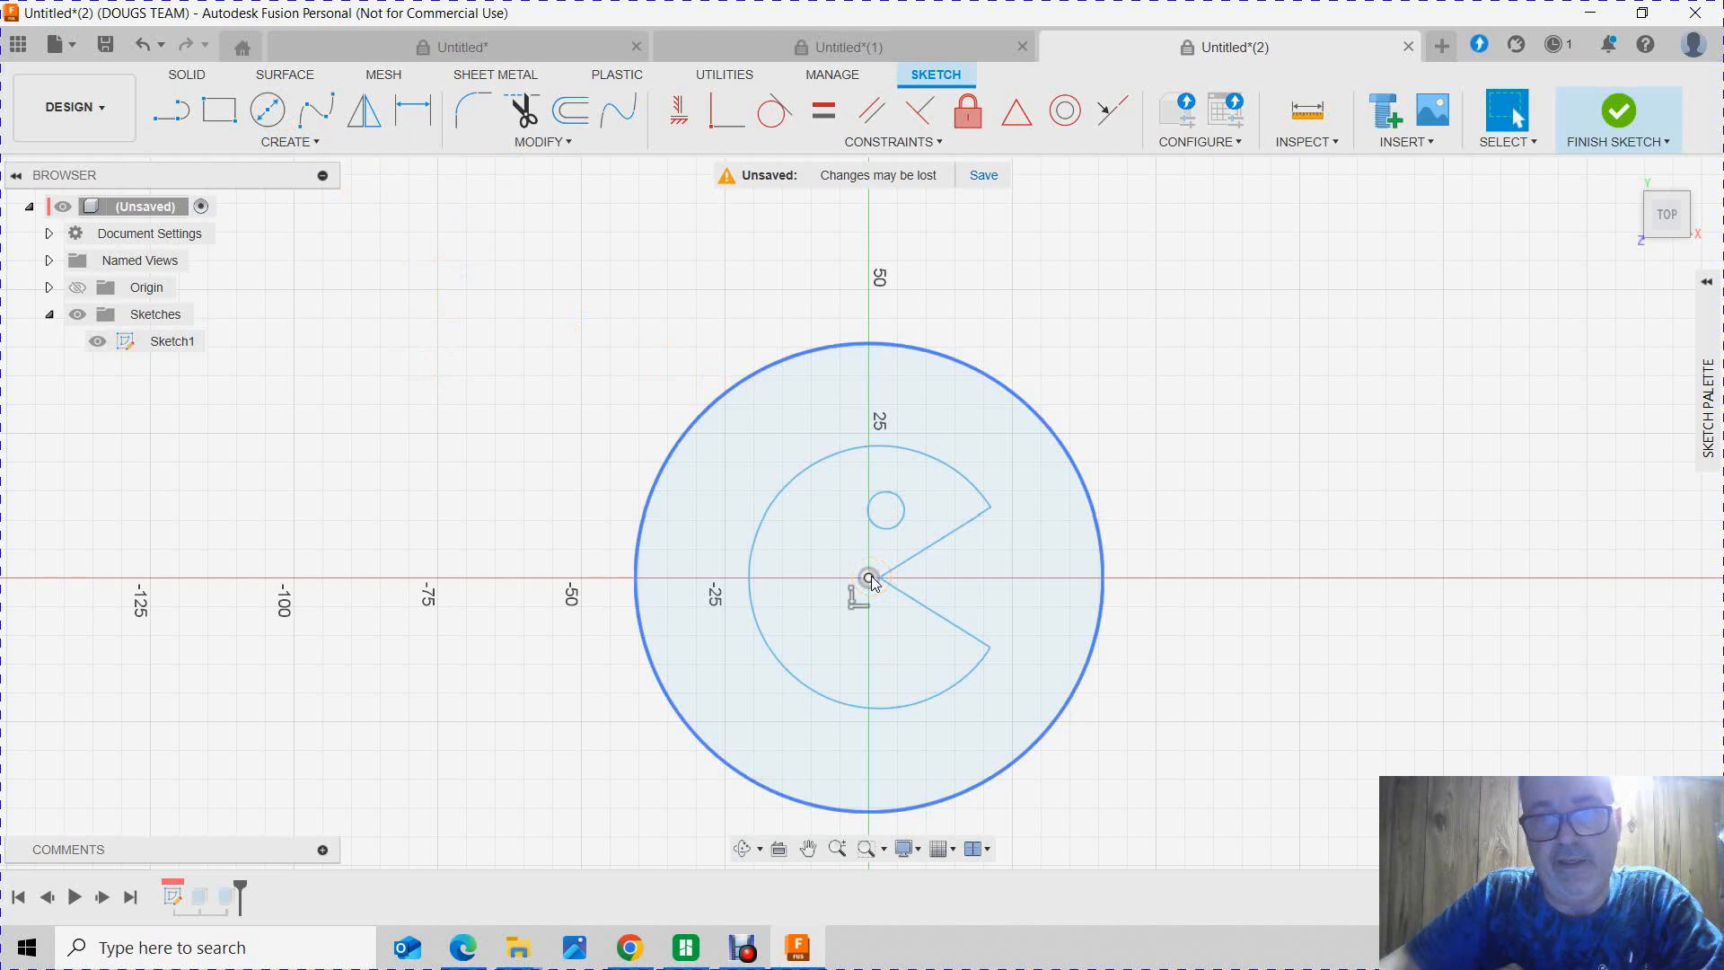
Step: Delete the constraint beside the origin in the Pac-Man sketch
left_click(858, 600)
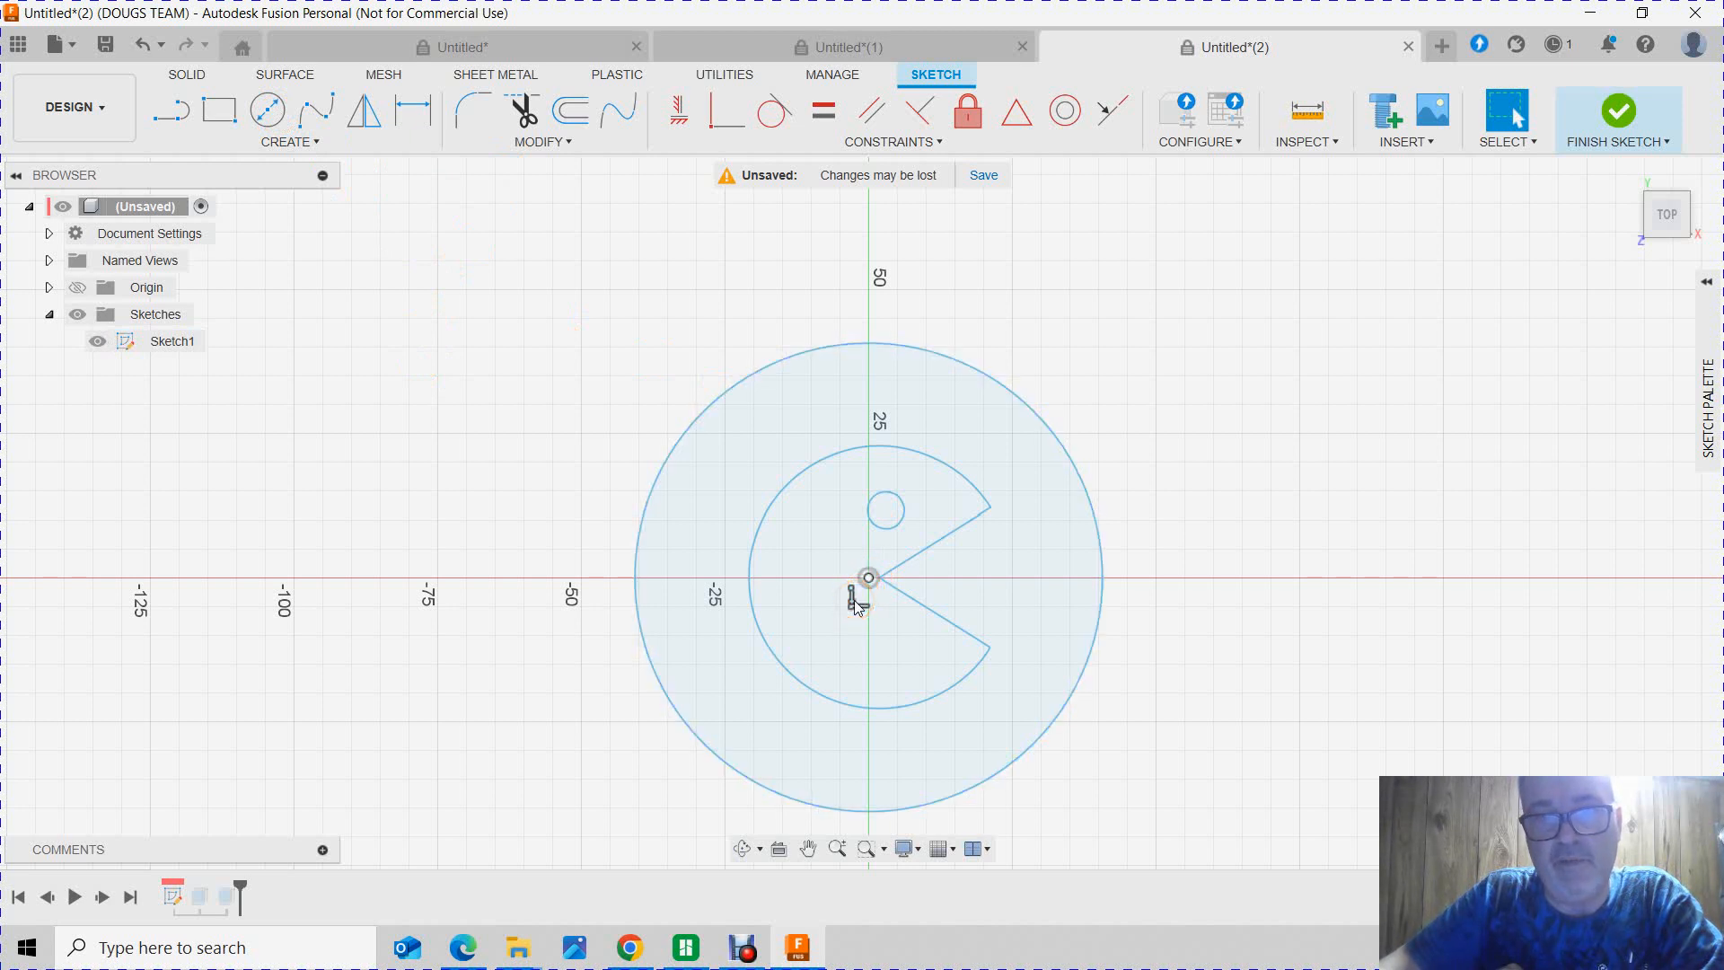
right_click(857, 602)
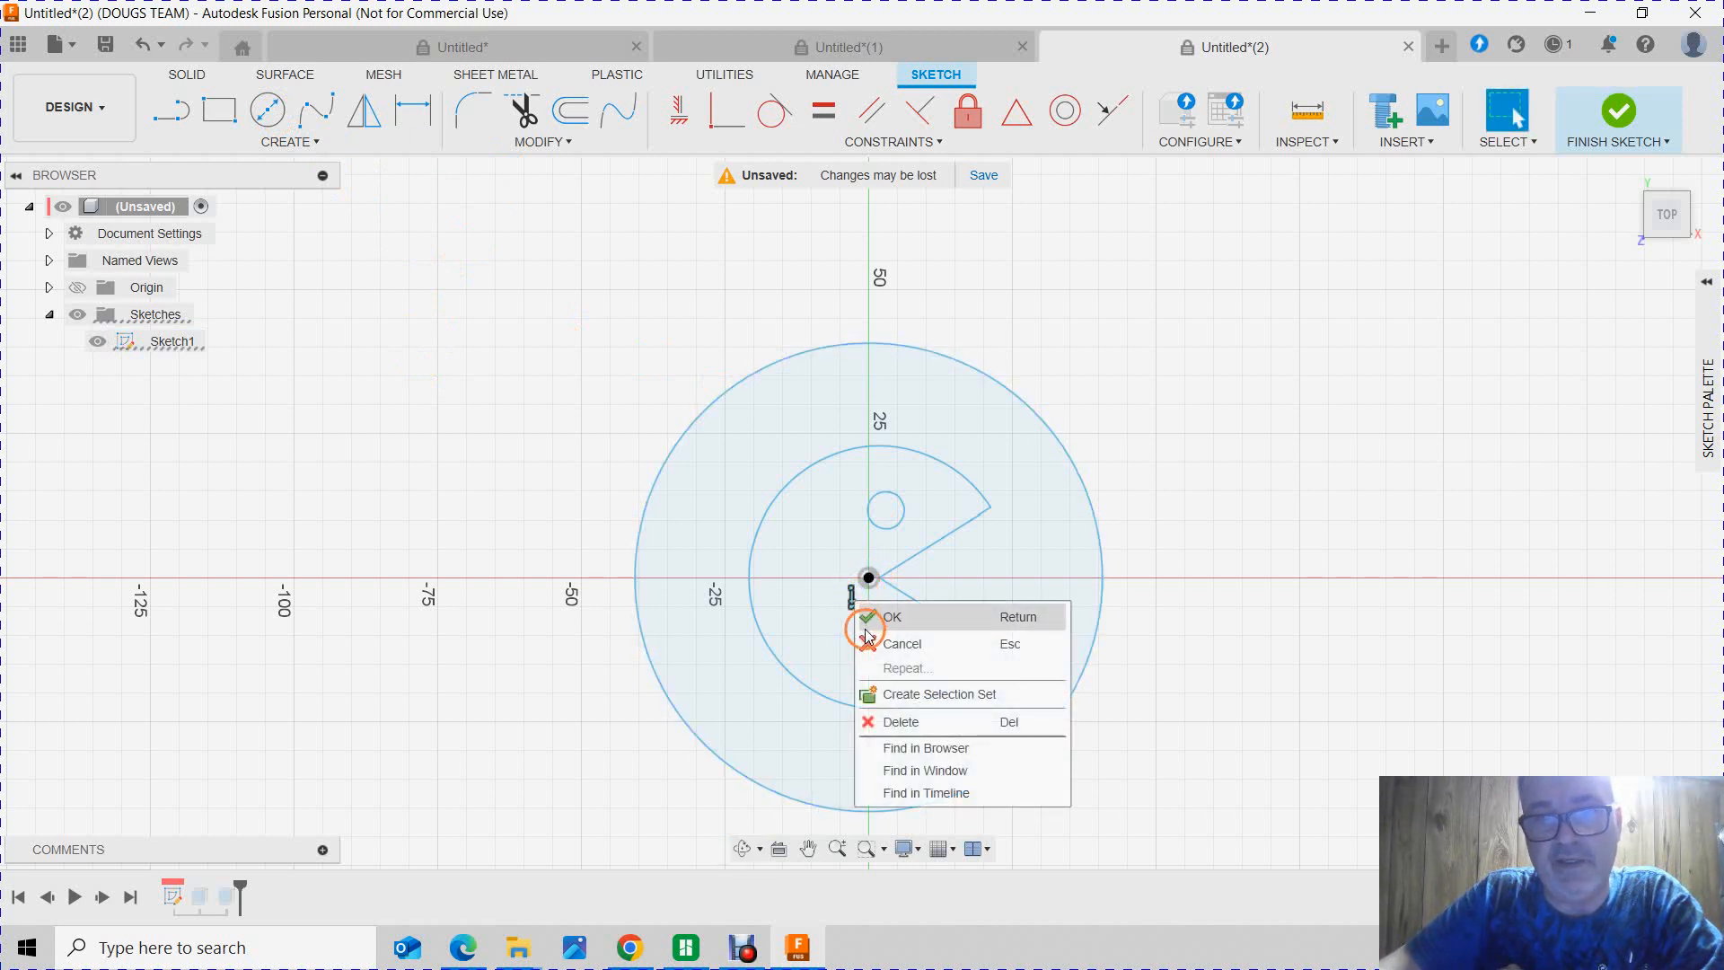
left_click(889, 722)
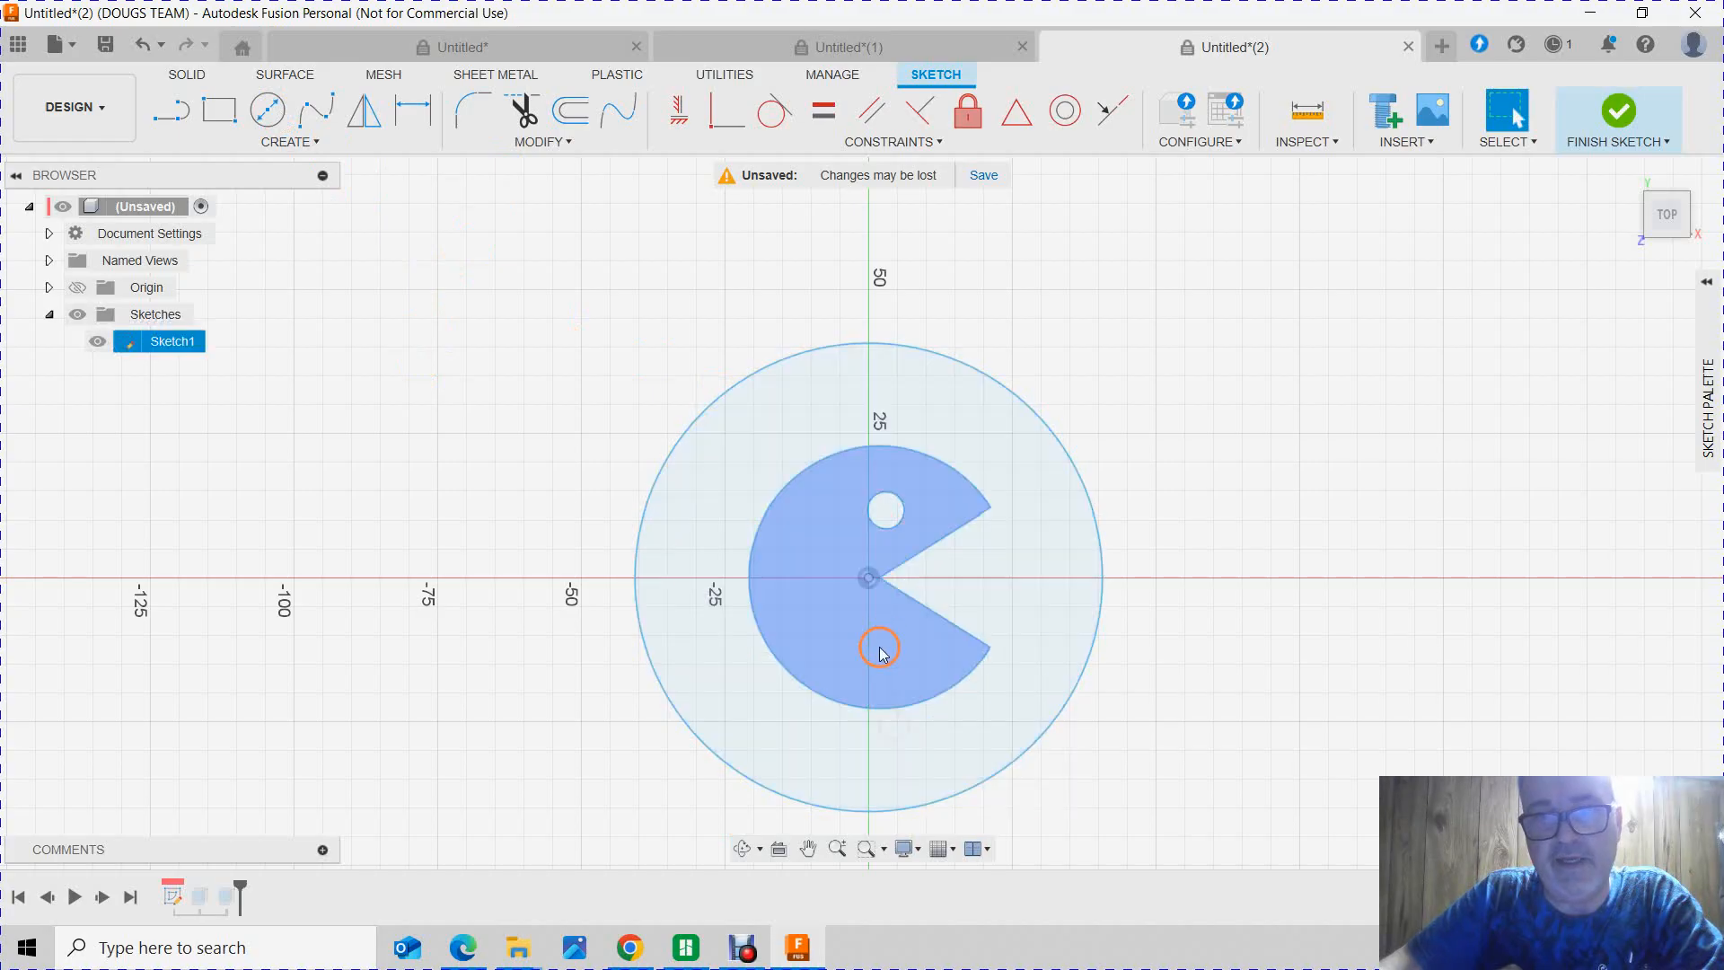
Step: Try pulling the Pac-Man's lower mouth line down and inward, and shrink the outer circle slightly
mouse_move(901, 600)
left_mouse_down()
mouse_move(884, 606)
mouse_move(897, 696)
left_mouse_up()
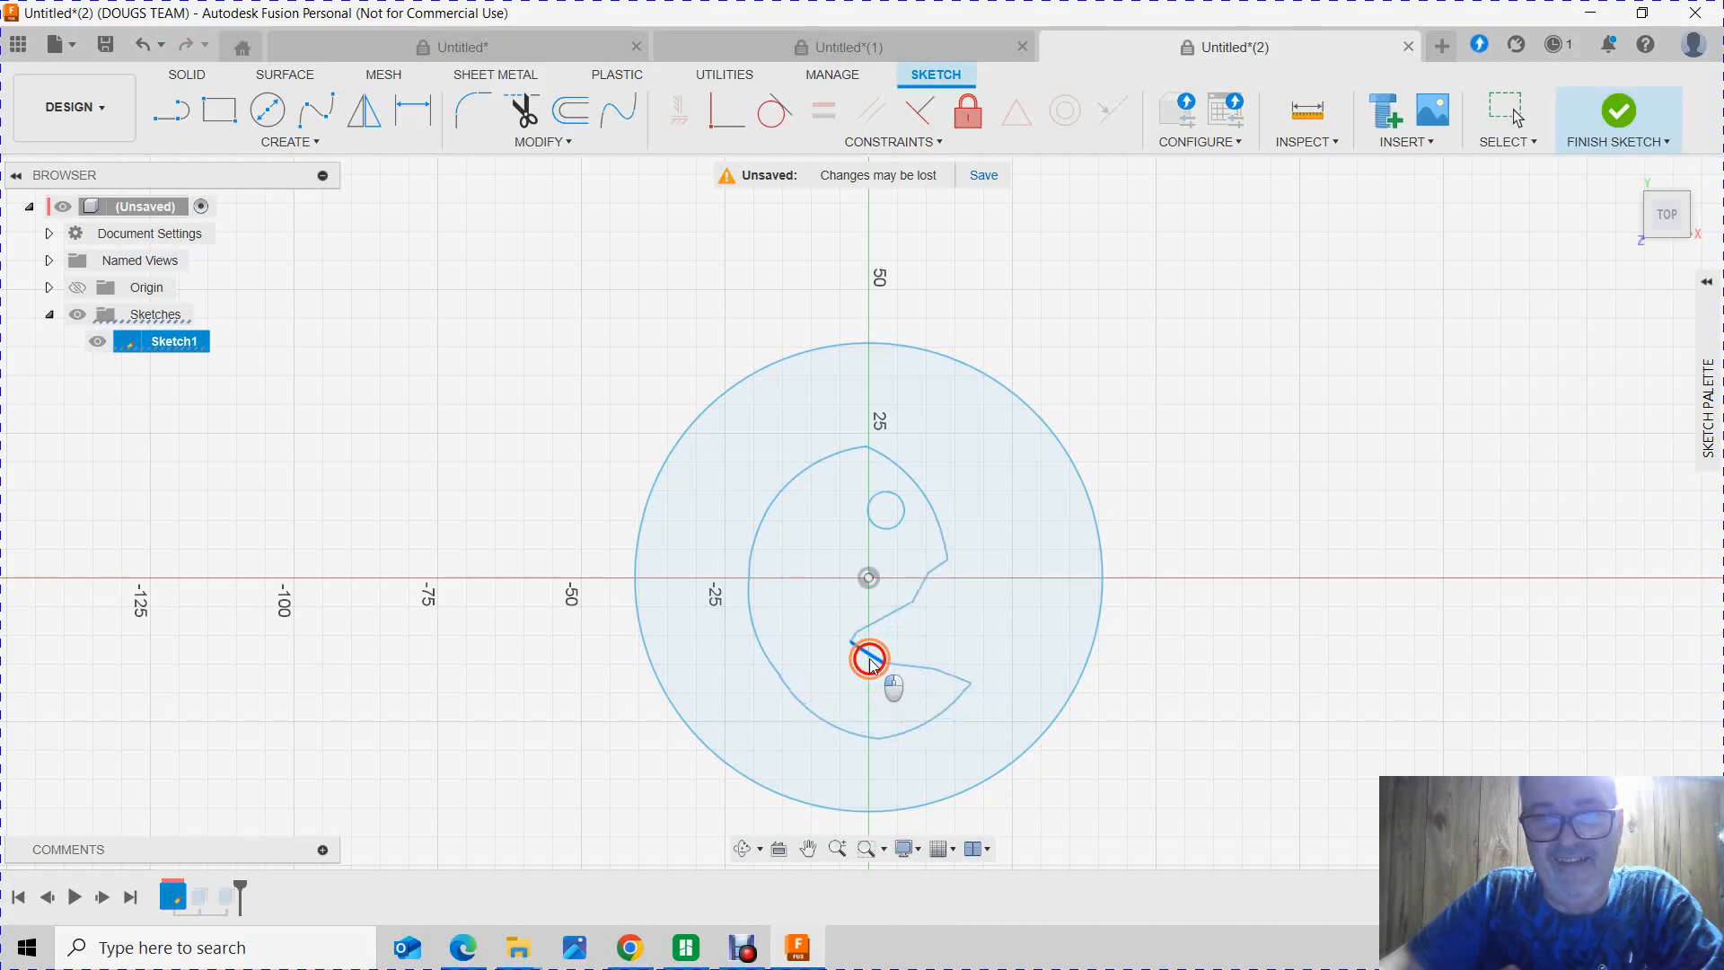
left_click_drag(865, 678, 862, 680)
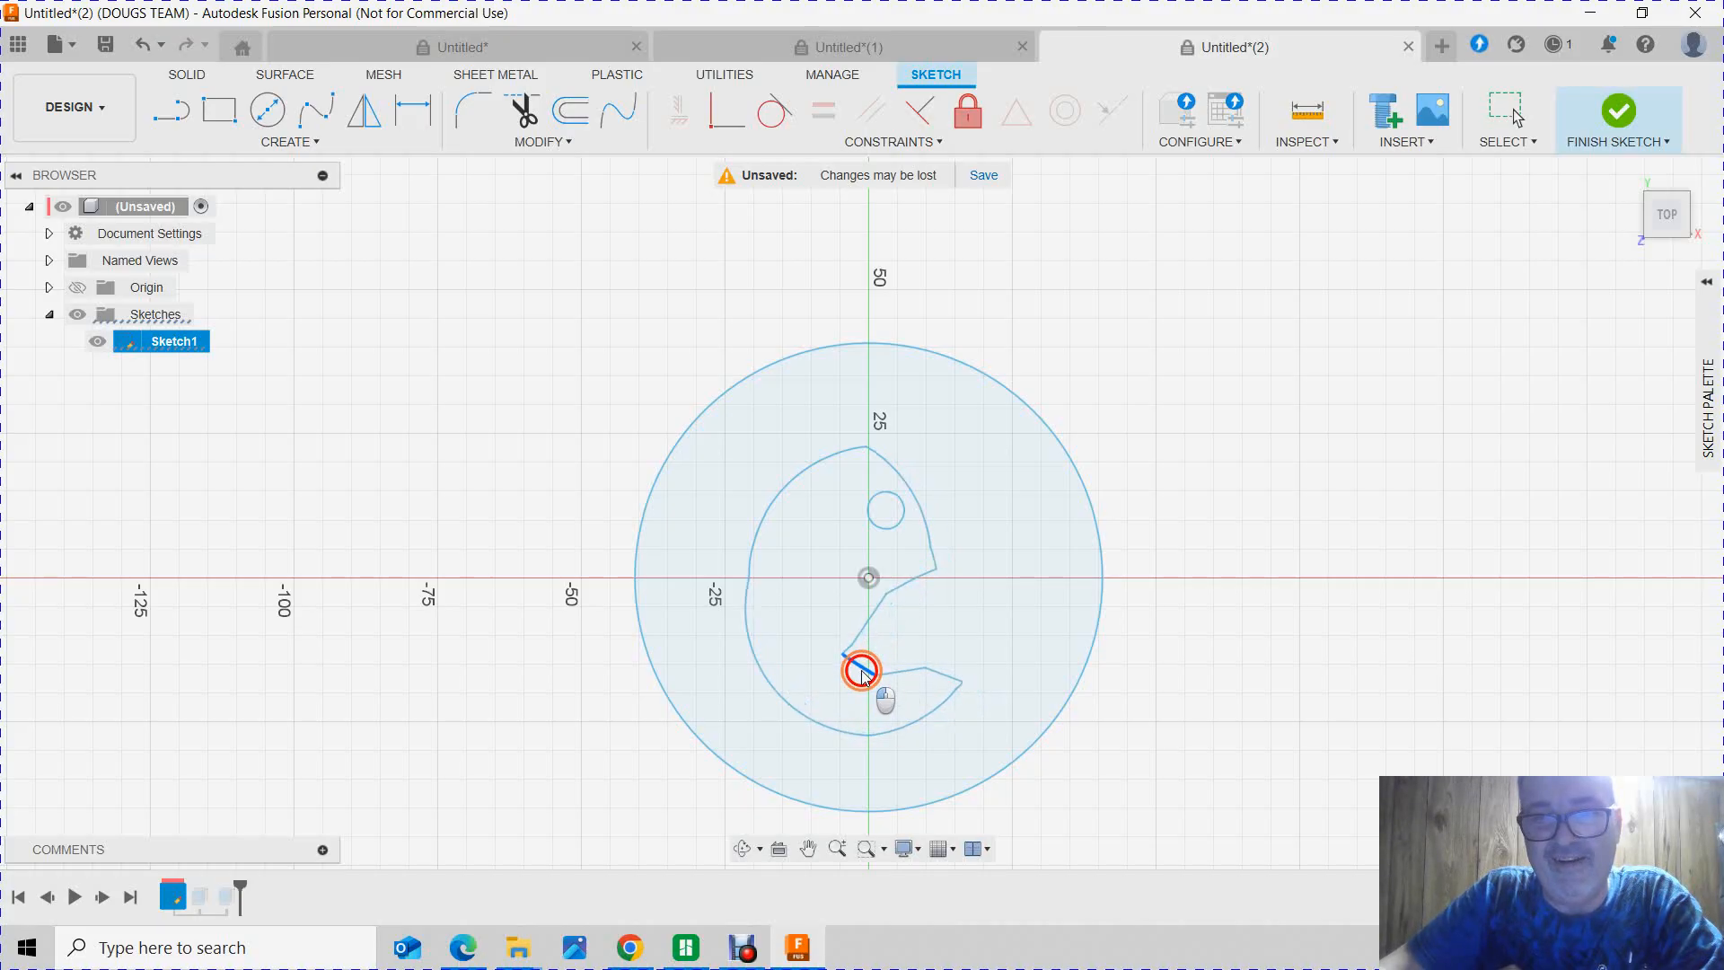
mouse_move(859, 662)
left_mouse_down()
mouse_move(834, 654)
mouse_move(856, 661)
left_mouse_up()
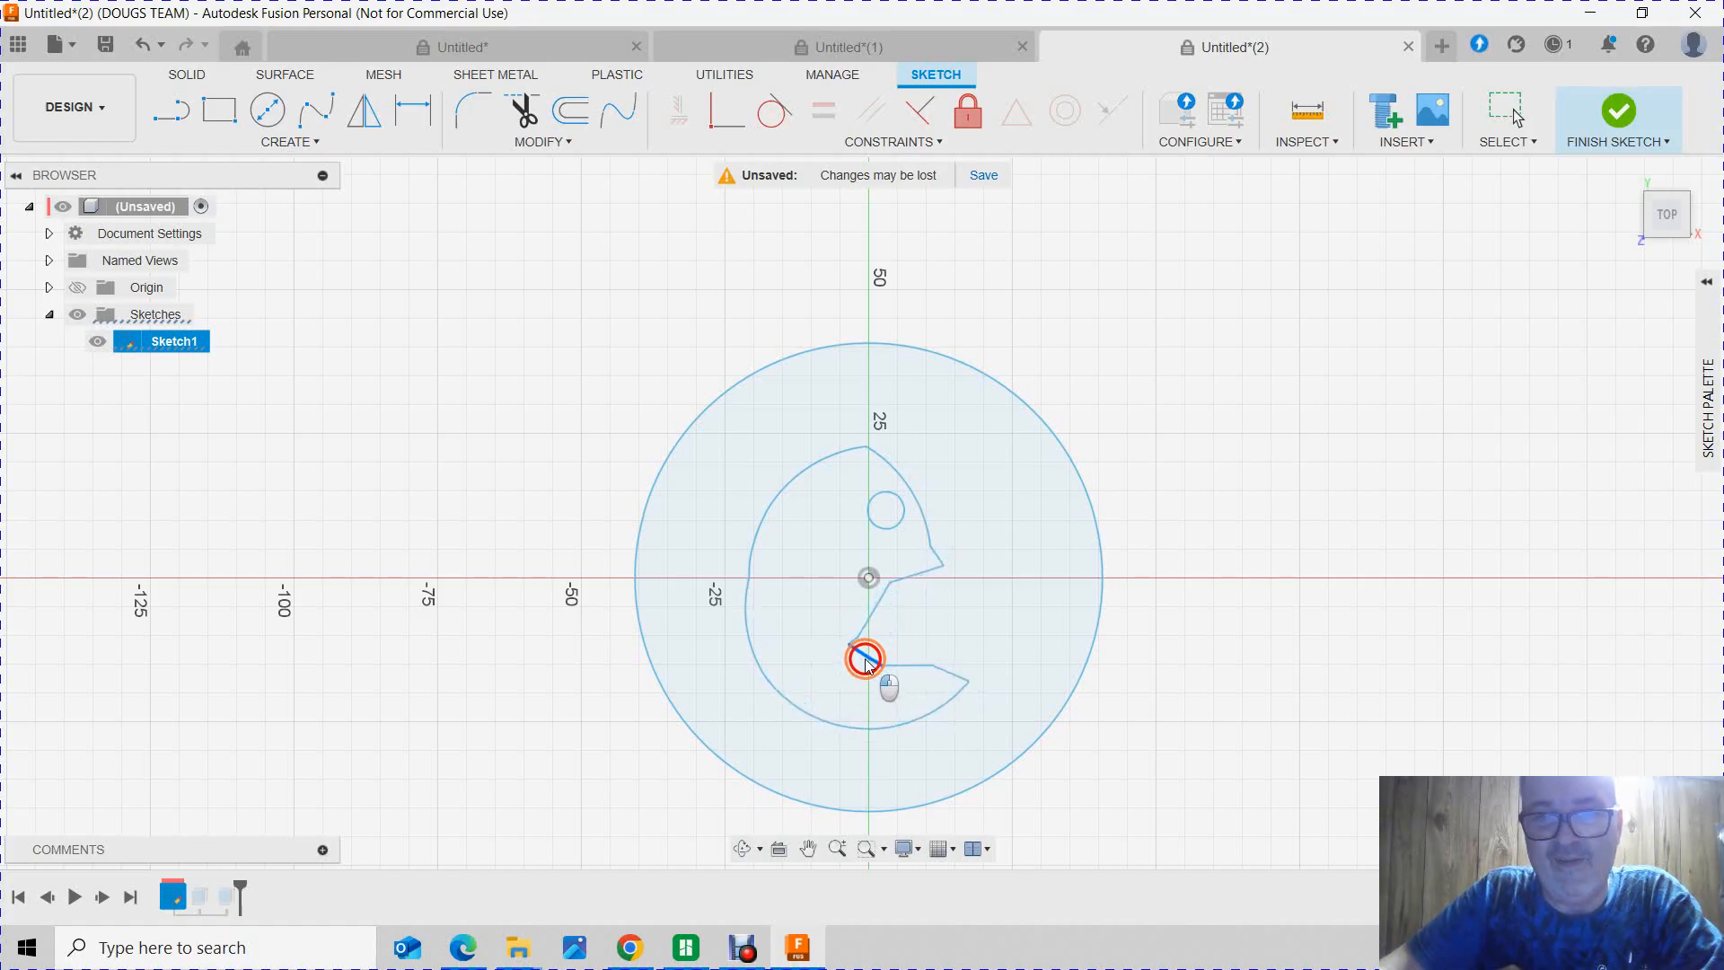
left_click_drag(855, 648, 858, 664)
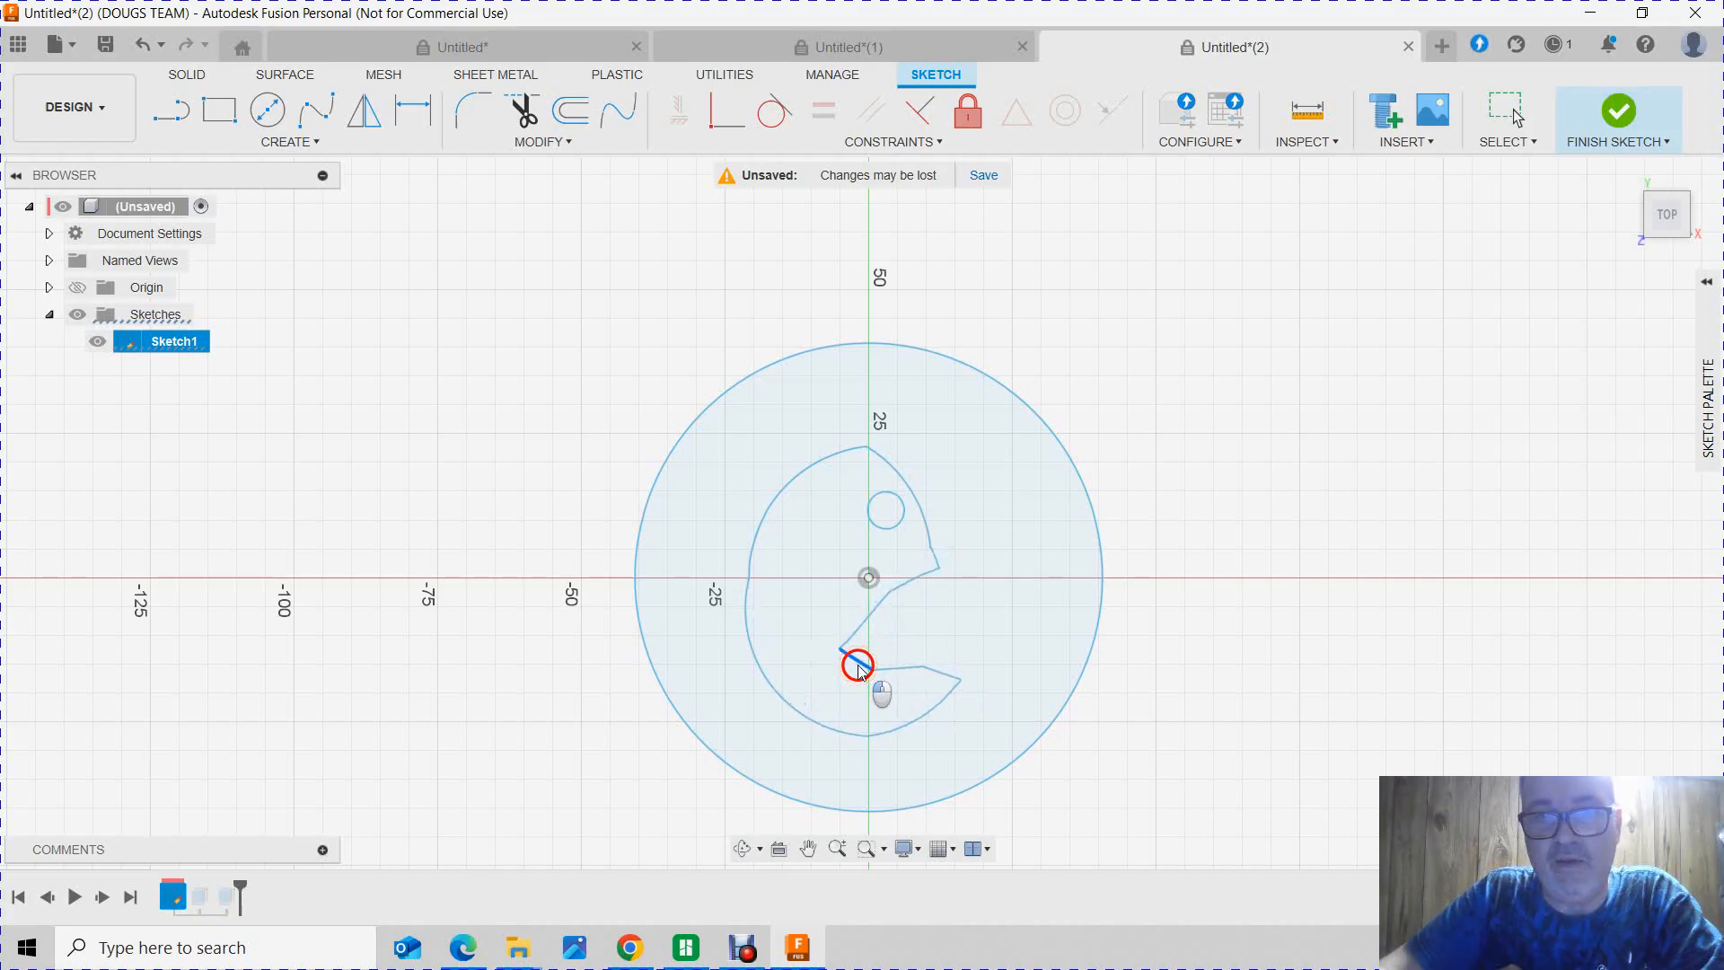
left_click(835, 363)
mouse_move(834, 363)
left_mouse_down()
mouse_move(835, 388)
mouse_move(832, 360)
left_mouse_up()
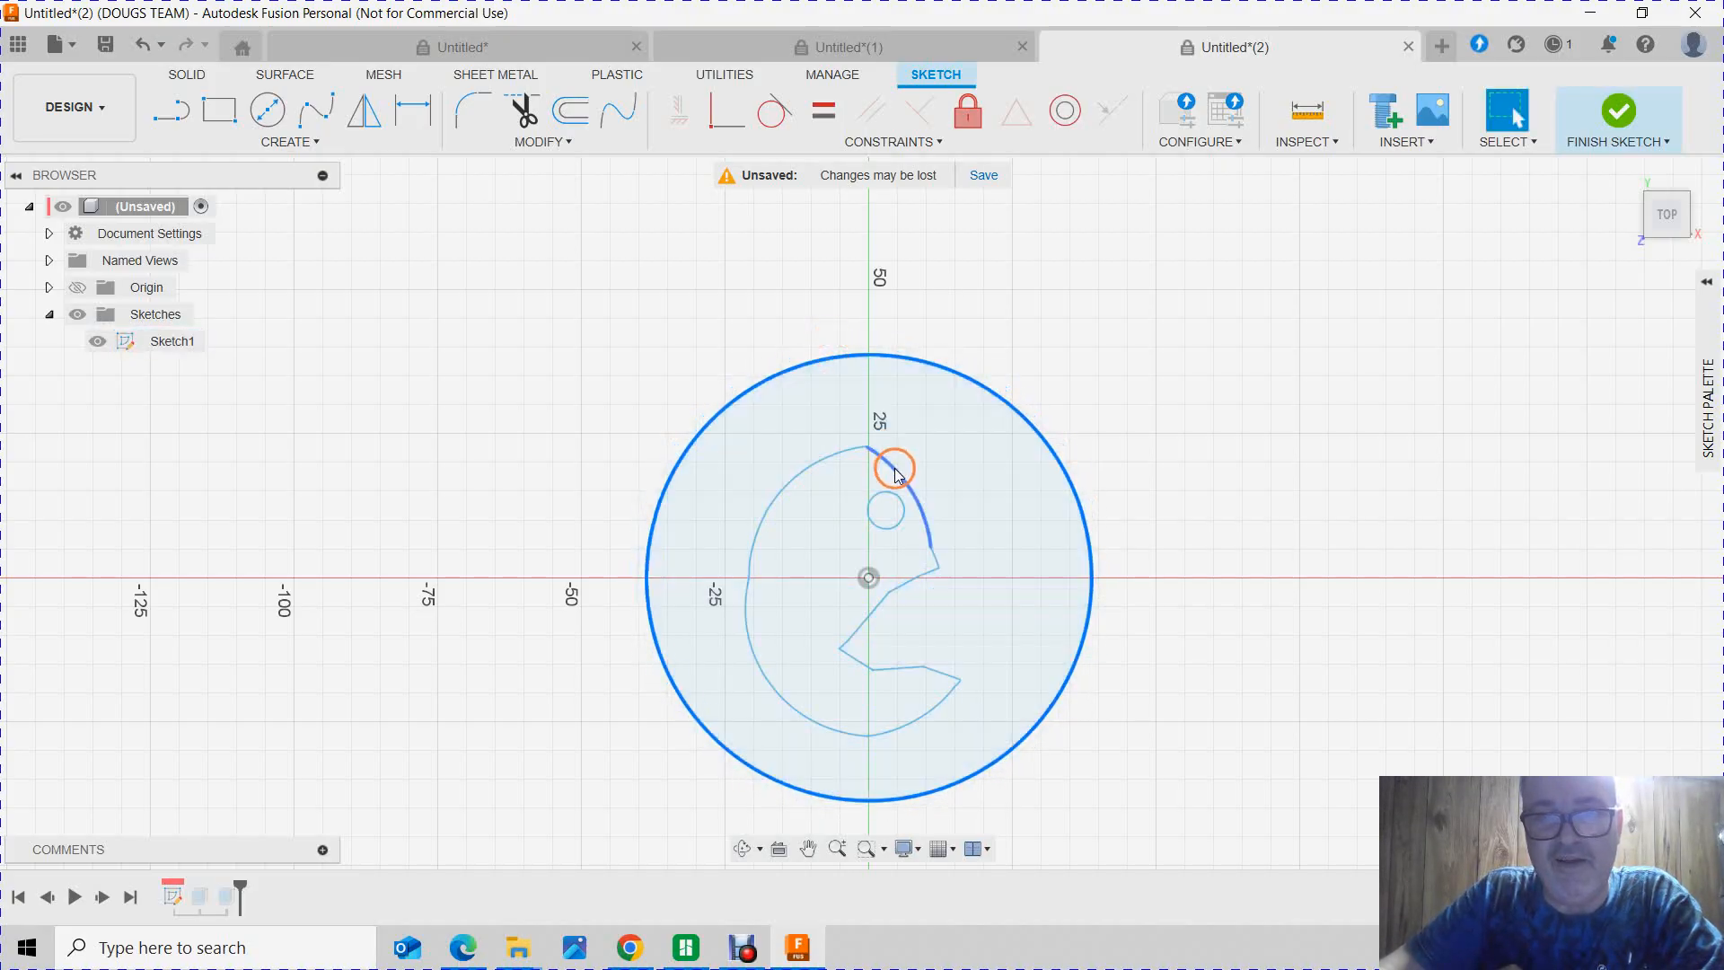
Step: Try reshaping the Pac-Man's head, back and mouth by moving individual outline segments and points
left_click_drag(897, 473, 883, 474)
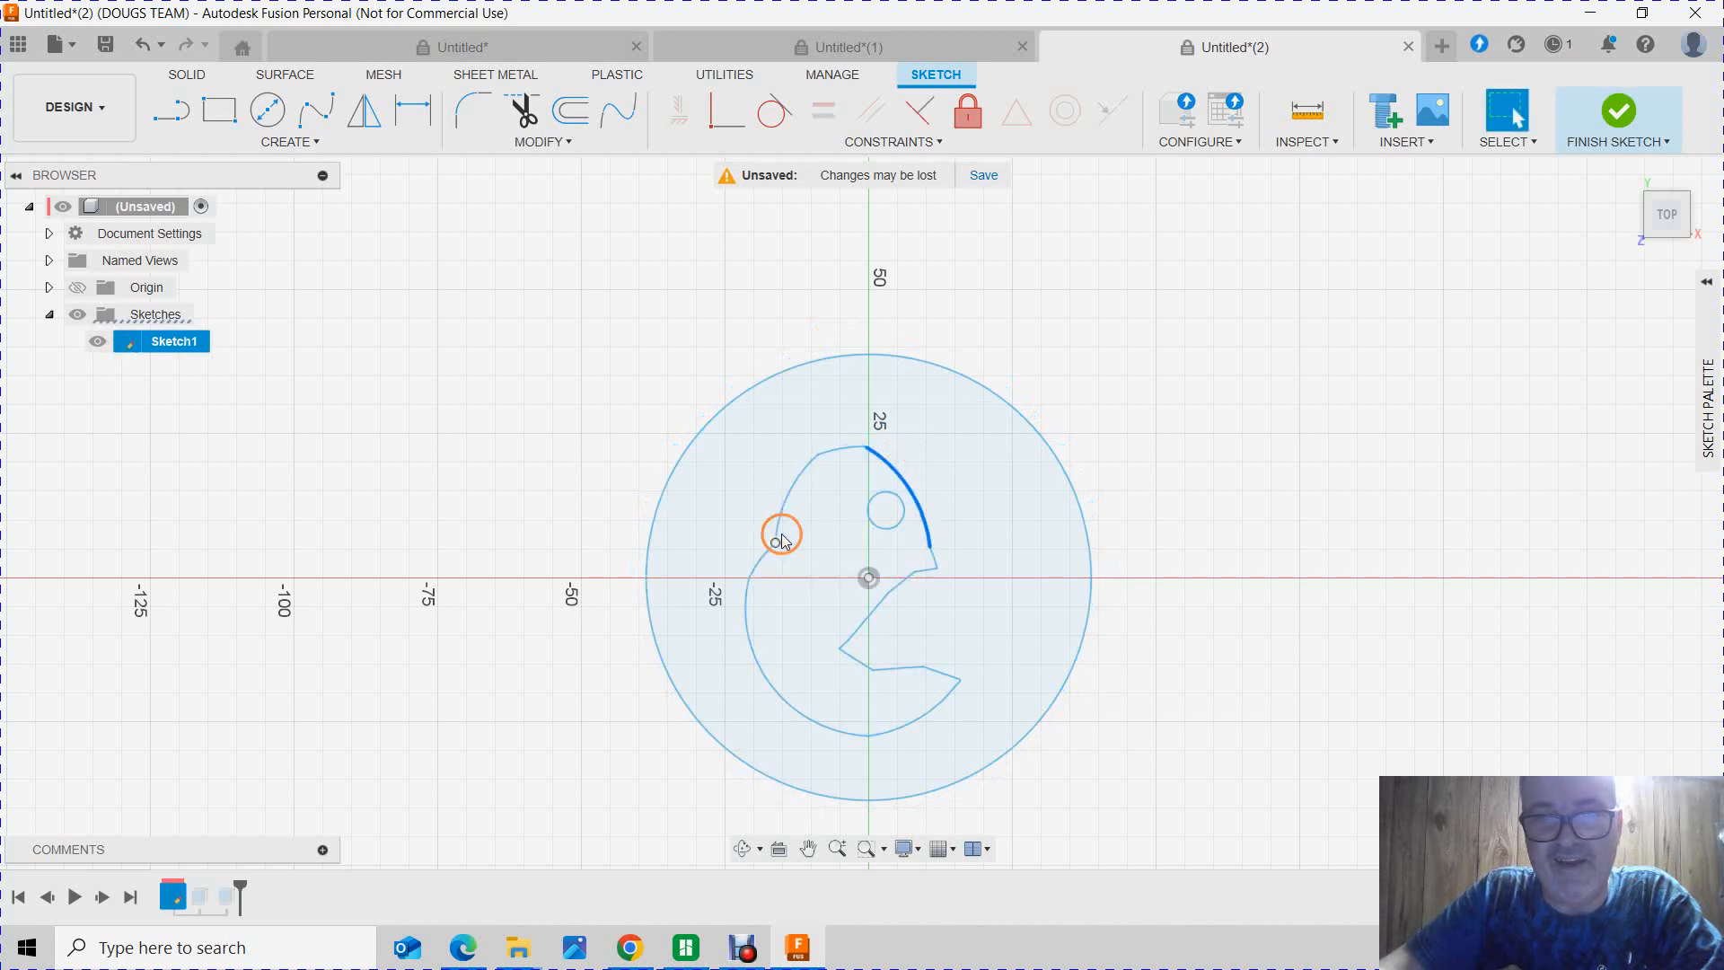
left_click(772, 540)
mouse_move(760, 531)
left_mouse_down()
mouse_move(774, 486)
mouse_move(801, 518)
mouse_move(803, 495)
left_mouse_up()
left_click_drag(928, 504, 920, 494)
left_click(905, 608)
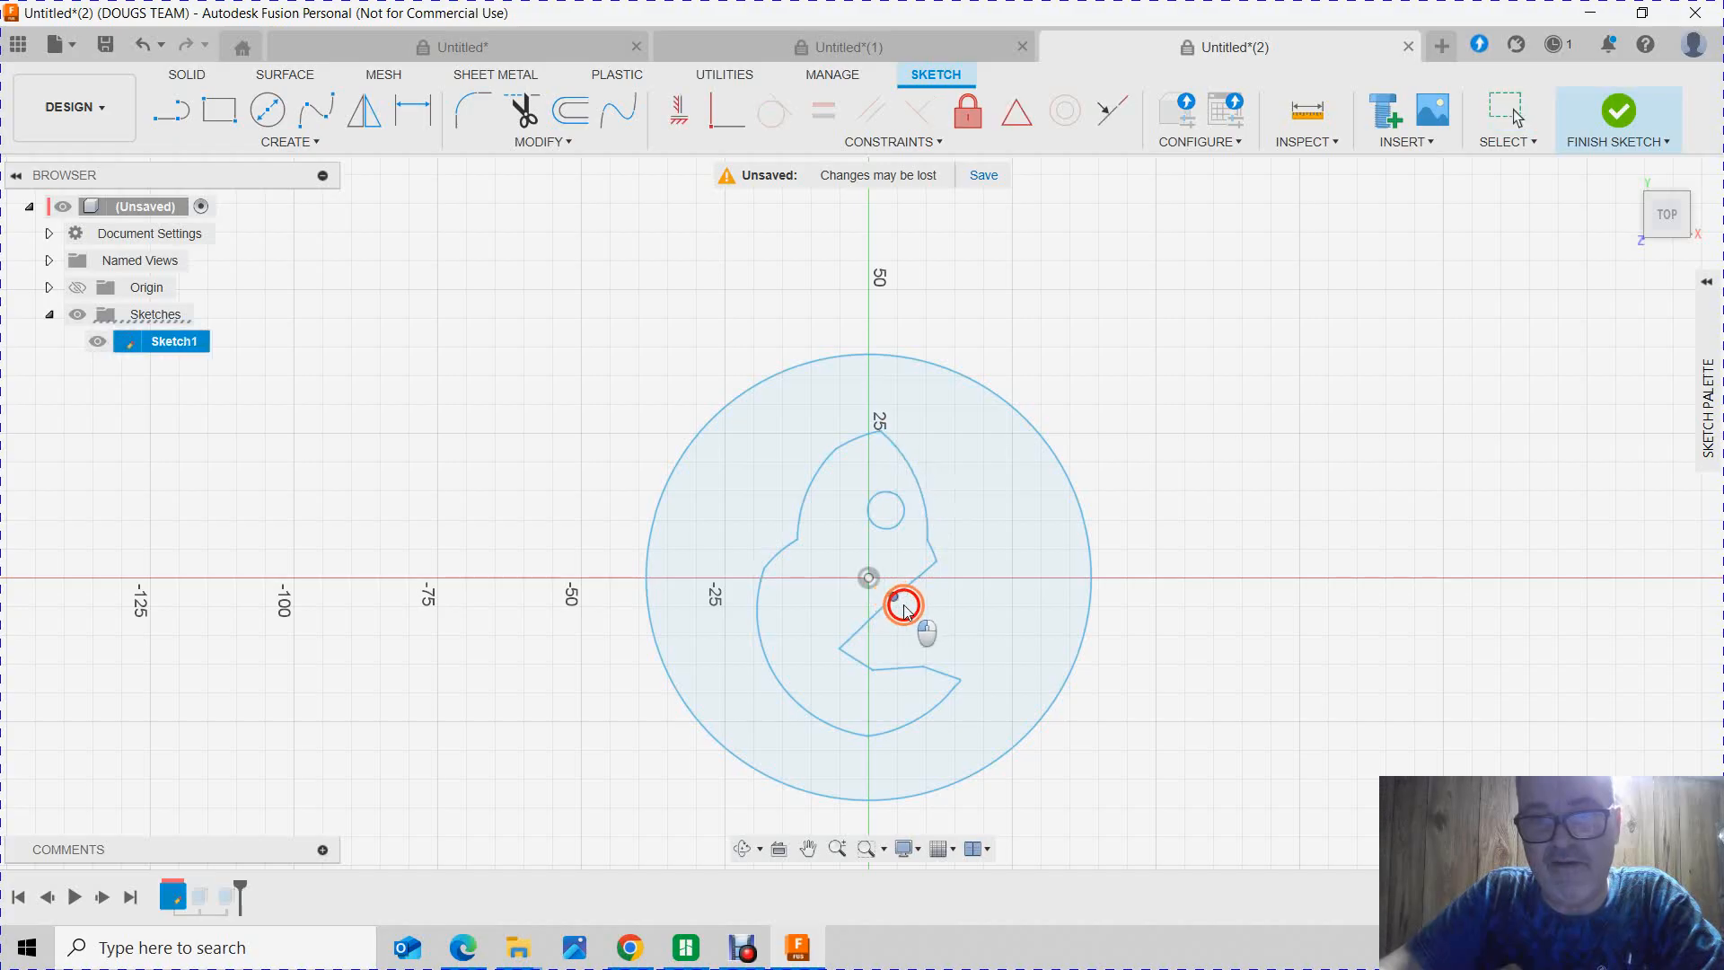
left_click(877, 590)
left_click(872, 618)
mouse_move(872, 618)
left_mouse_down()
mouse_move(913, 618)
mouse_move(950, 659)
left_mouse_up()
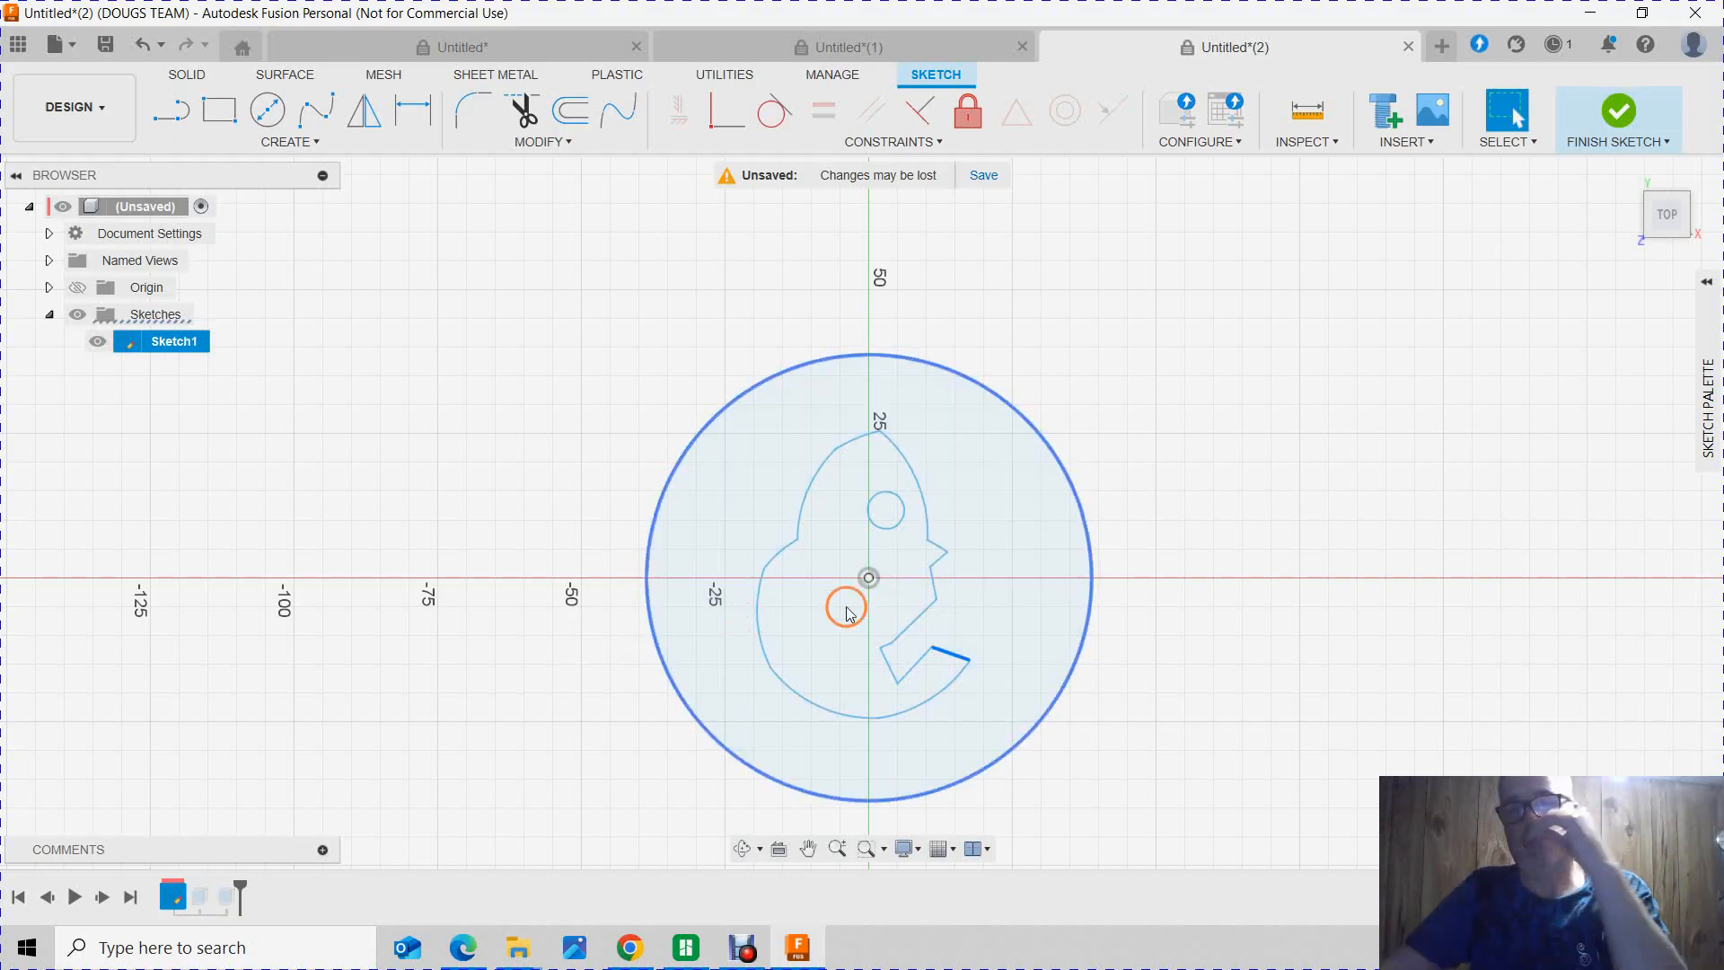
left_click(868, 537)
left_click_drag(854, 539, 868, 529)
left_click(867, 556)
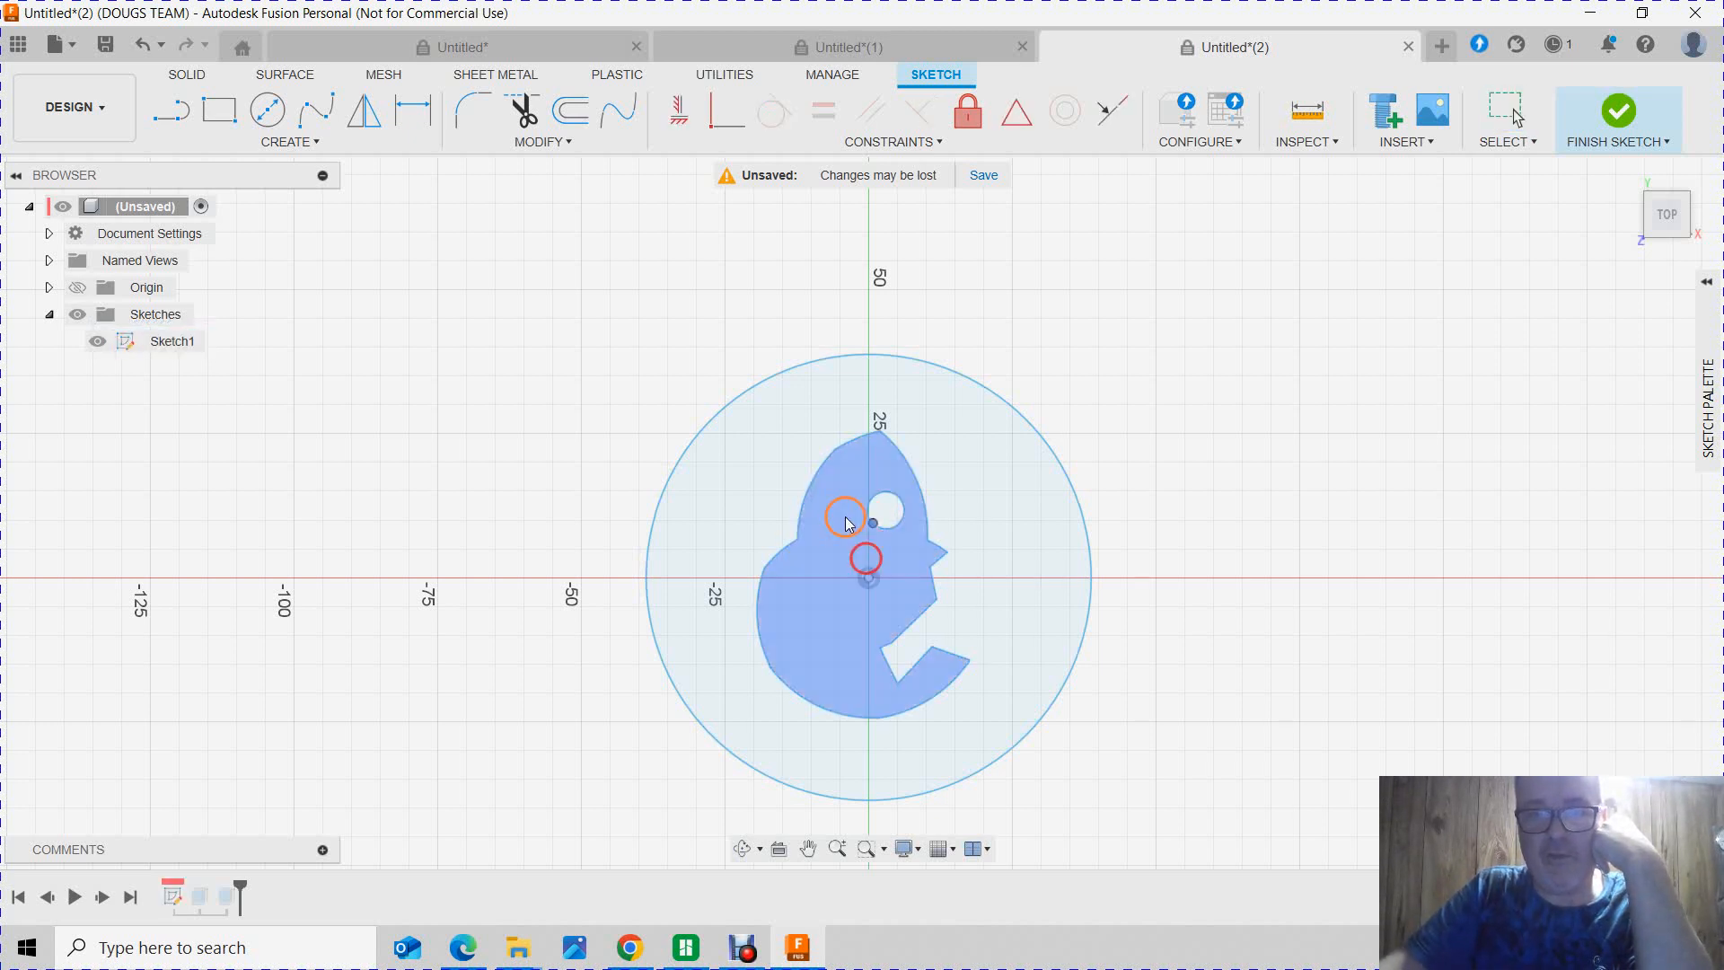
Step: Undo all the freehand changes to the Pac-Man outline and the outer circle
left_click(676, 409)
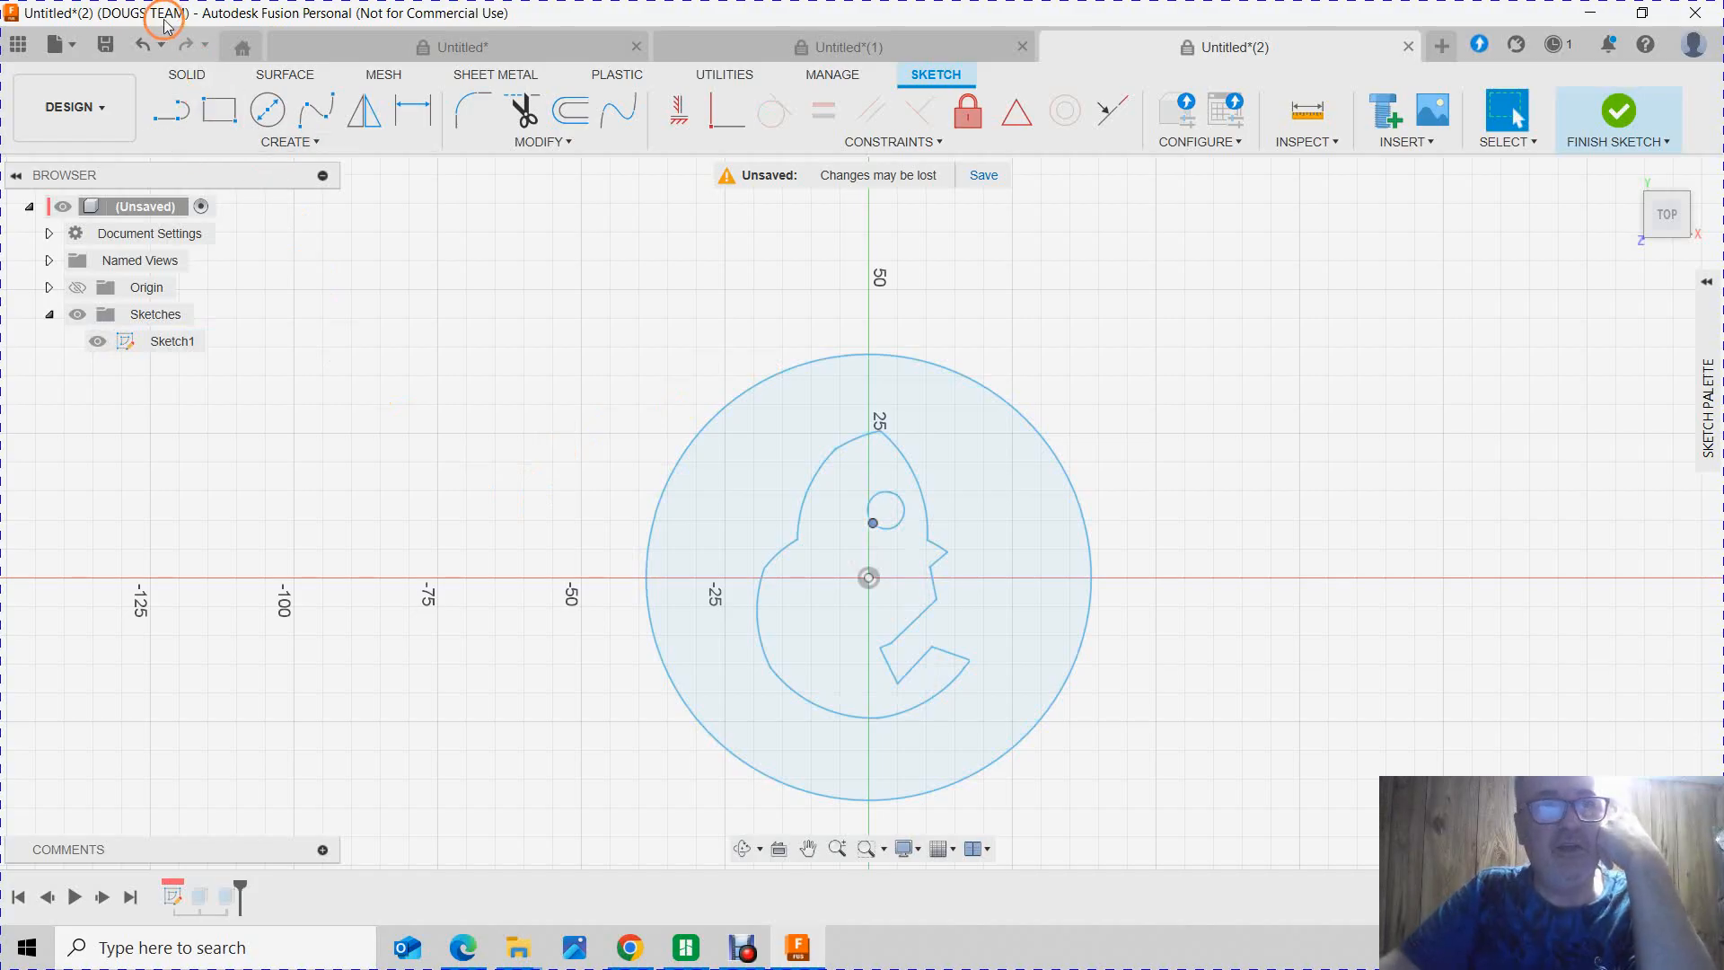
left_click(141, 43)
left_click(141, 43)
left_click(141, 44)
left_click(141, 43)
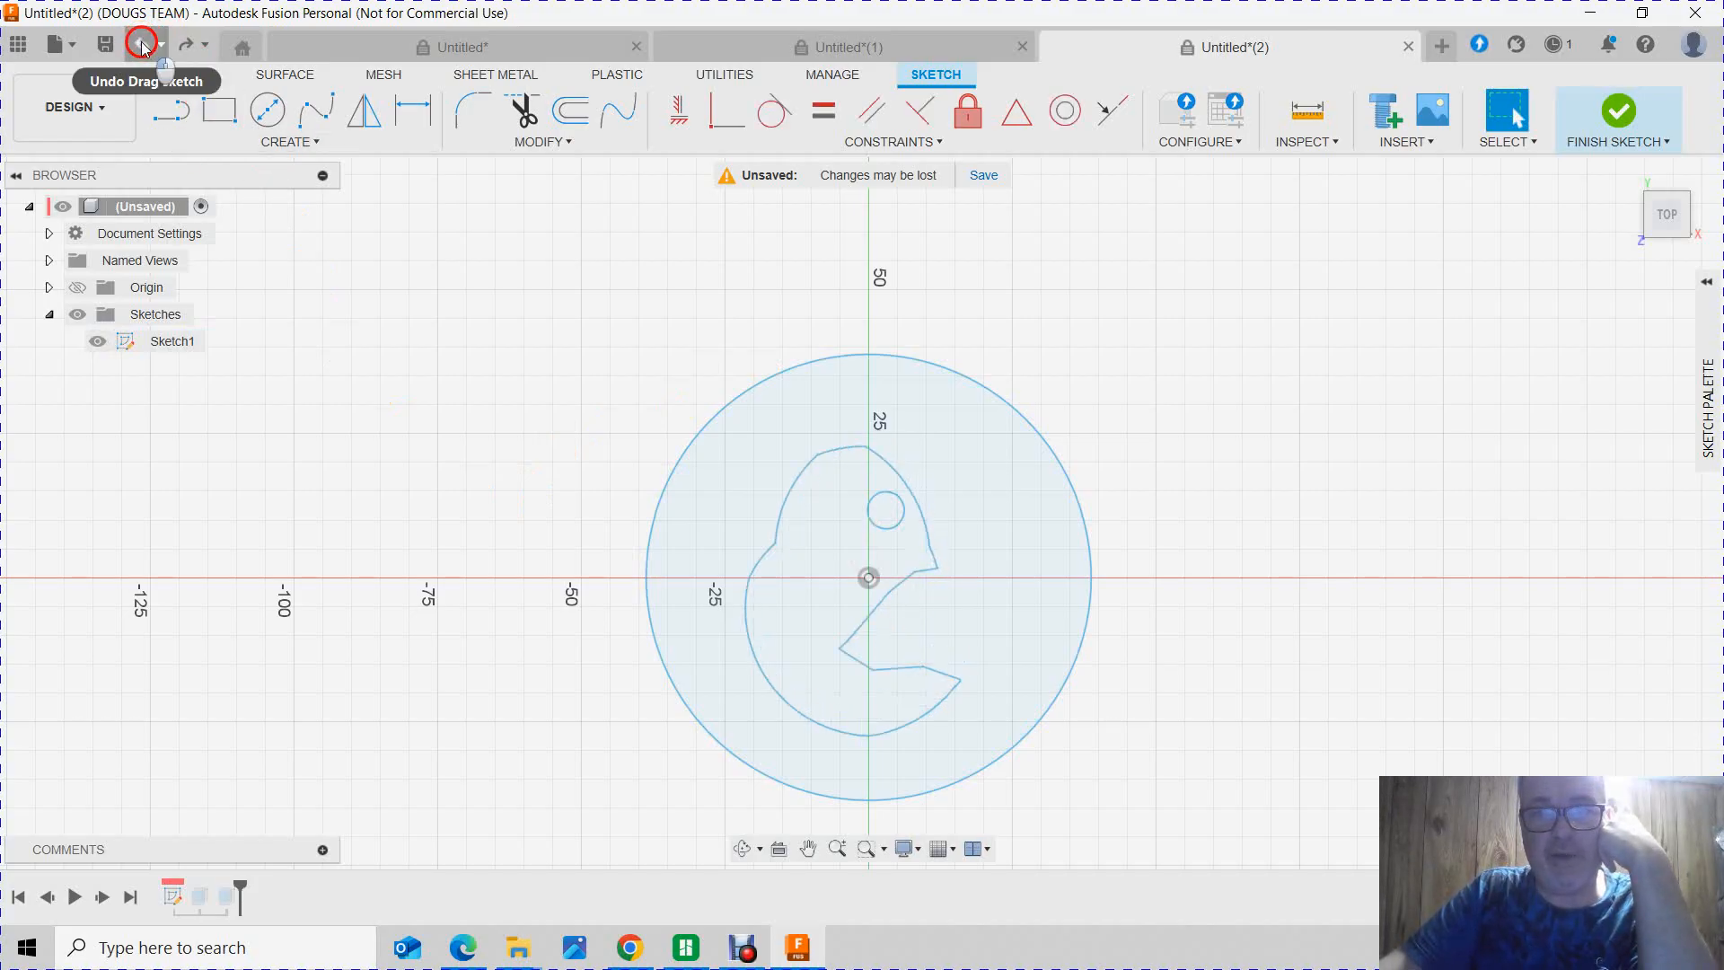
left_click(141, 43)
left_click(142, 45)
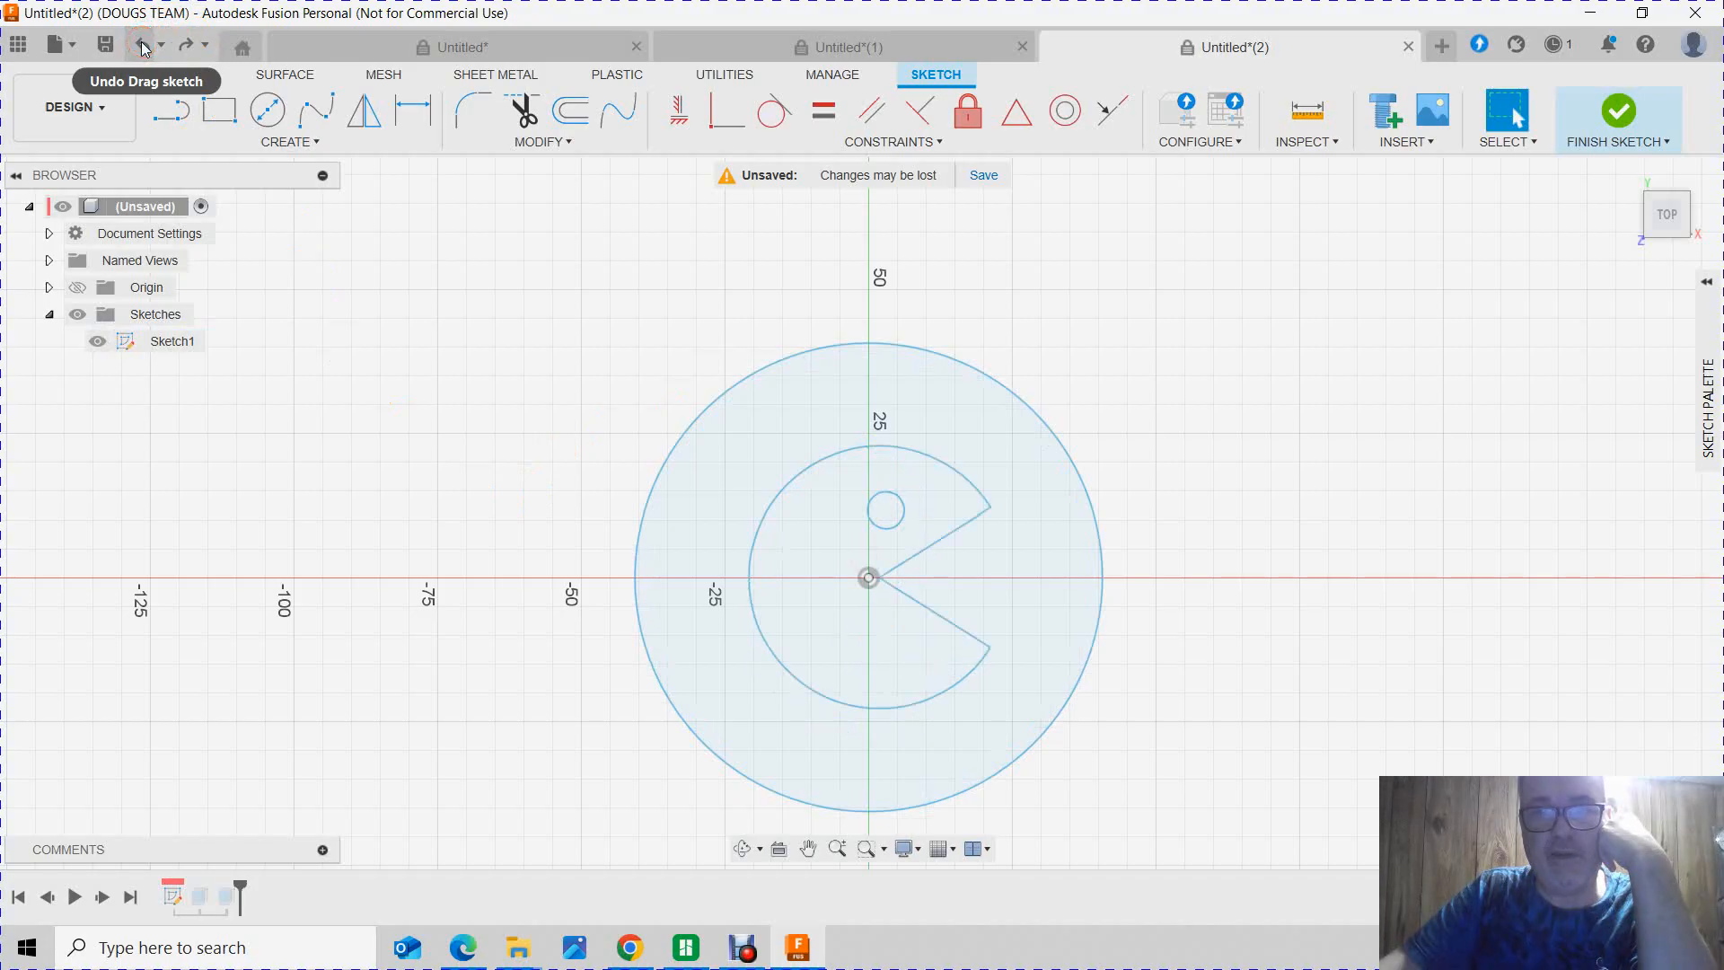
Step: Shrink the outer circle freehand to about 75 mm in diameter, leaving the Pac-Man outline unaltered
left_click(773, 499)
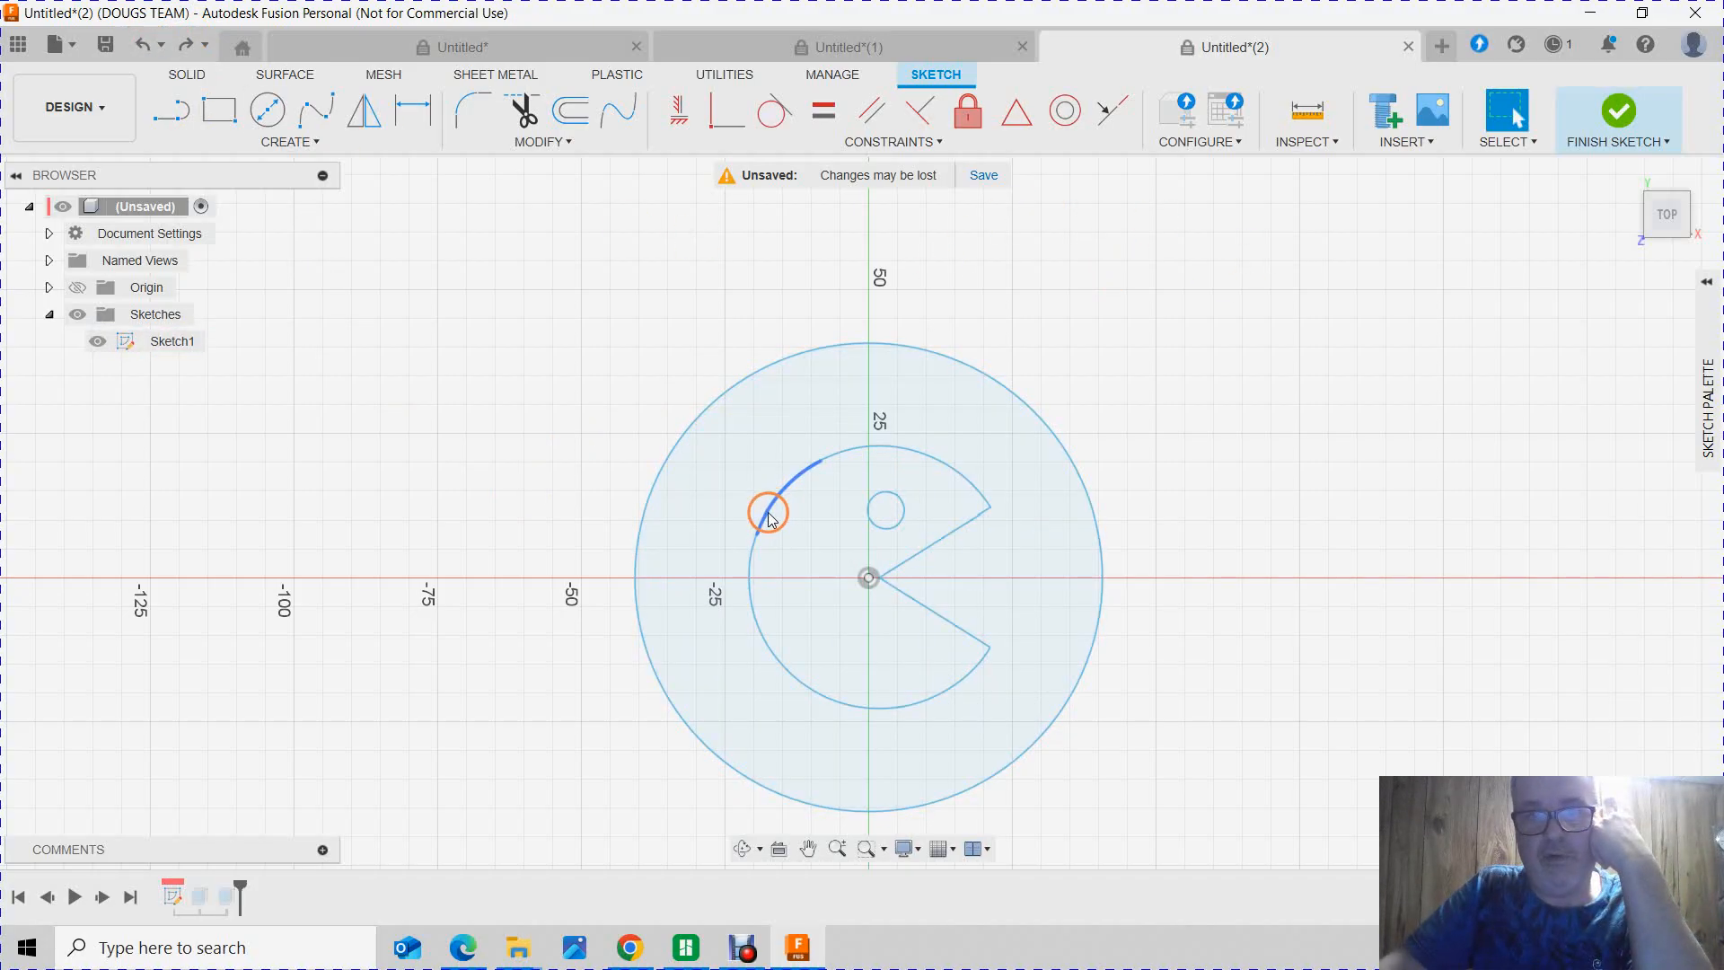
left_click(753, 564)
left_click(675, 550)
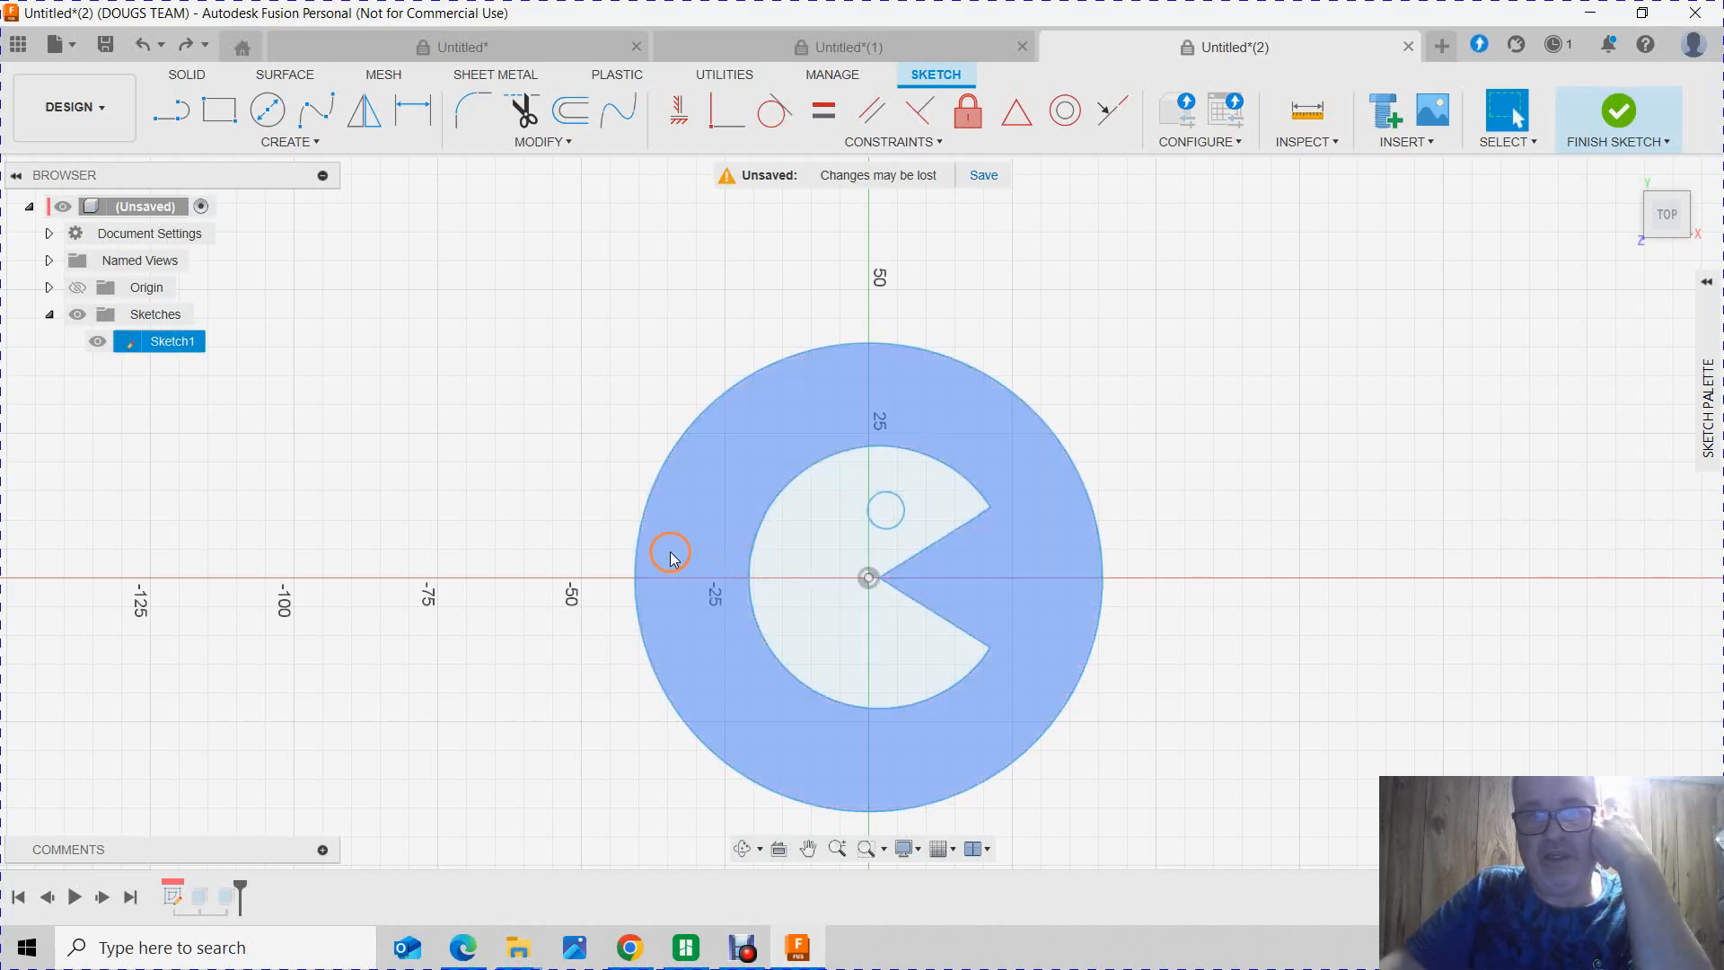
left_click_drag(636, 546, 655, 547)
right_click(656, 548)
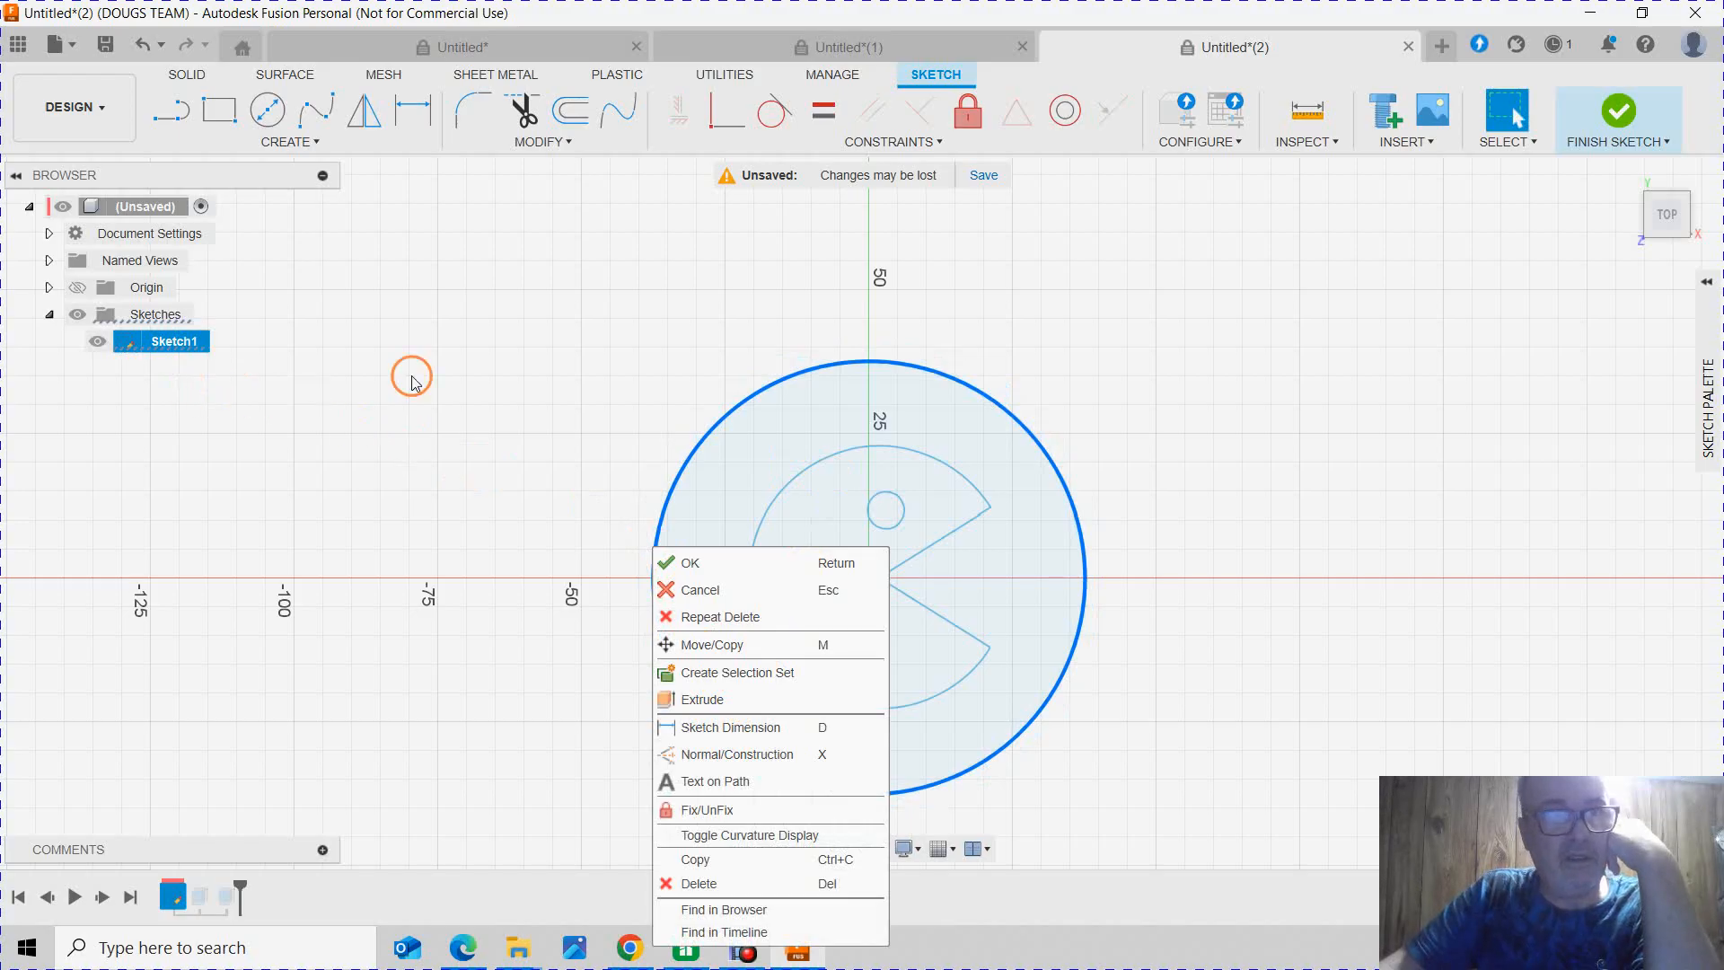
left_click(1094, 575)
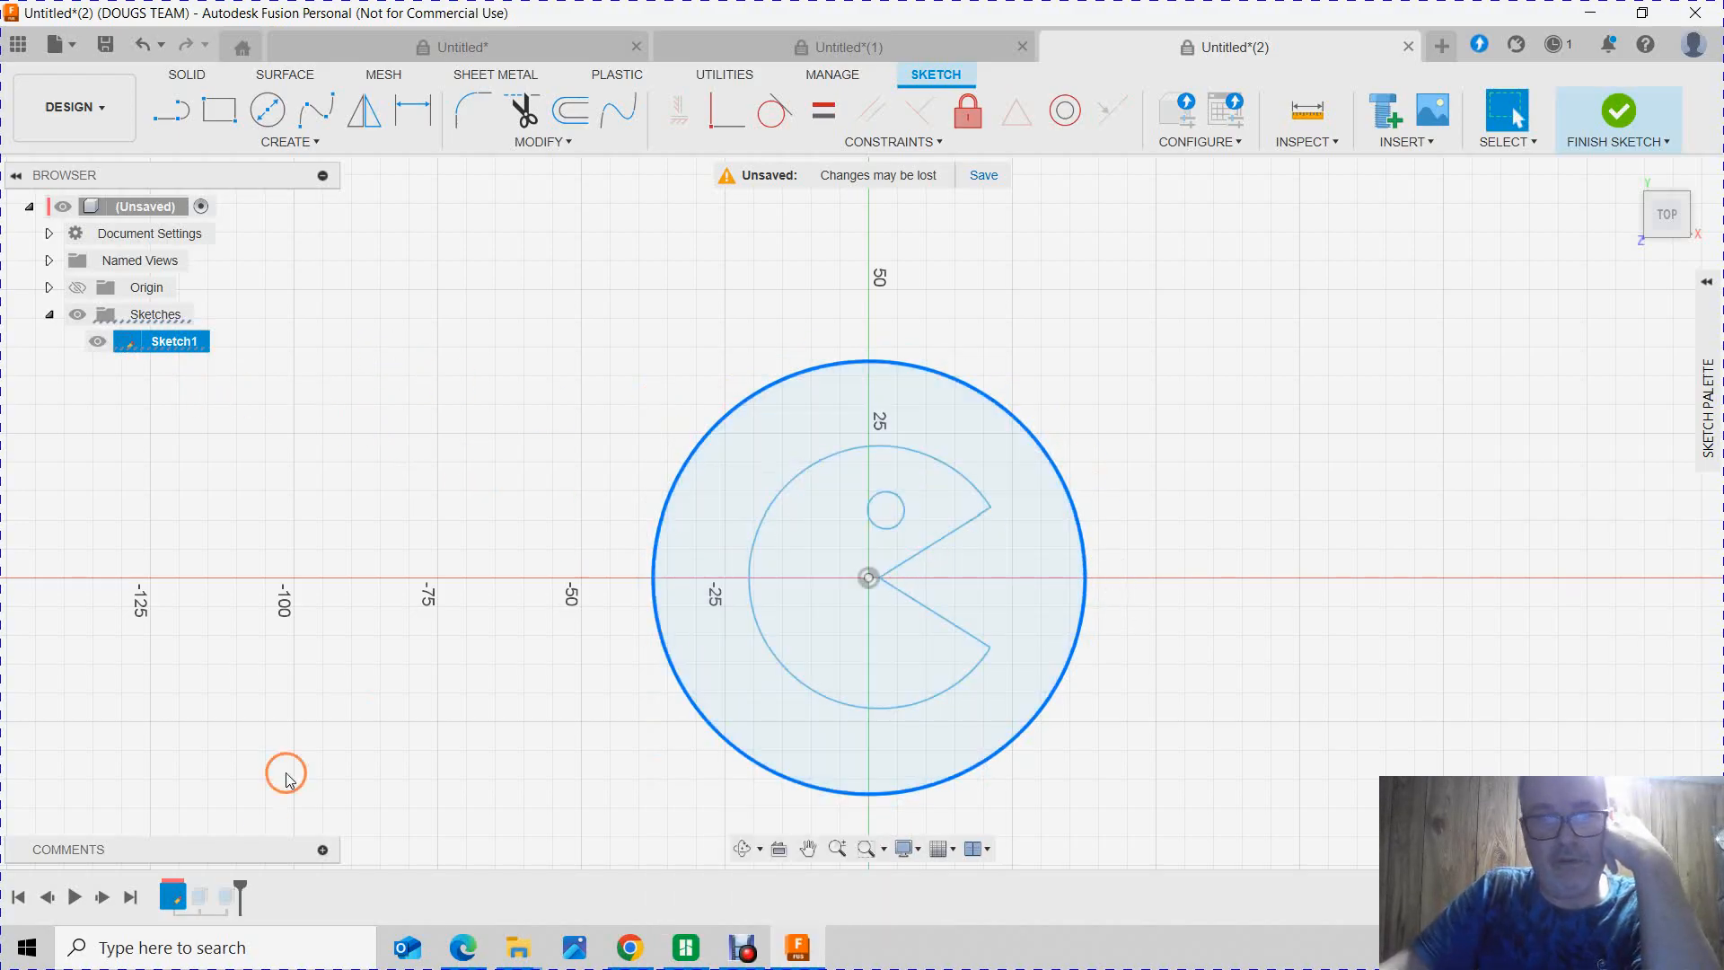
Step: Finish editing Sketch1 and view the updated disc and Pac-Man bodies at an angle
left_click(105, 897)
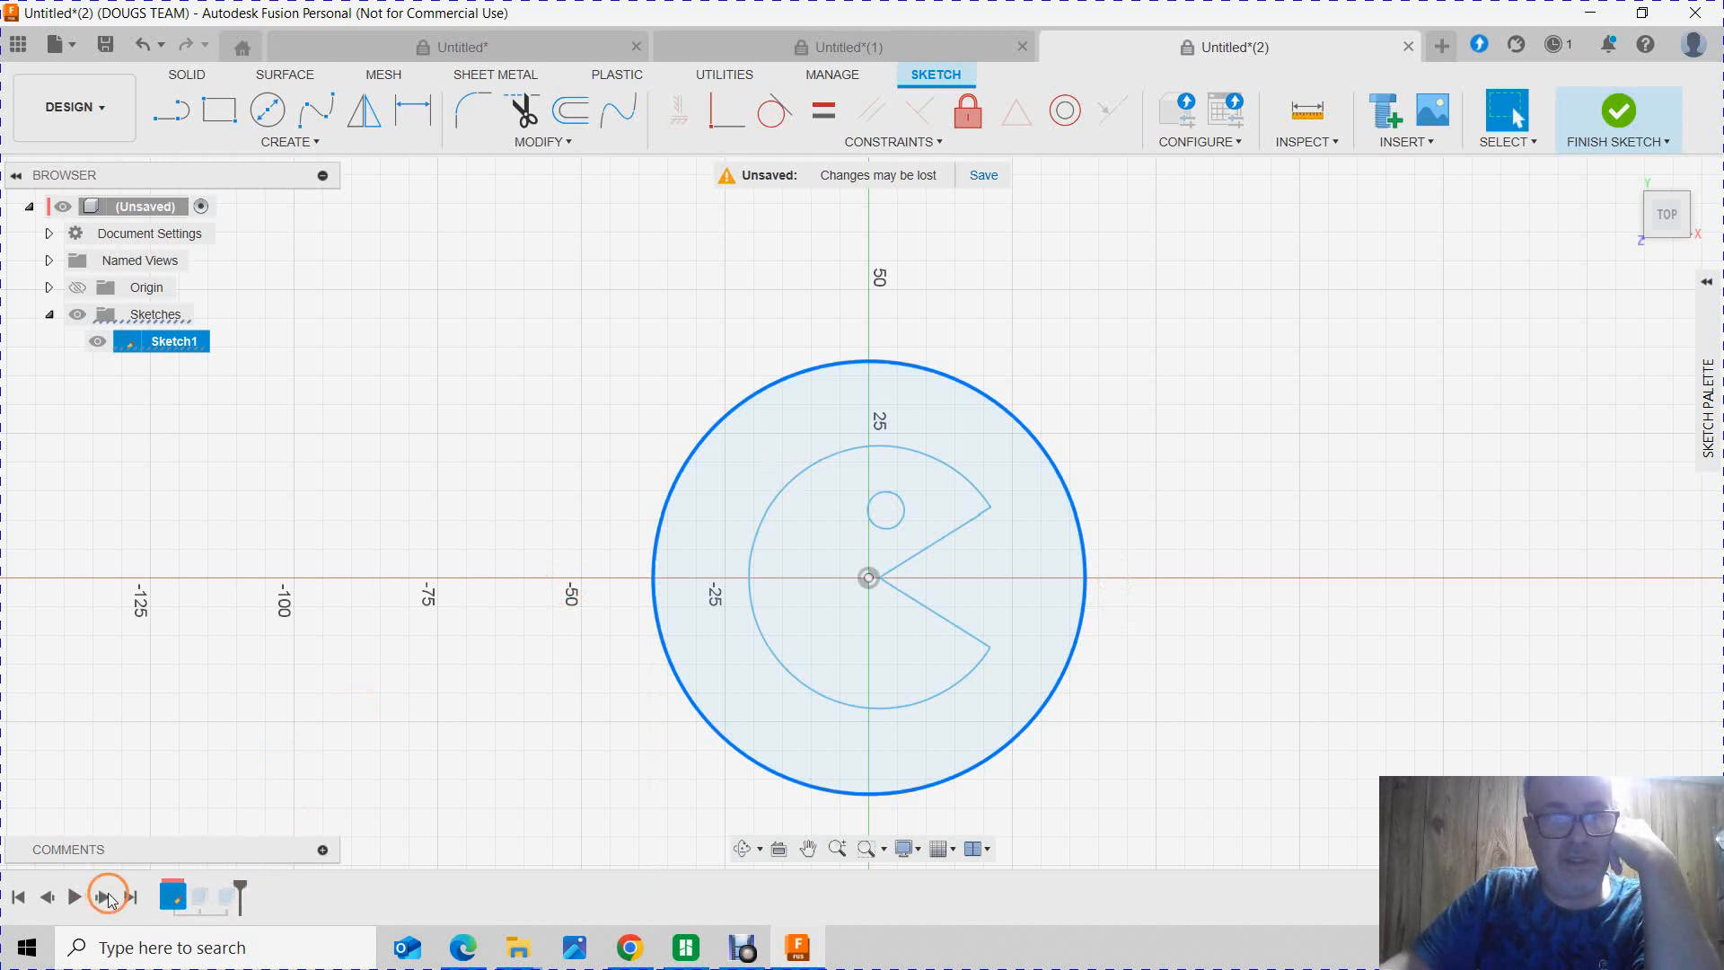
left_click(106, 895)
left_click(131, 896)
left_click(1592, 146)
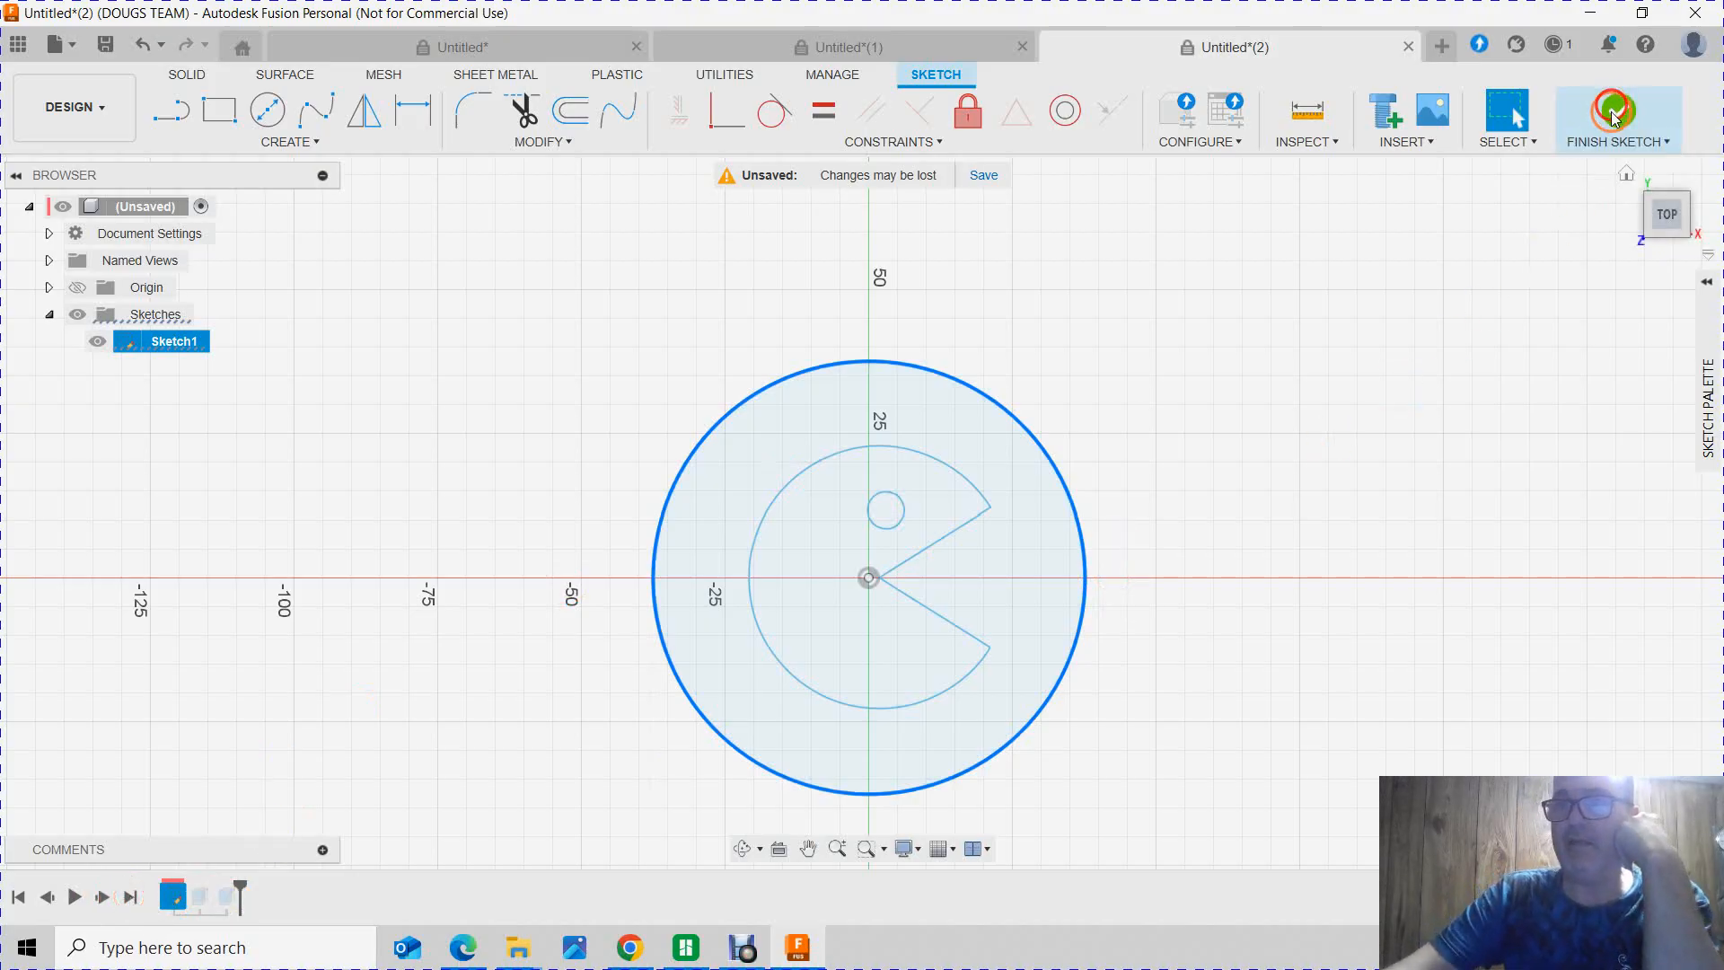
mouse_move(1224, 393)
middle_mouse_down("shift")
mouse_move(1154, 389)
mouse_move(1193, 386)
mouse_move(1082, 482)
mouse_move(1089, 512)
mouse_move(827, 589)
mouse_move(584, 626)
middle_mouse_up("shift")
key("Escape")
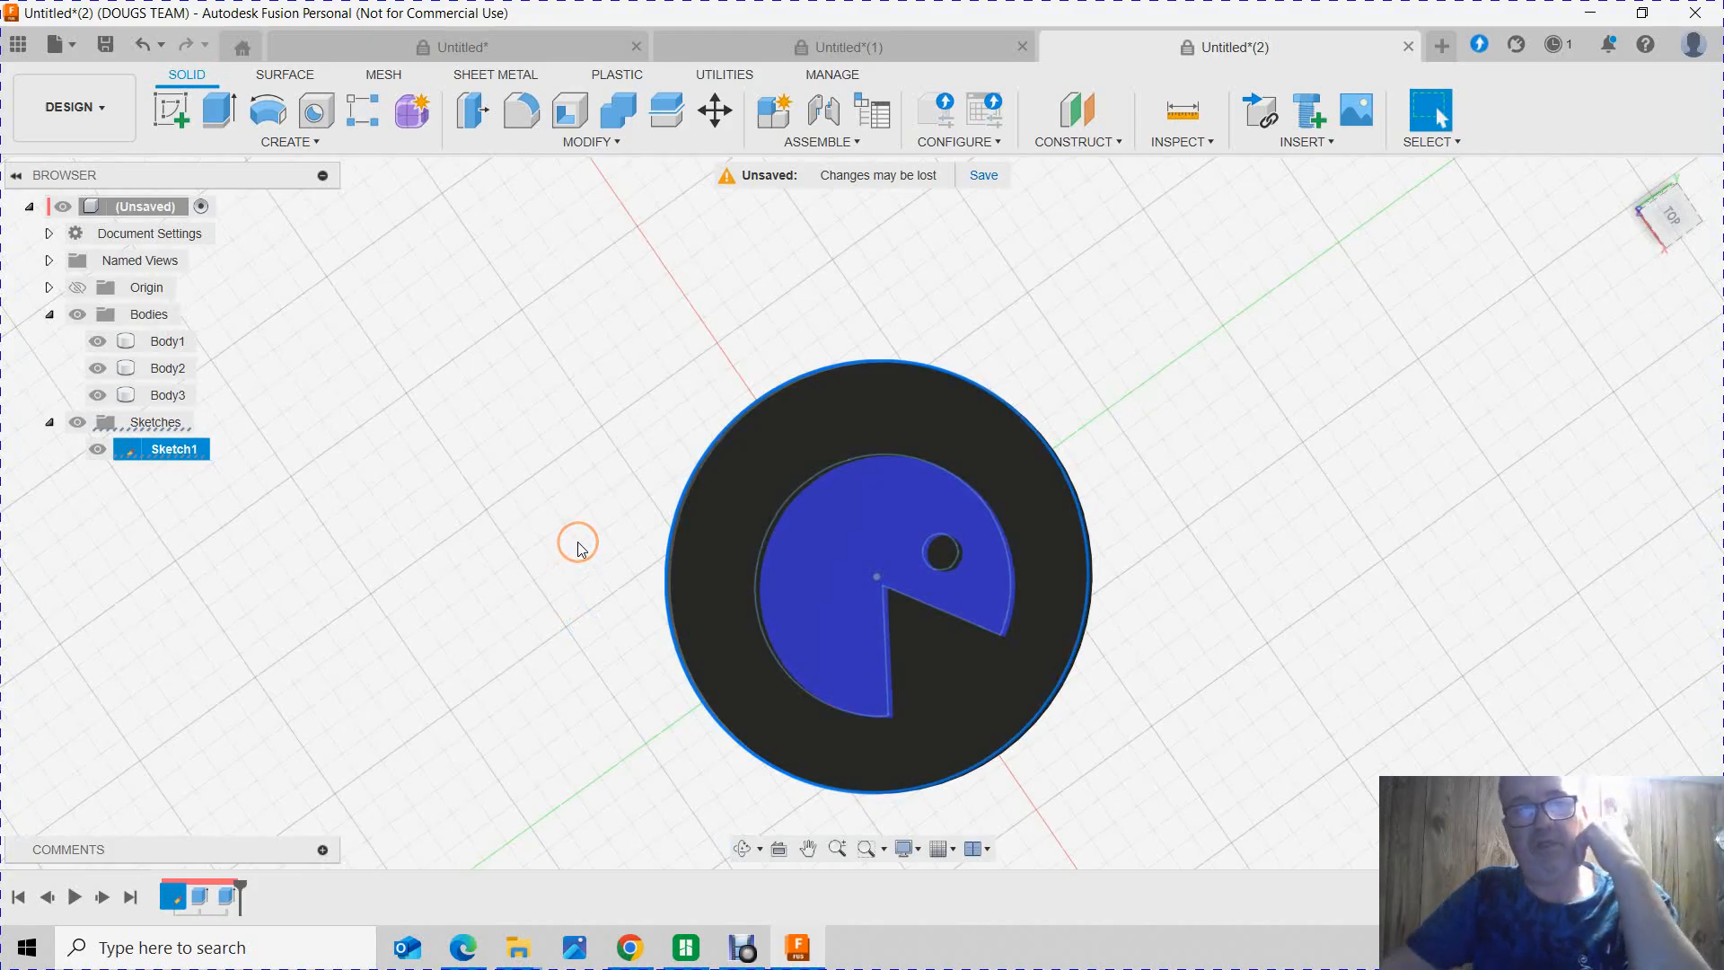